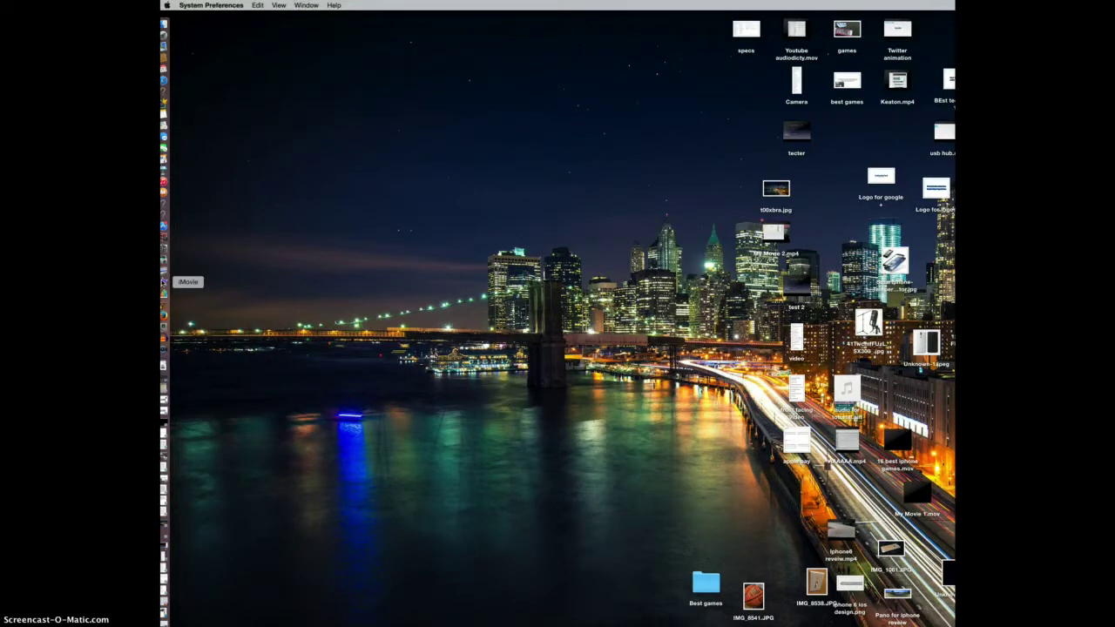
# Step: Switch to iMovie, play part of the iPhone 6 review timeline, and return the playhead to its start
pyautogui.click(162, 281)
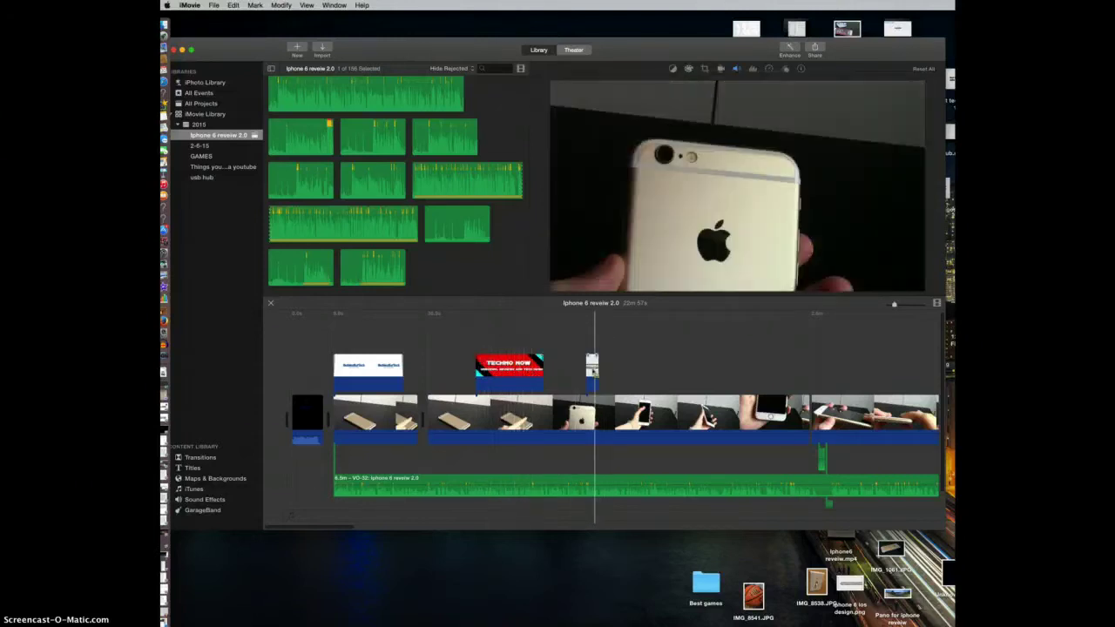
pyautogui.press('space')
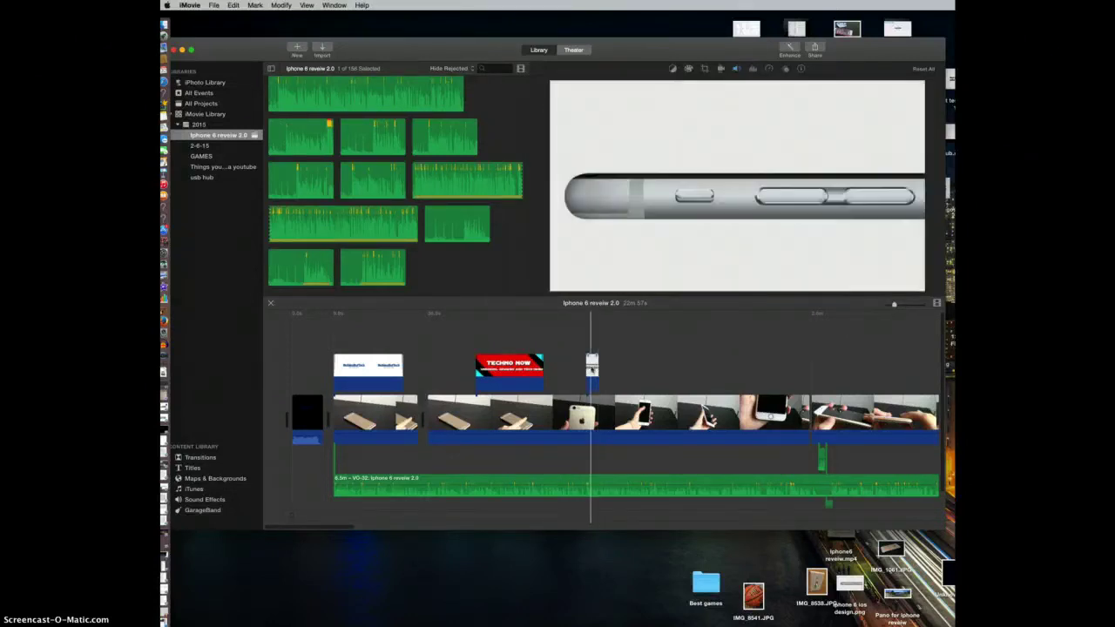
pyautogui.click(284, 381)
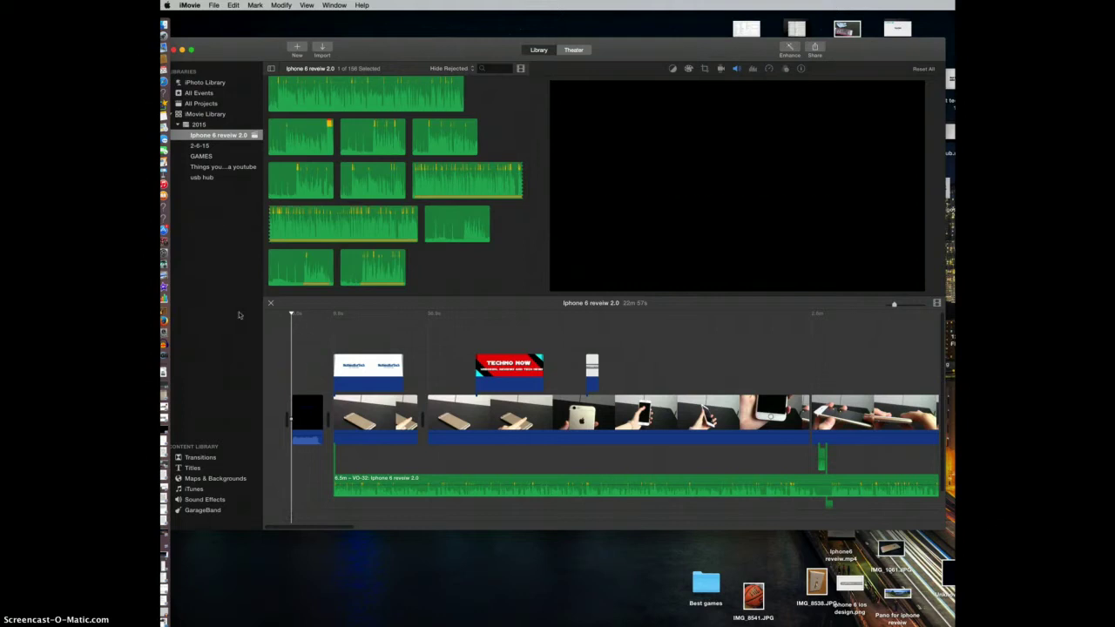
# Step: Open the iMovie preferences to examine the slow-motion and Theater options and their help, and close both windows
pyautogui.click(215, 5)
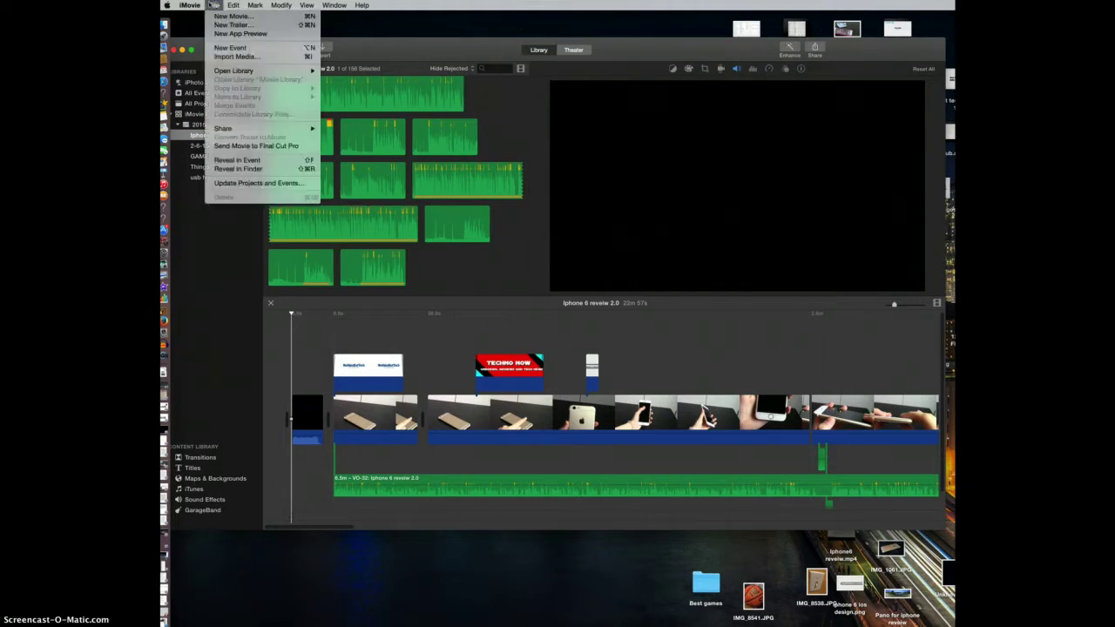
pyautogui.moveTo(190, 5)
pyautogui.click(194, 30)
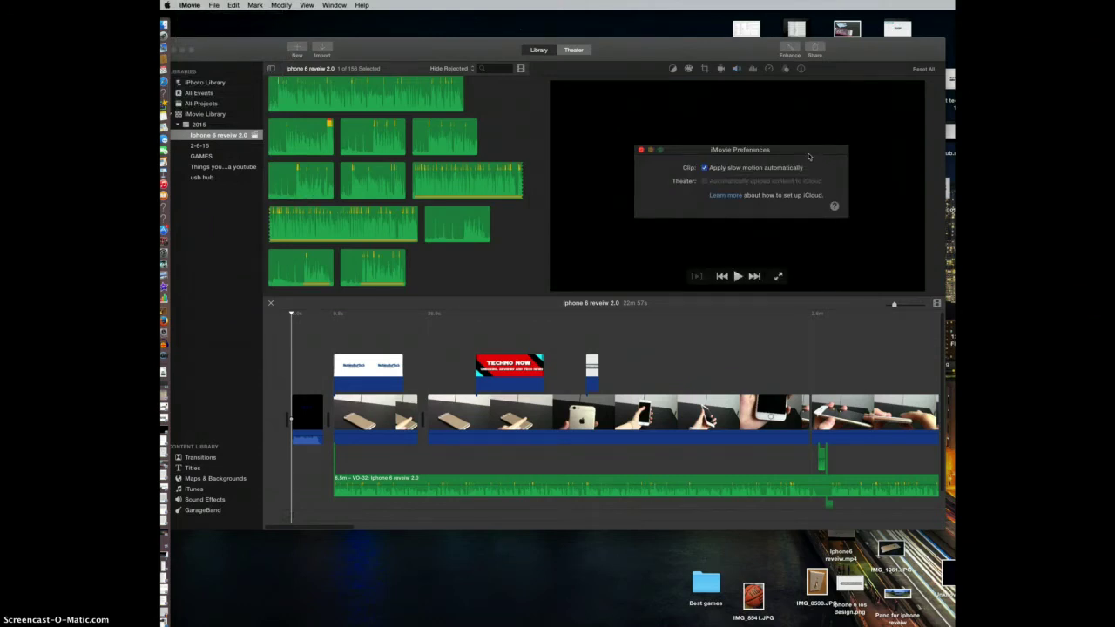
pyautogui.moveTo(808, 157); pyautogui.dragTo(695, 238)
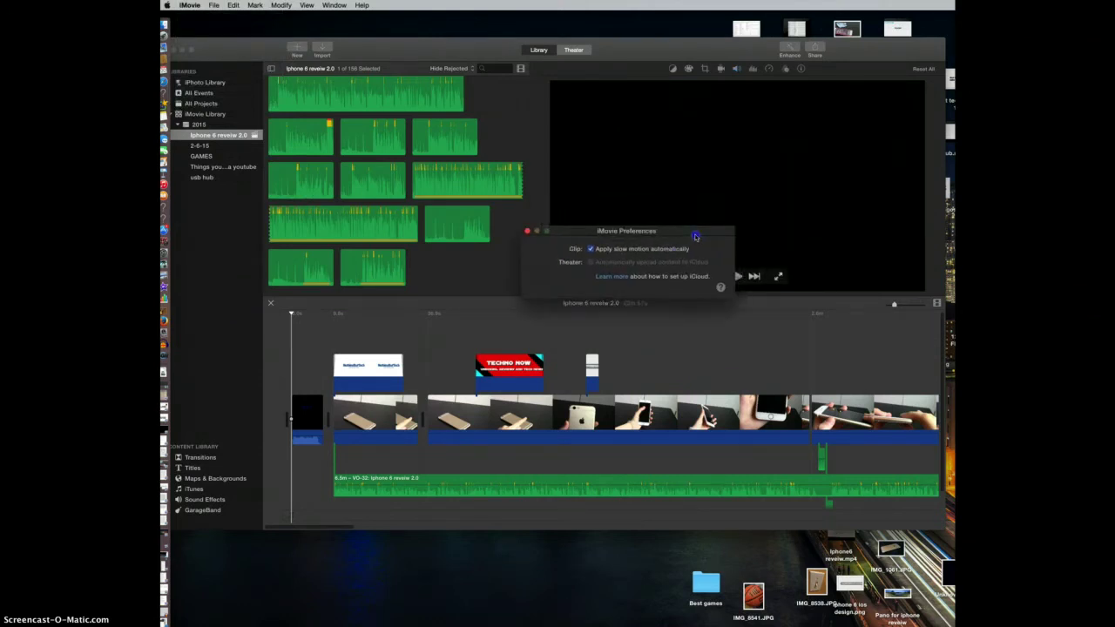
pyautogui.click(720, 286)
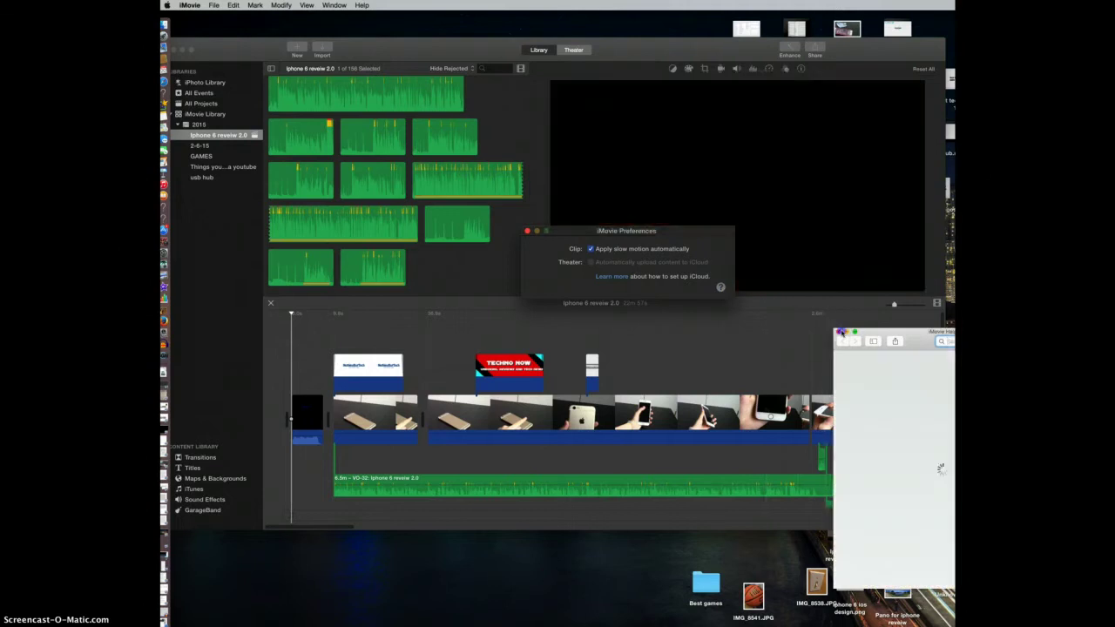
pyautogui.click(838, 332)
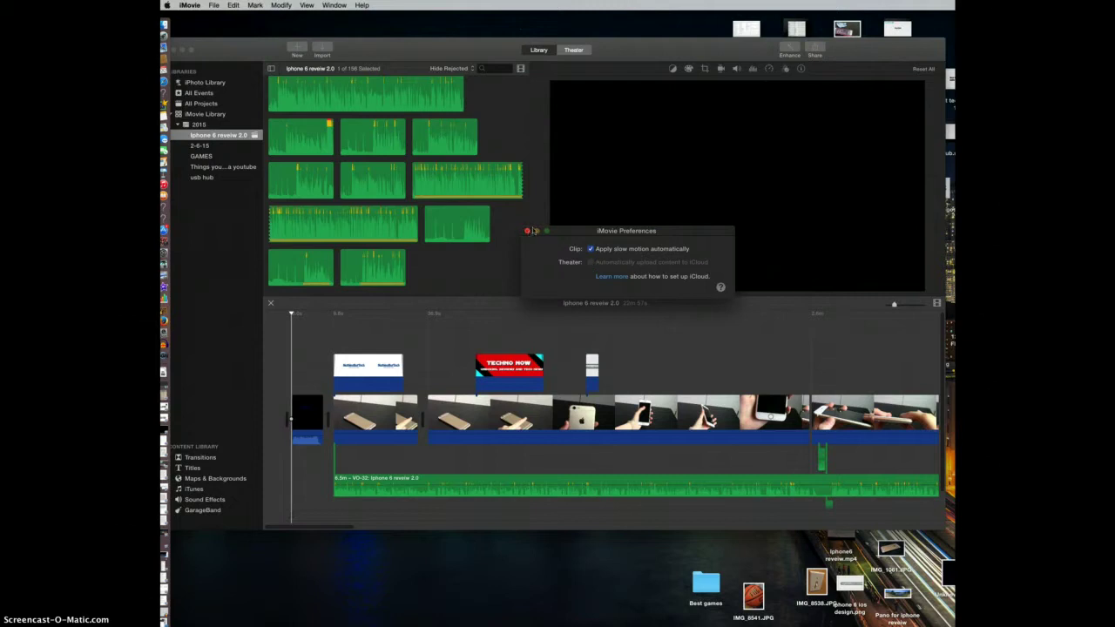
pyautogui.click(528, 231)
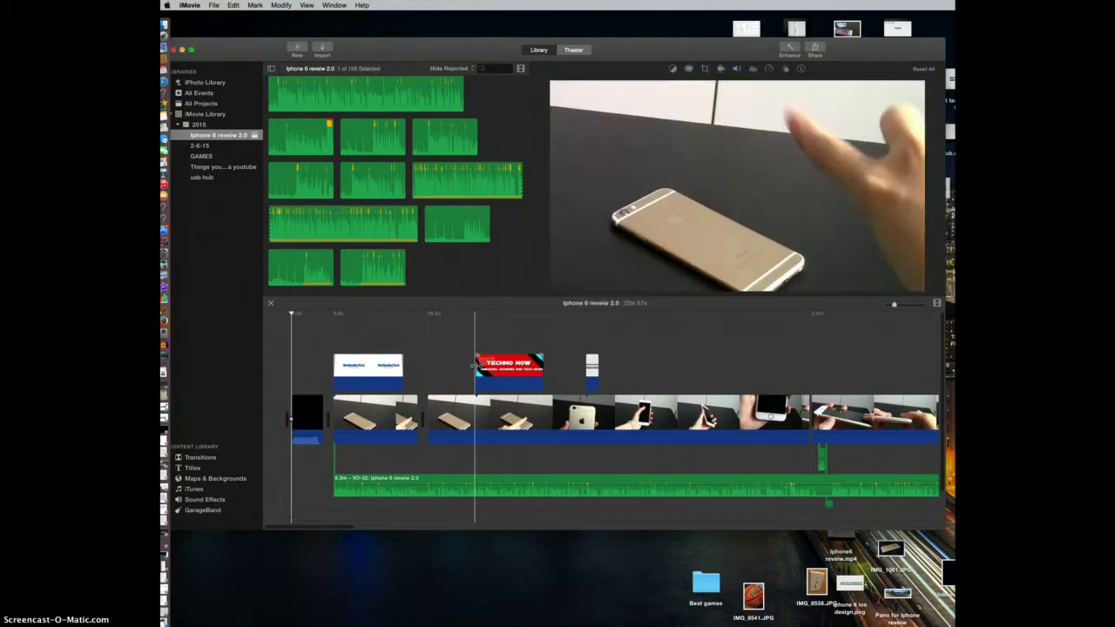
# Step: Create a new movie with No Theme, named "Video project", in the 2-6-15 event
pyautogui.click(297, 52)
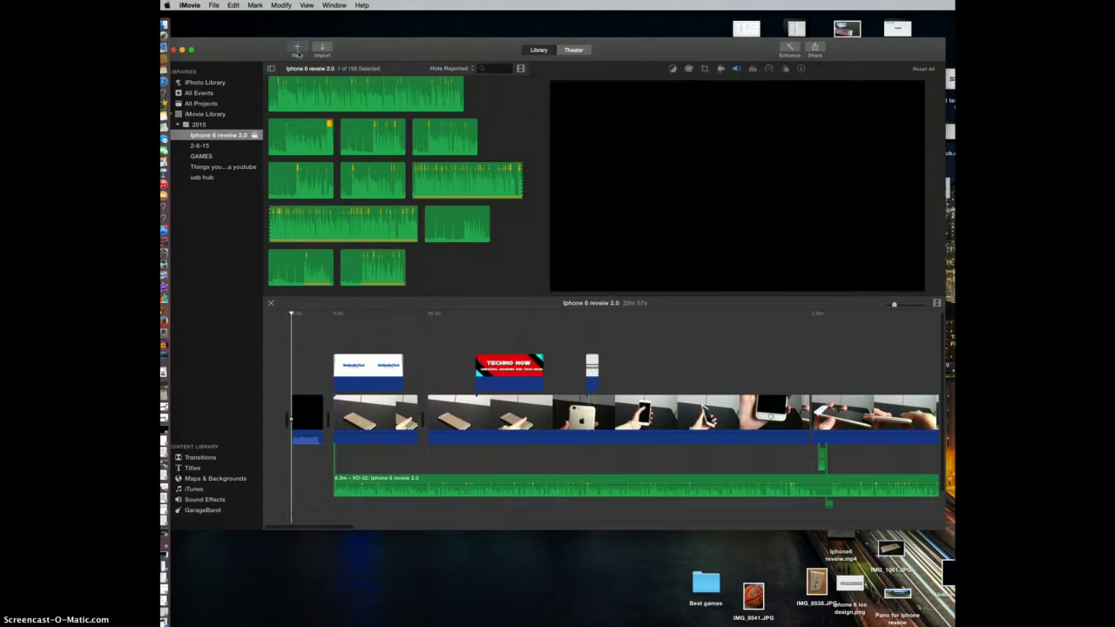
pyautogui.click(298, 83)
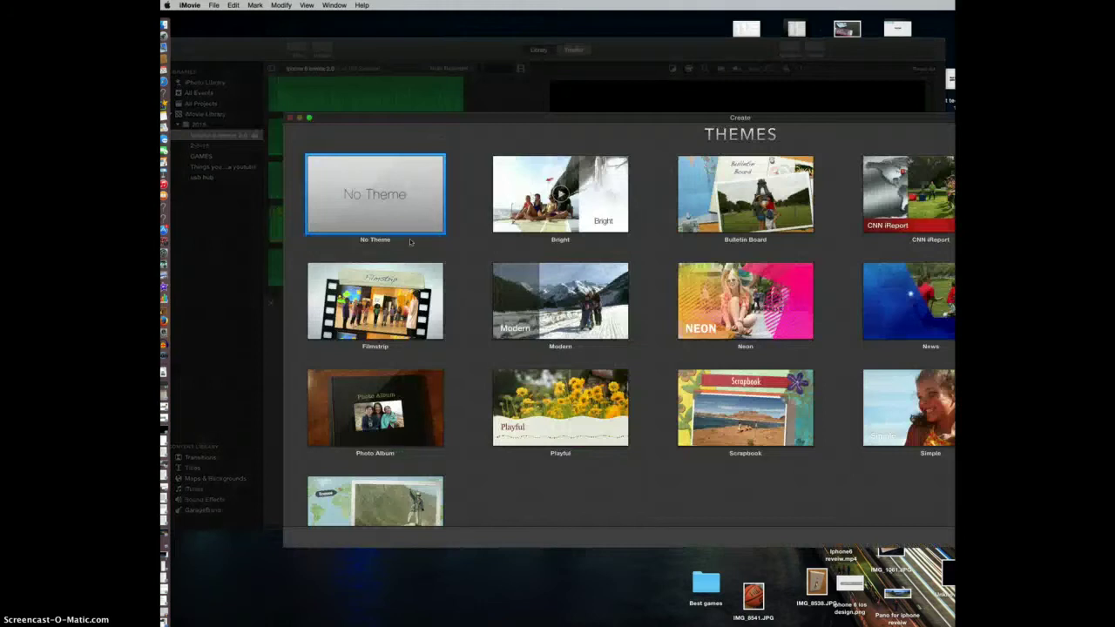
pyautogui.doubleClick(405, 215)
pyautogui.write('Video')
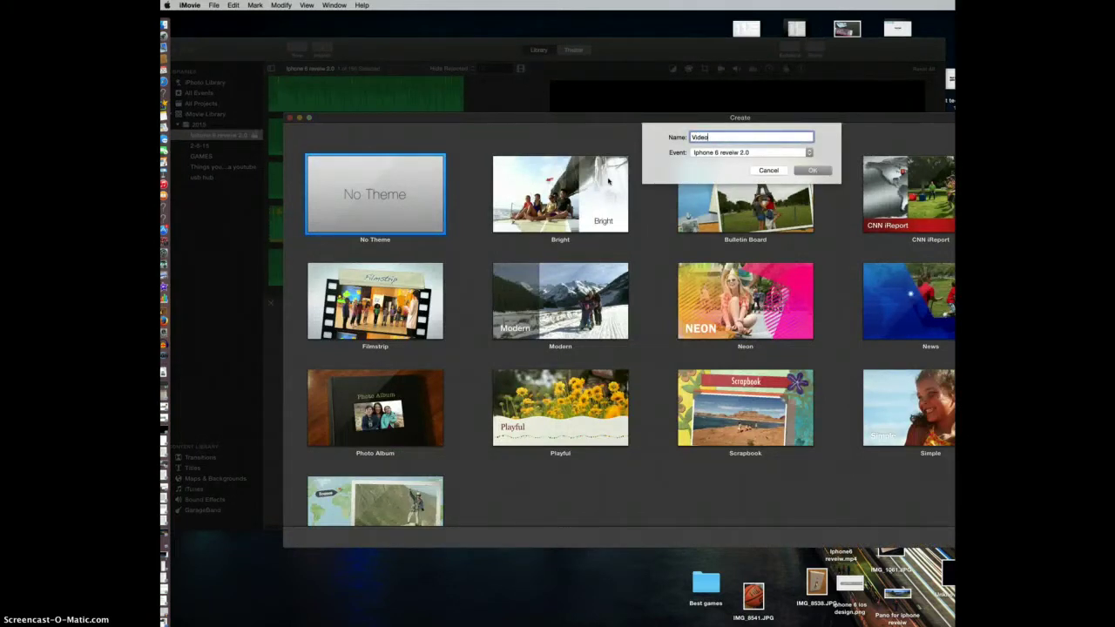
pyautogui.write(' project')
pyautogui.click(735, 152)
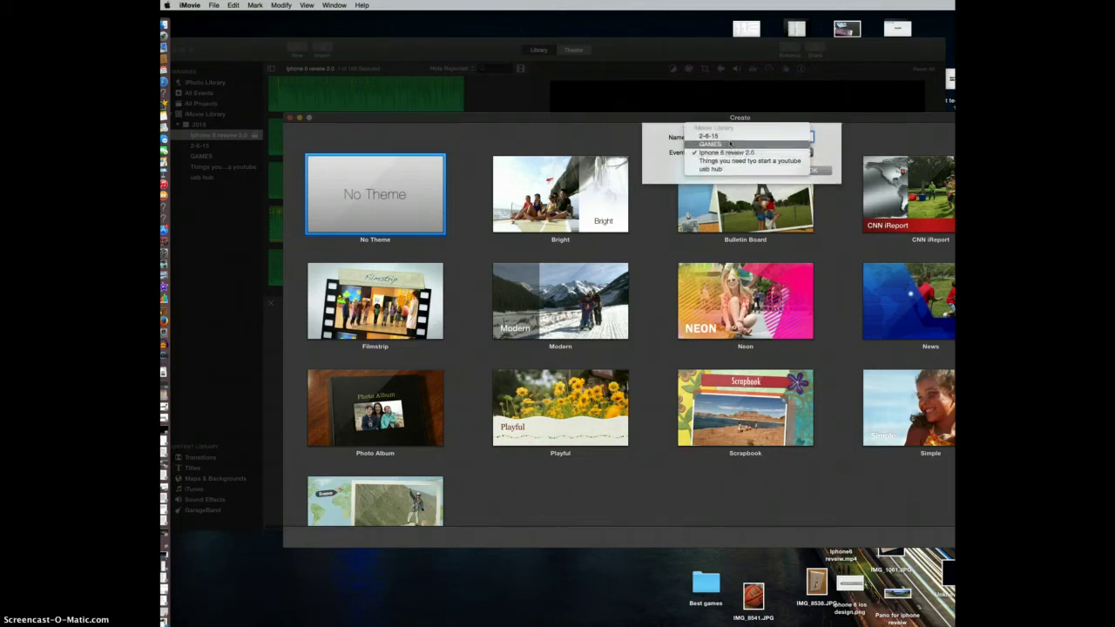
pyautogui.click(727, 139)
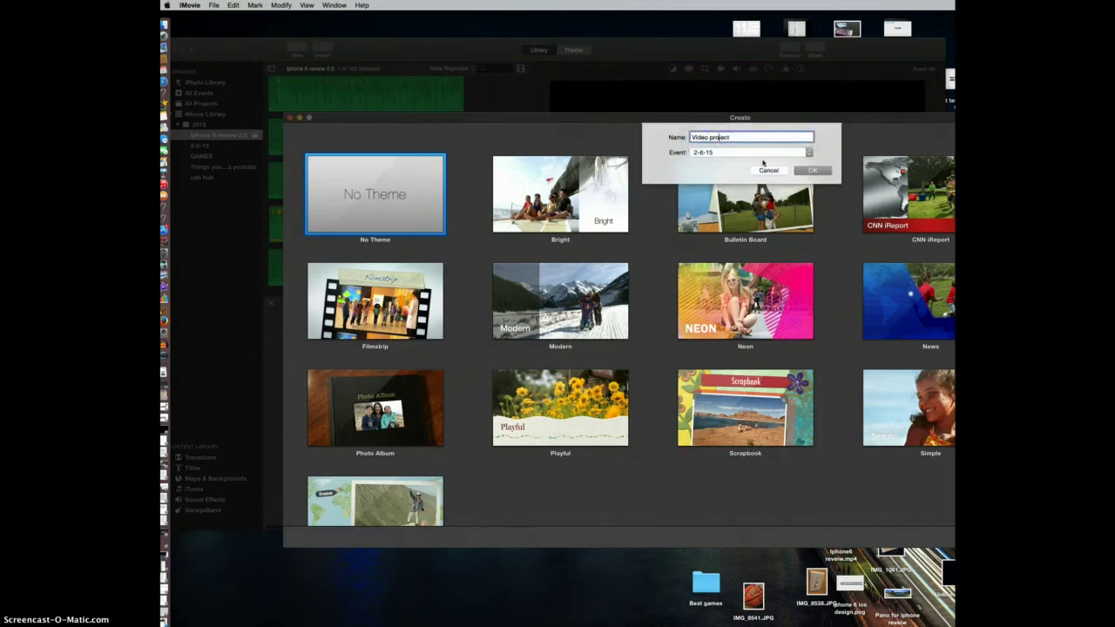
pyautogui.click(810, 171)
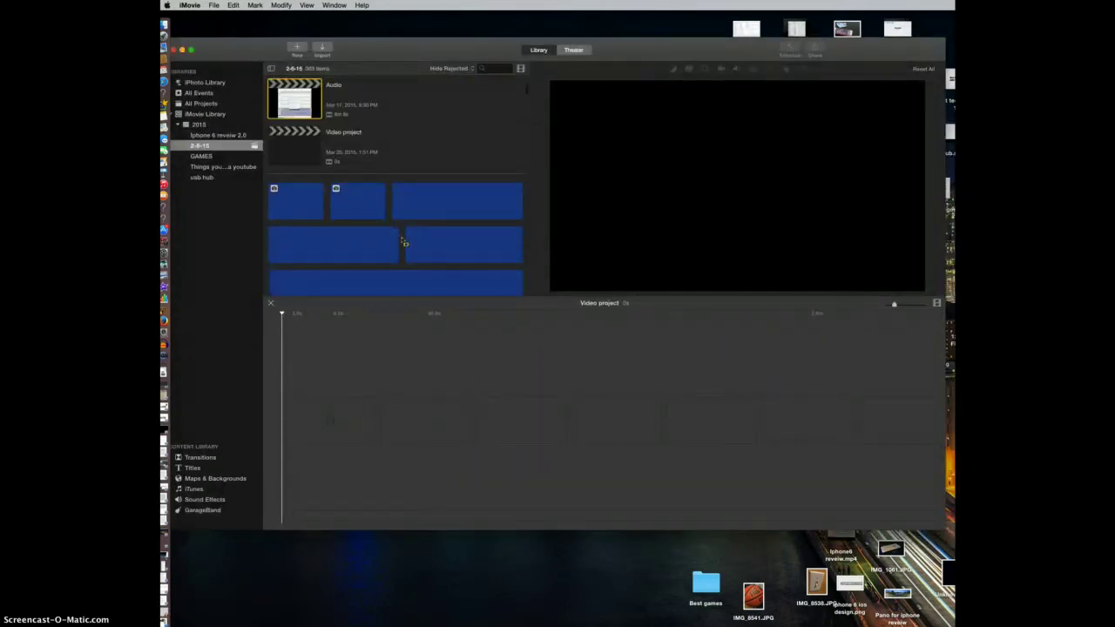
# Step: Find Video project among the projects of the 2-6-15 event and open it in the timeline
pyautogui.scroll(-3, 315, 152)
pyautogui.scroll(5, 318, 161)
pyautogui.scroll(-3, 313, 178)
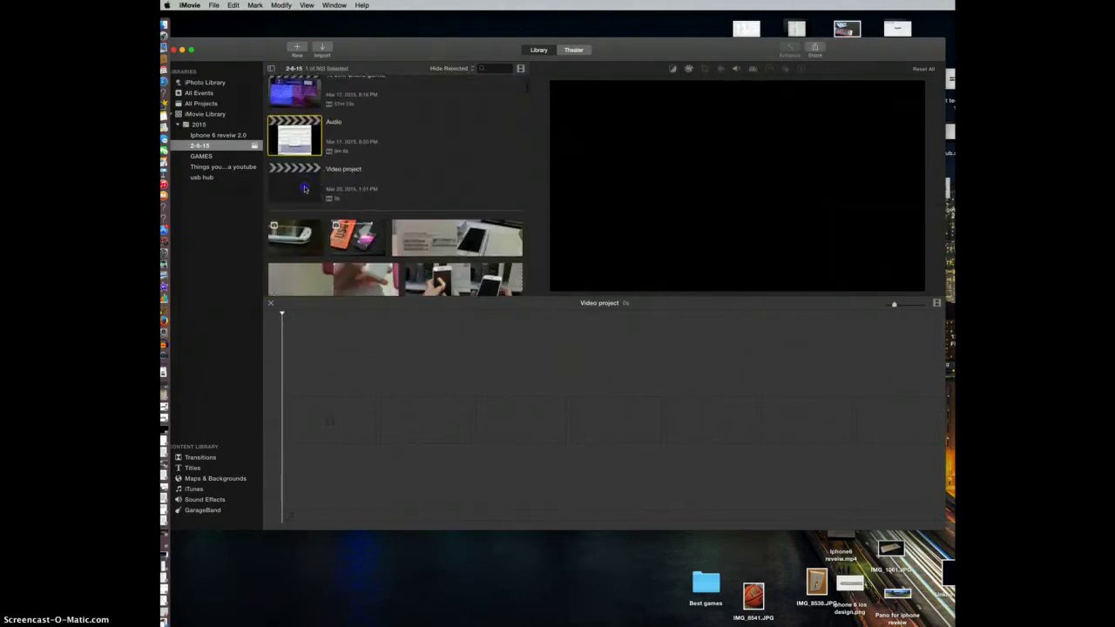
pyautogui.click(304, 187)
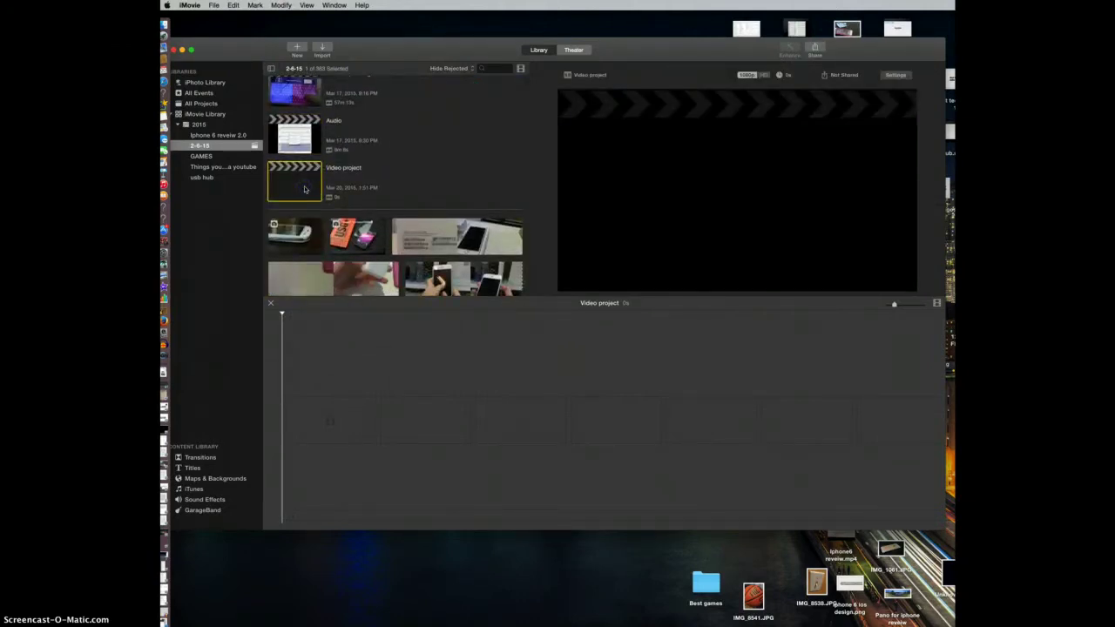
pyautogui.doubleClick(303, 186)
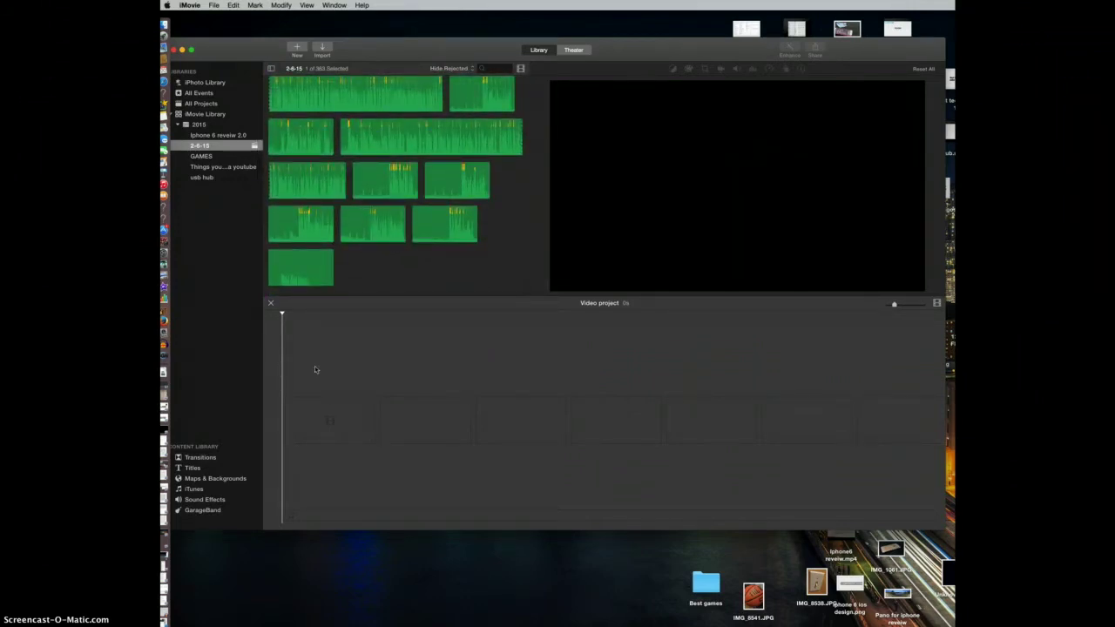
# Step: Add the basketball photo IMG_8541.JPG from the desktop to the empty timeline as the main clip
pyautogui.rightClick(757, 596)
pyautogui.click(718, 562)
pyautogui.moveTo(756, 598); pyautogui.dragTo(487, 409)
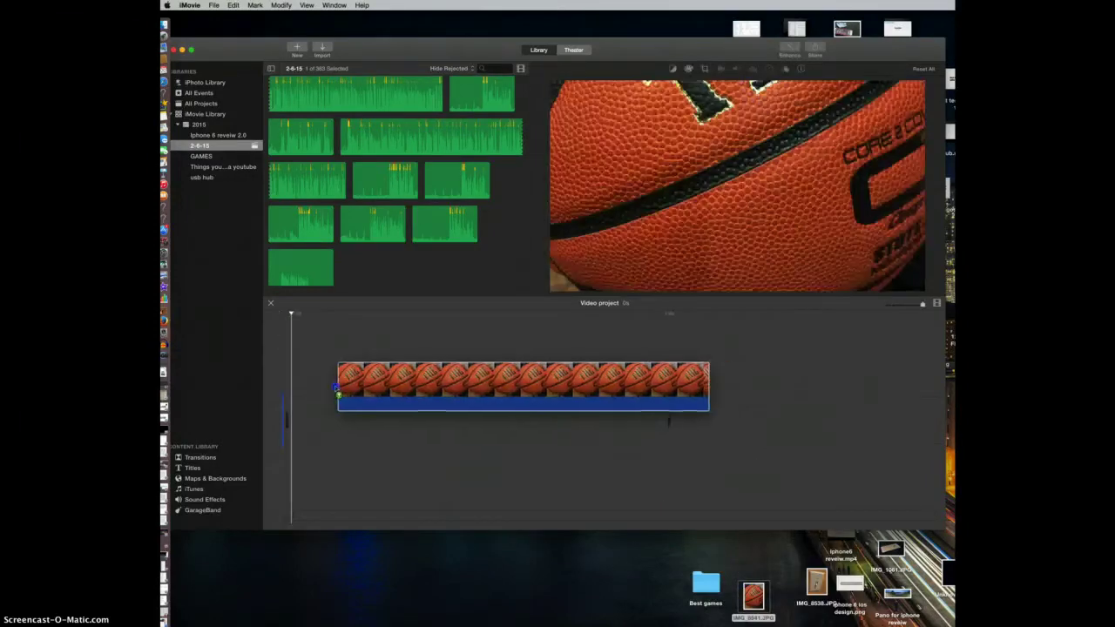
# Step: Set the basketball clip's crop style to Fit and play the clip back
pyautogui.click(381, 416)
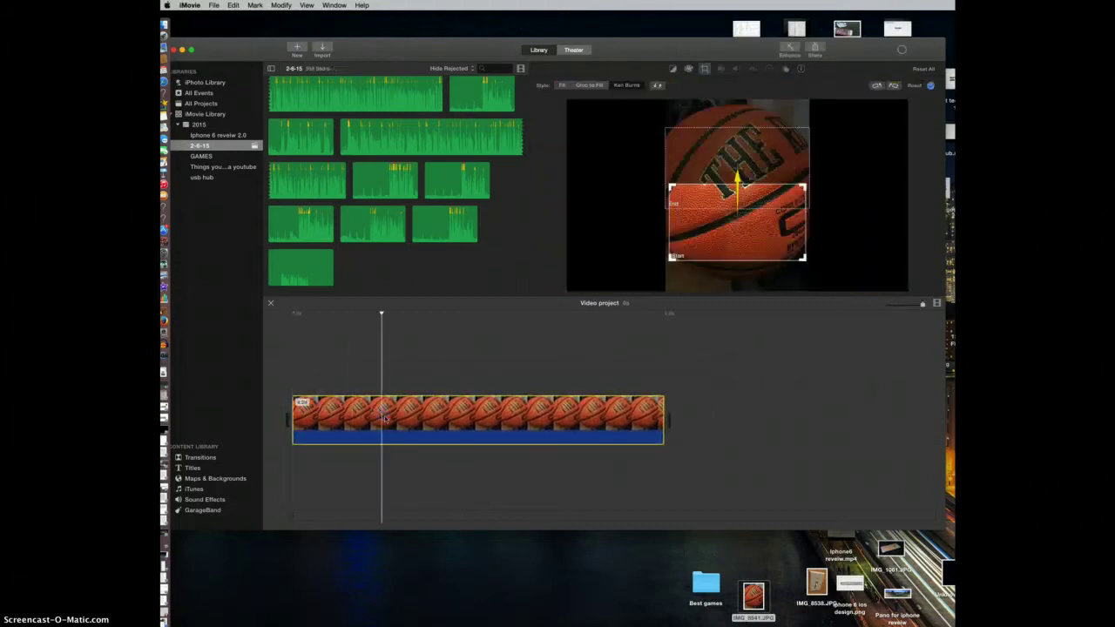
pyautogui.click(560, 86)
pyautogui.click(560, 85)
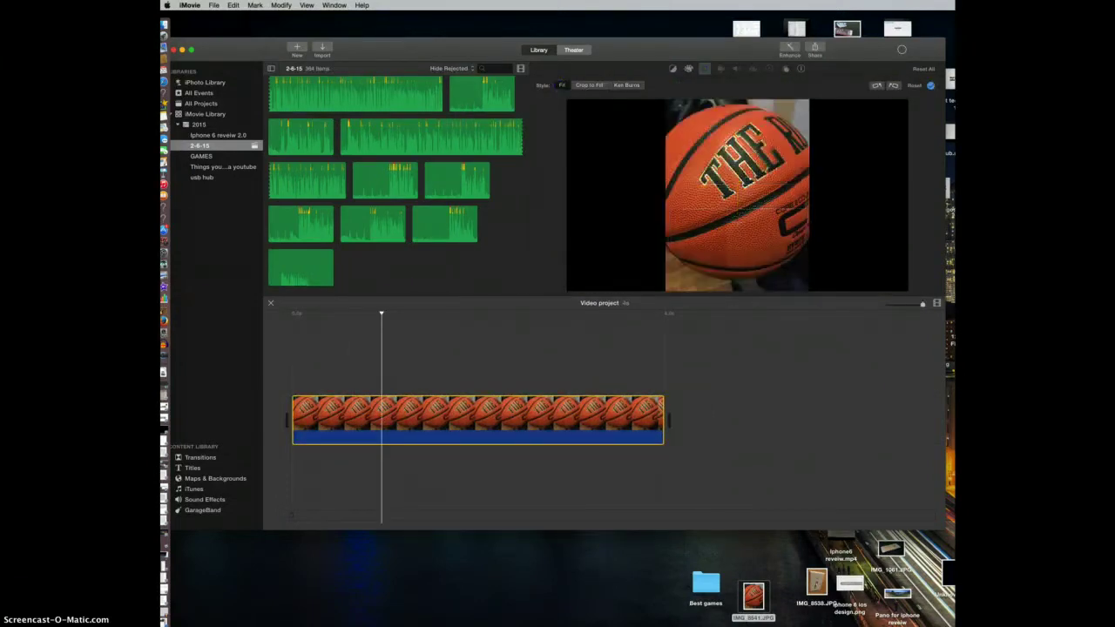
pyautogui.click(709, 352)
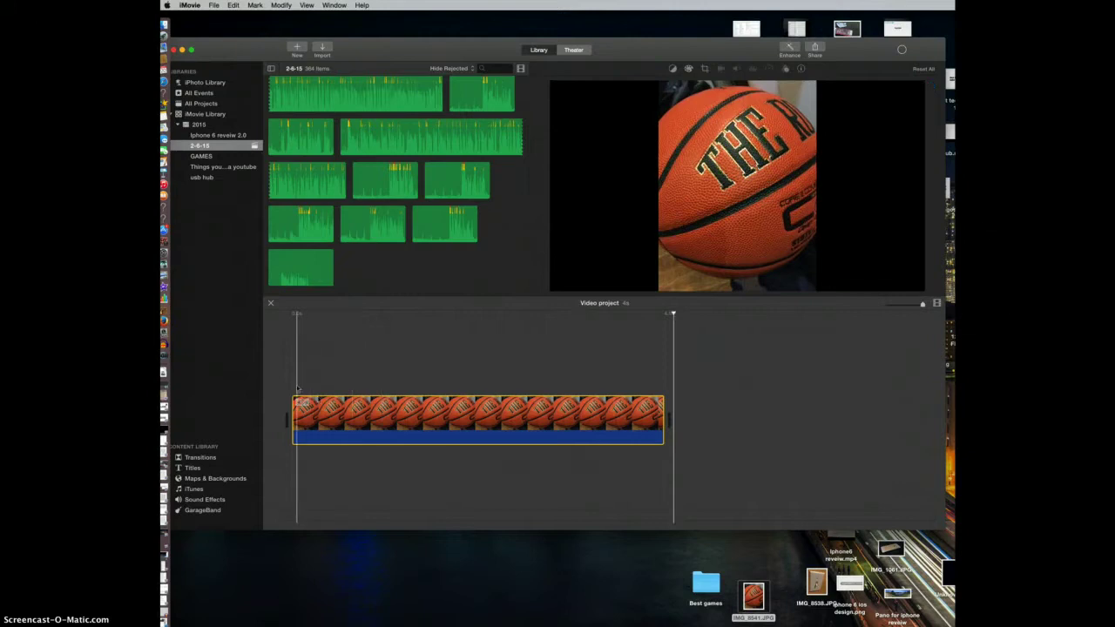
pyautogui.press('space')
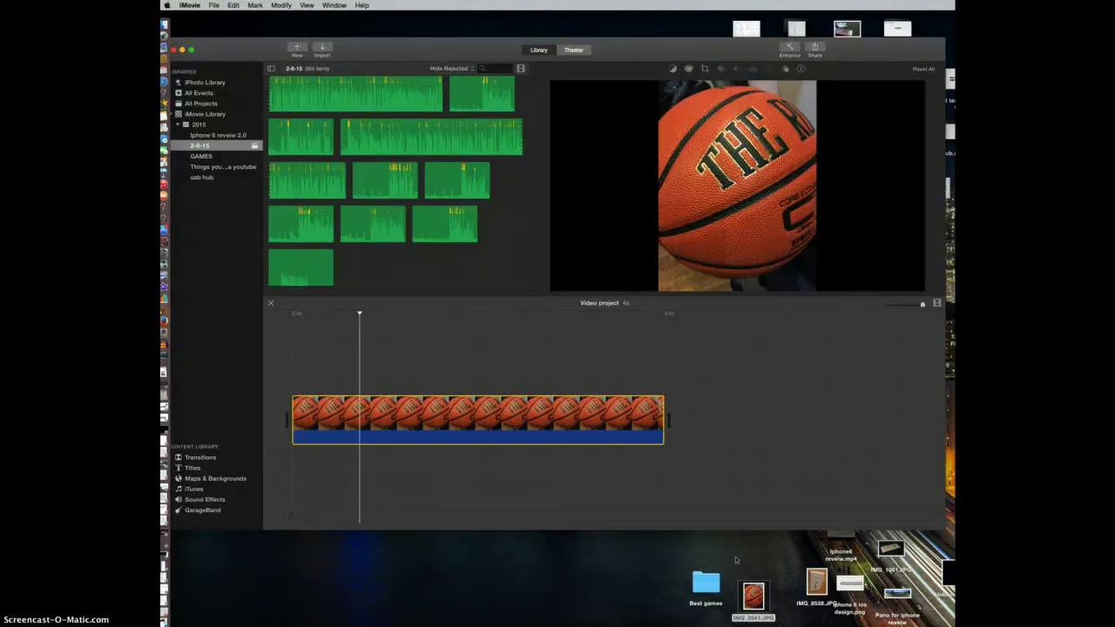
# Step: Place the light-switch photo IMG_8538.JPG from the desktop directly above the basketball clip, aligned to its start, and preview it
pyautogui.moveTo(816, 580); pyautogui.dragTo(614, 560)
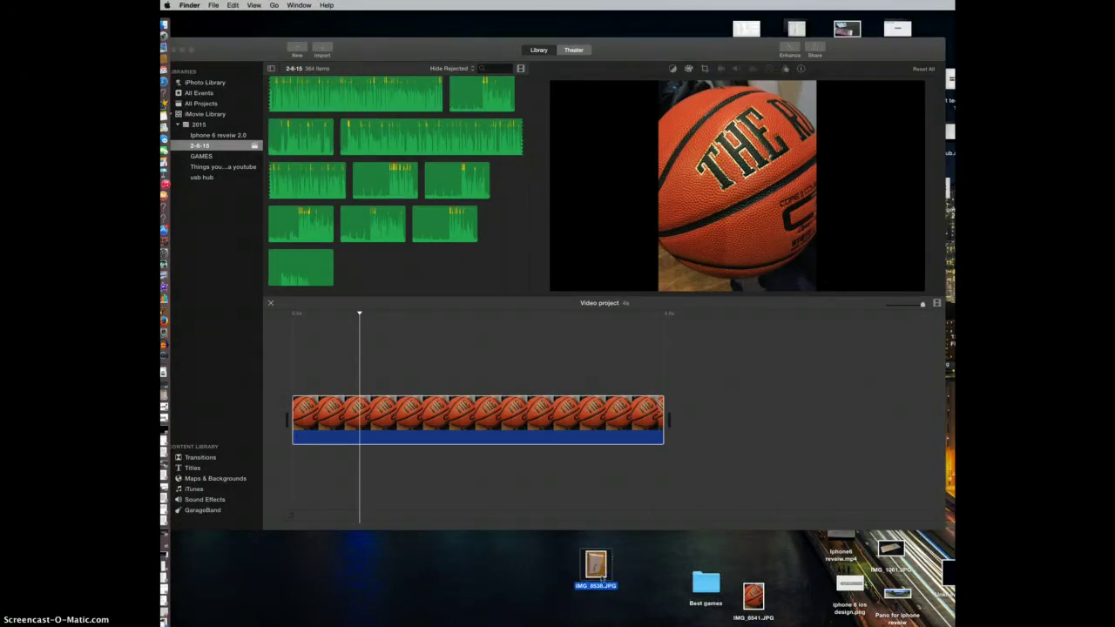
pyautogui.rightClick(597, 570)
pyautogui.click(569, 562)
pyautogui.moveTo(596, 567); pyautogui.dragTo(296, 375)
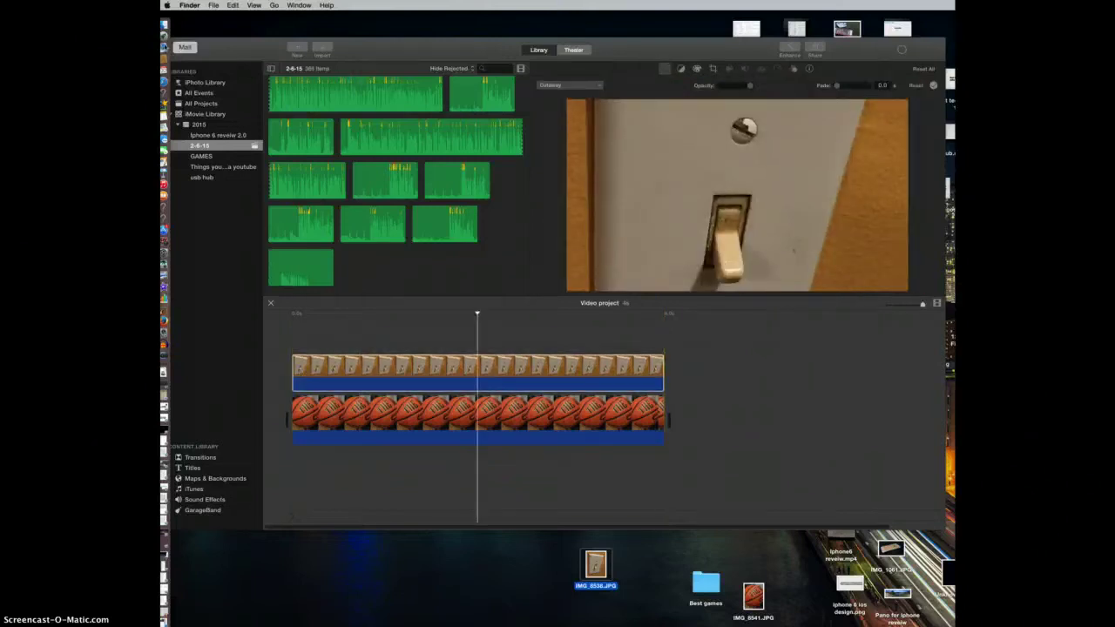
pyautogui.click(517, 368)
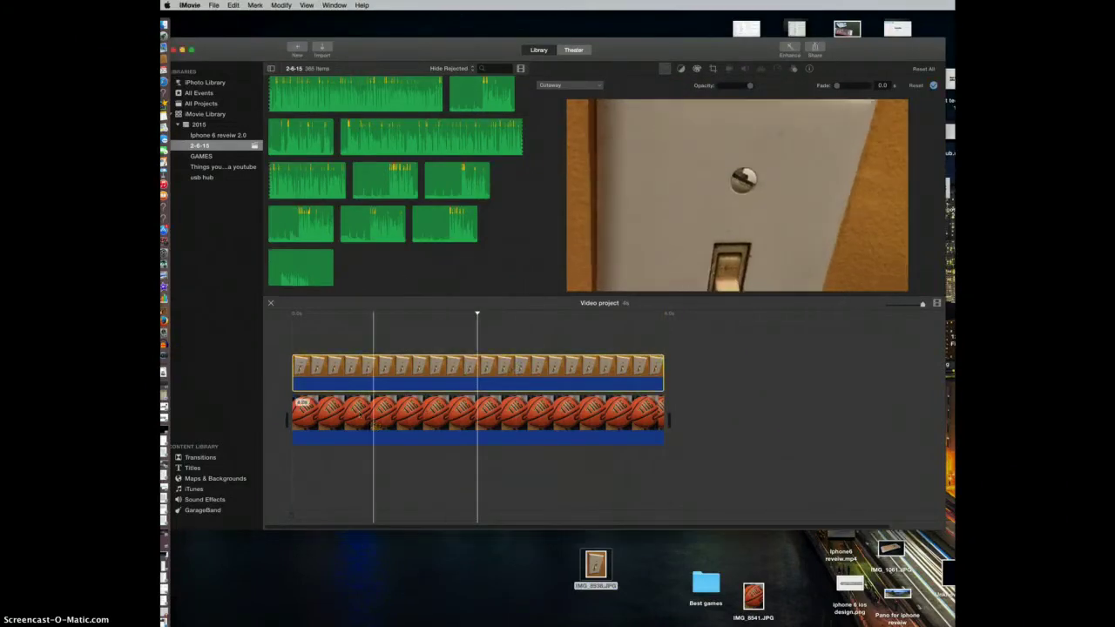
pyautogui.click(284, 337)
pyautogui.press('space')
pyautogui.press('space')
# Step: Try shifting the light-switch overlay slightly later than the basketball clip, play it back, and realign it to the start
pyautogui.moveTo(345, 370); pyautogui.dragTo(367, 370)
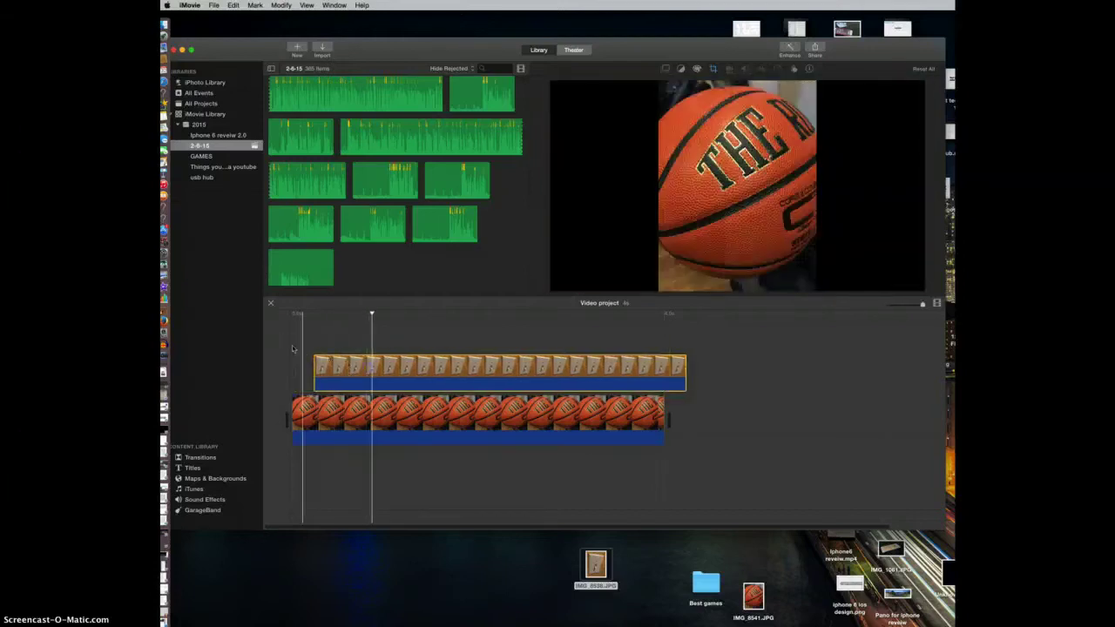
pyautogui.click(283, 347)
pyautogui.press('space')
pyautogui.press('space')
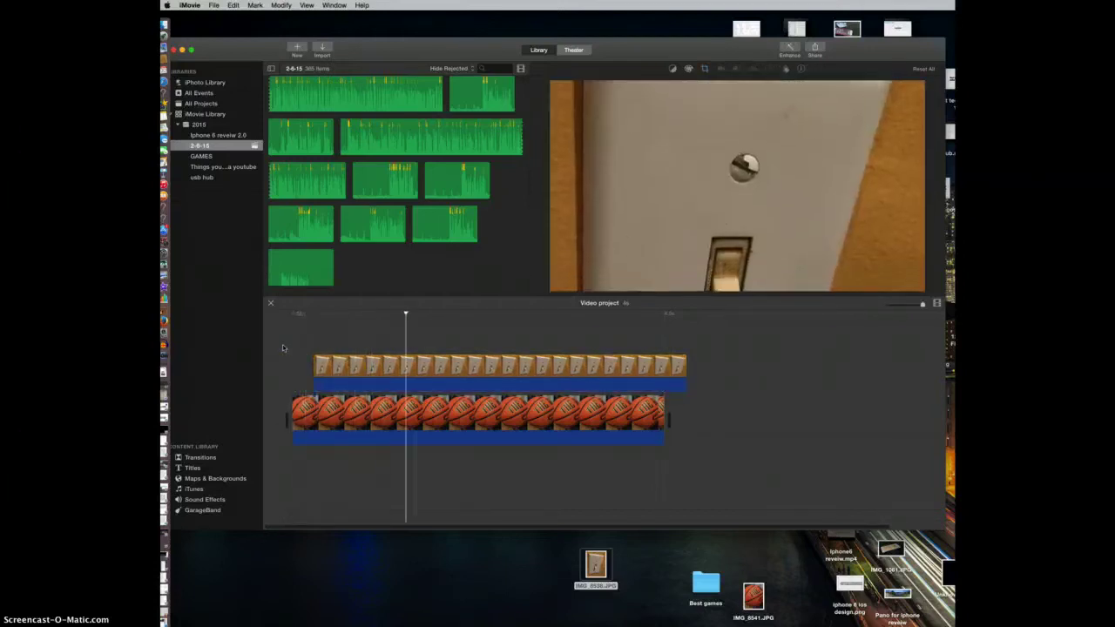
pyautogui.press('space')
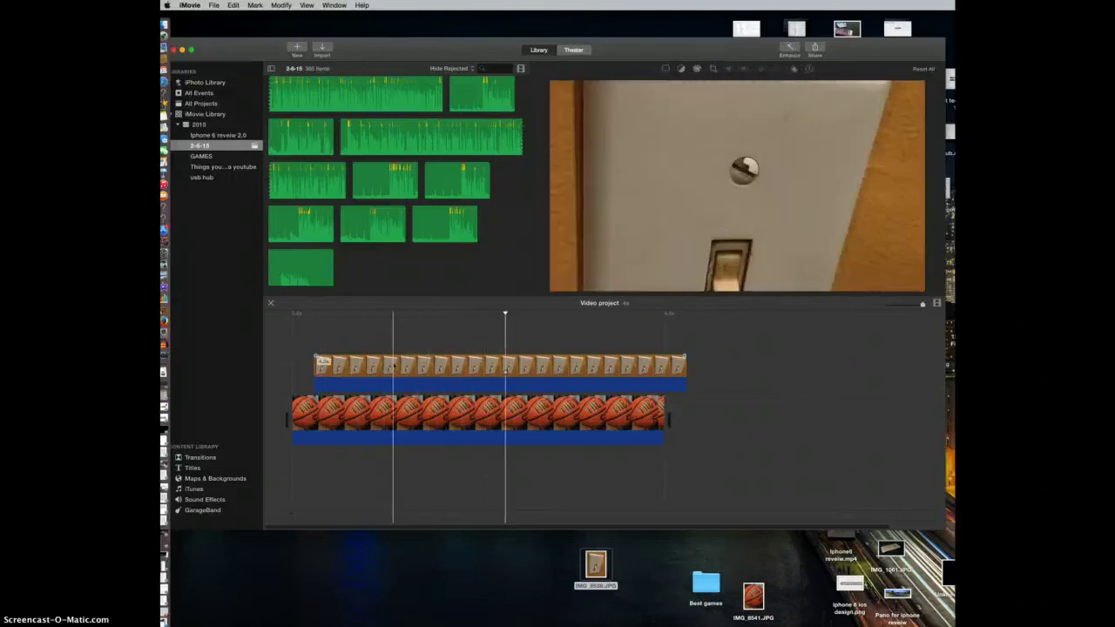
pyautogui.moveTo(357, 374); pyautogui.dragTo(336, 383)
# Step: Check the basketball clip's crop style, set the light-switch overlay's crop style to Fit, and return the playhead to the start
pyautogui.click(335, 414)
pyautogui.press('c')
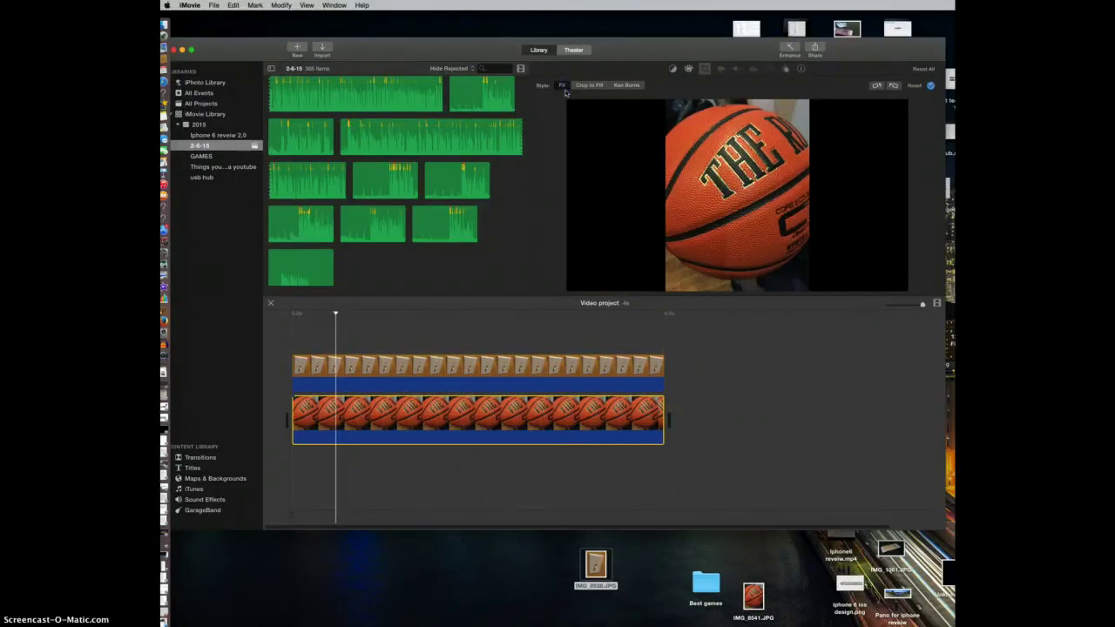
pyautogui.click(570, 382)
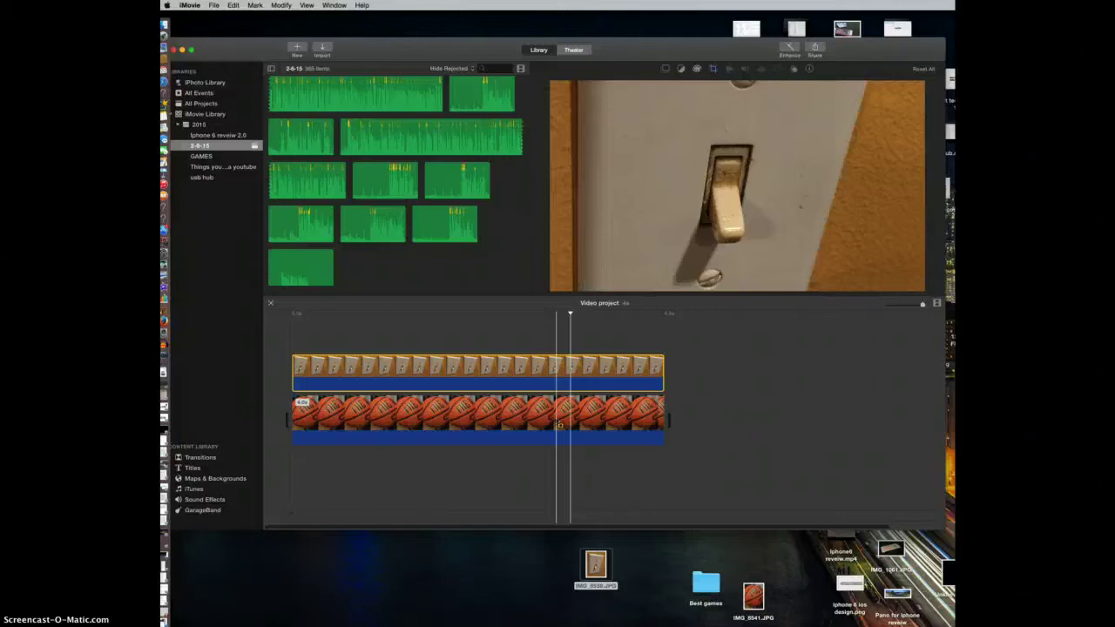
pyautogui.click(552, 374)
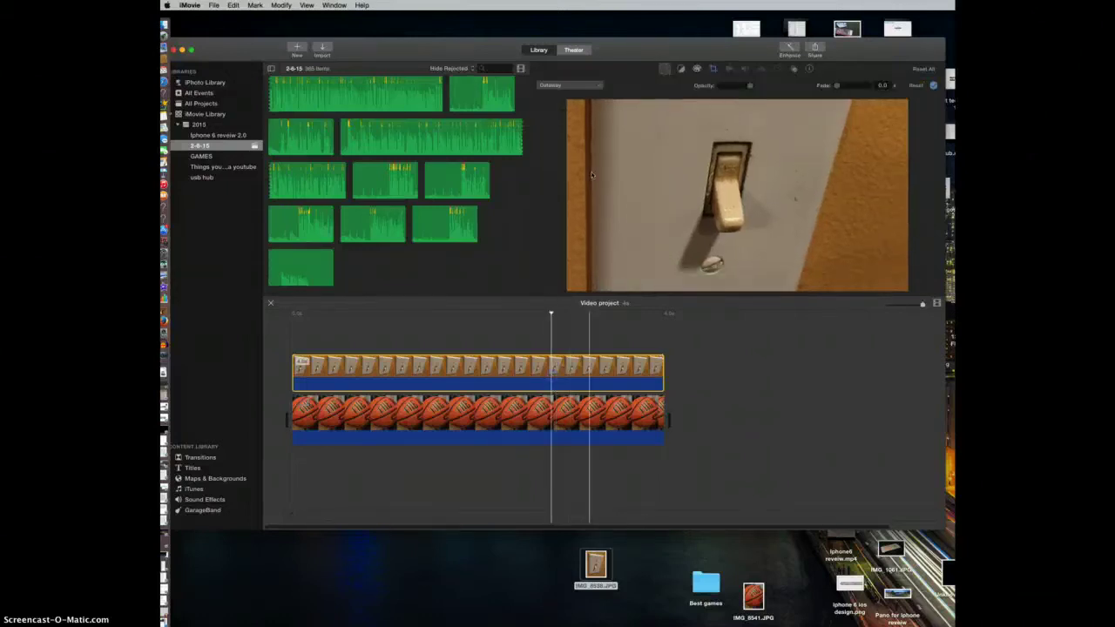
pyautogui.click(711, 68)
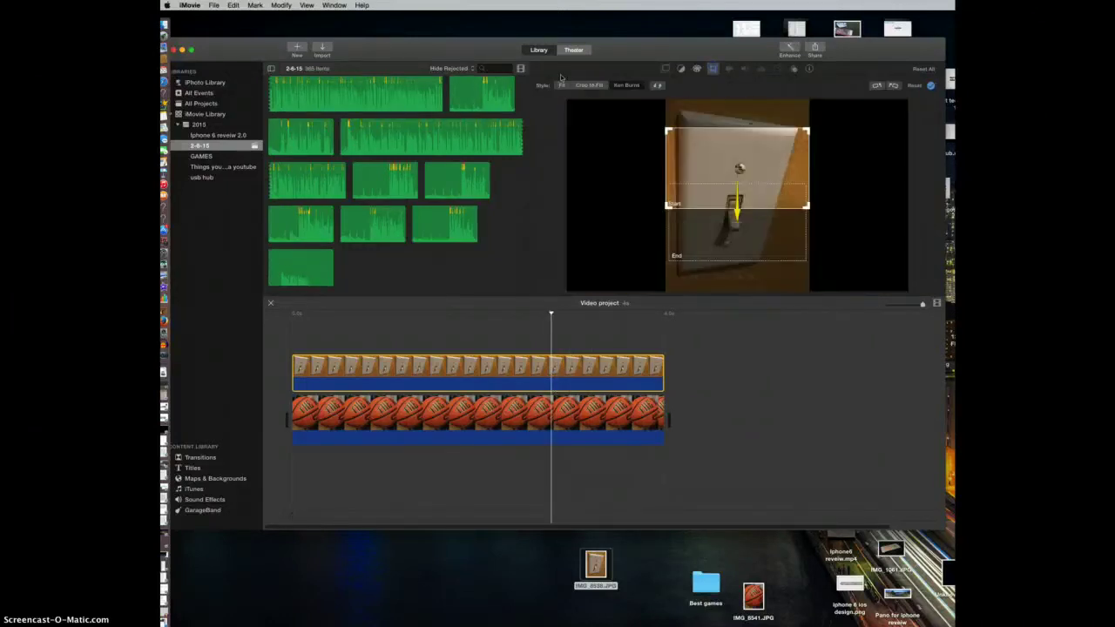
pyautogui.click(291, 342)
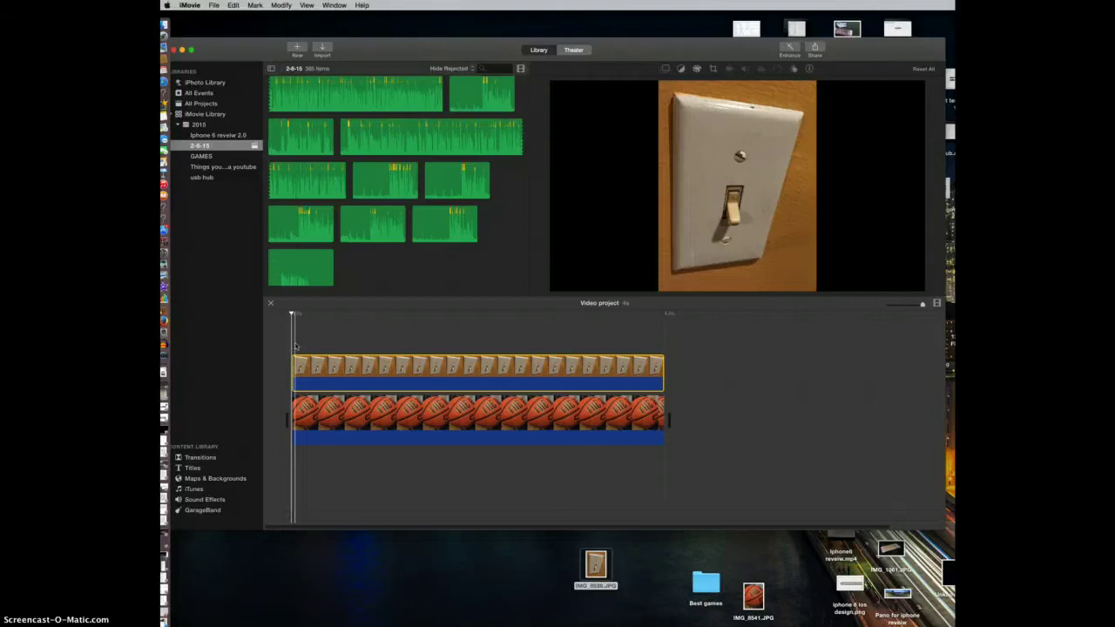
# Step: Try lowering the light-switch cutaway's opacity, play it over the basketball clip, and restore full opacity
pyautogui.click(365, 367)
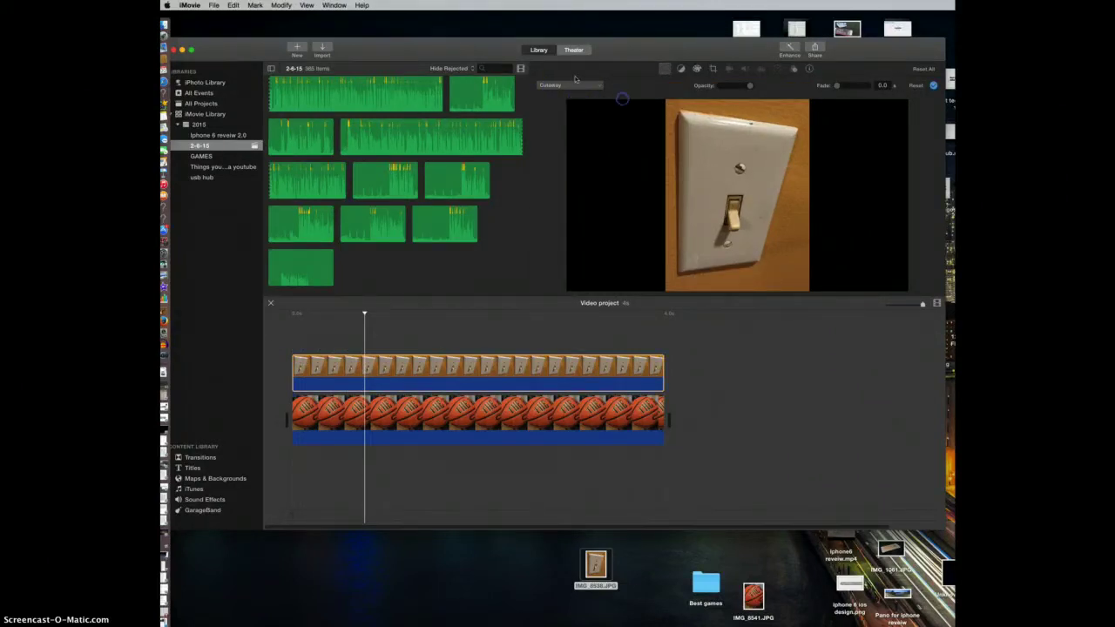
pyautogui.click(594, 88)
pyautogui.click(594, 87)
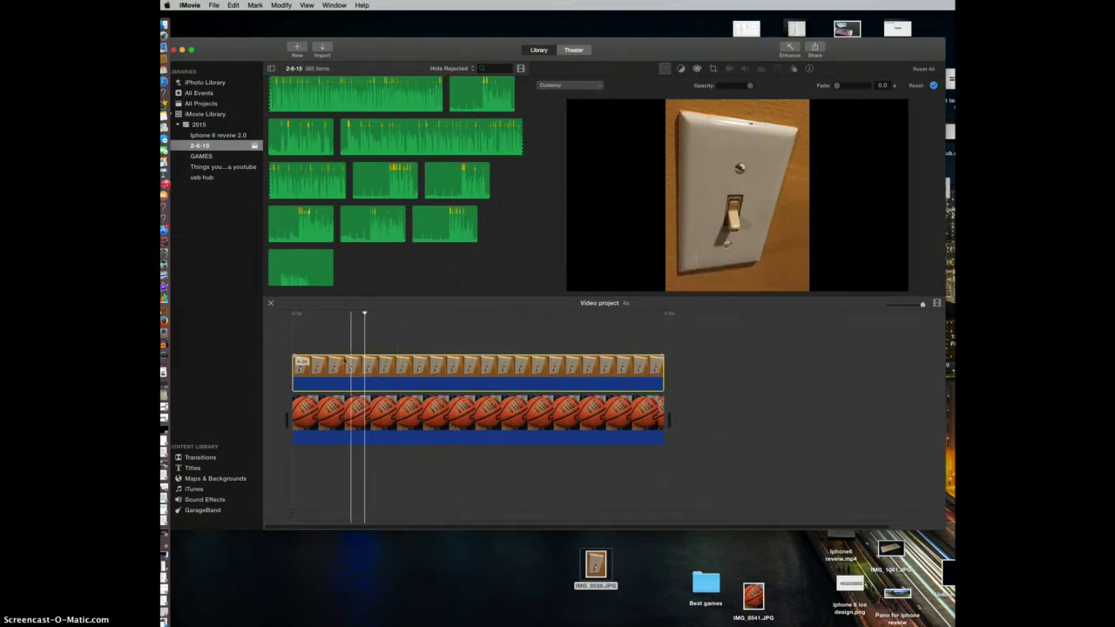
pyautogui.click(299, 362)
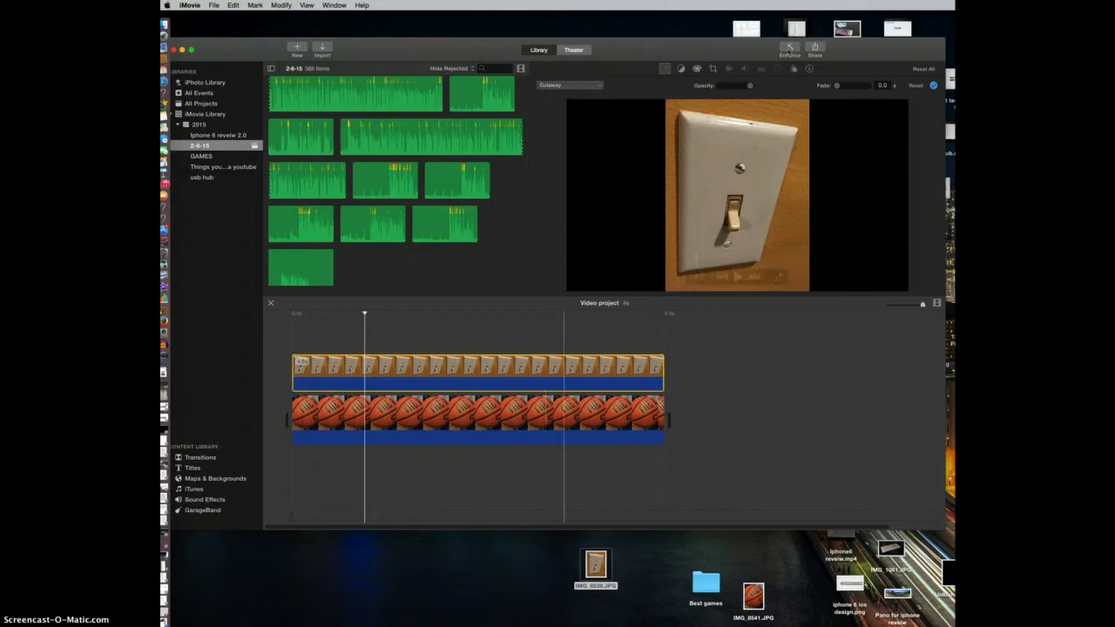
pyautogui.moveTo(750, 86); pyautogui.dragTo(727, 85)
pyautogui.press('space')
pyautogui.press('space')
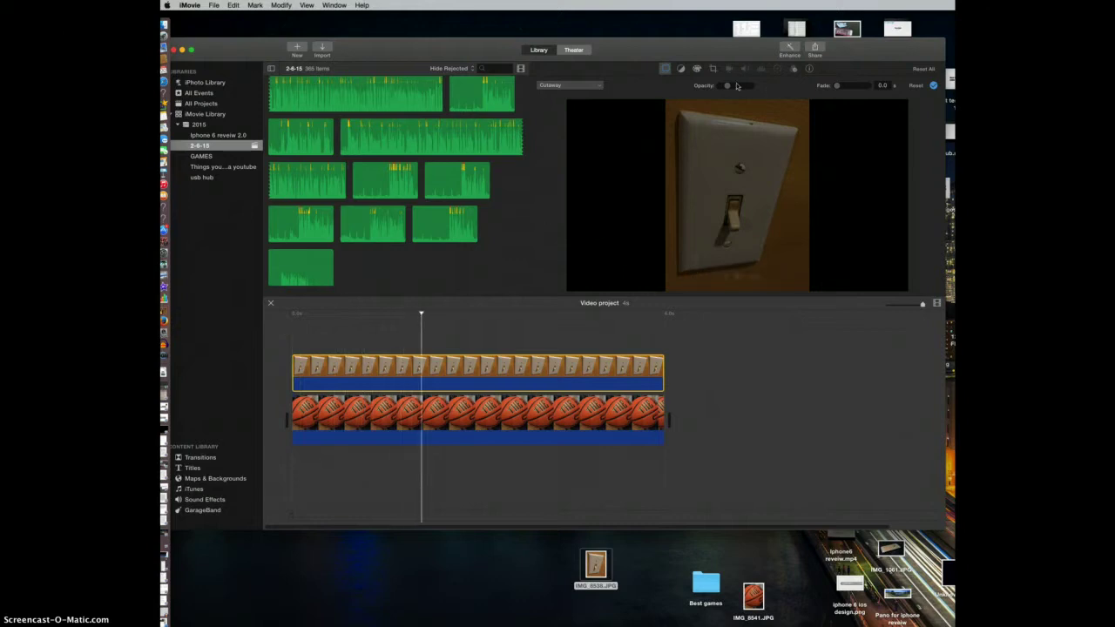
pyautogui.moveTo(737, 86); pyautogui.dragTo(758, 85)
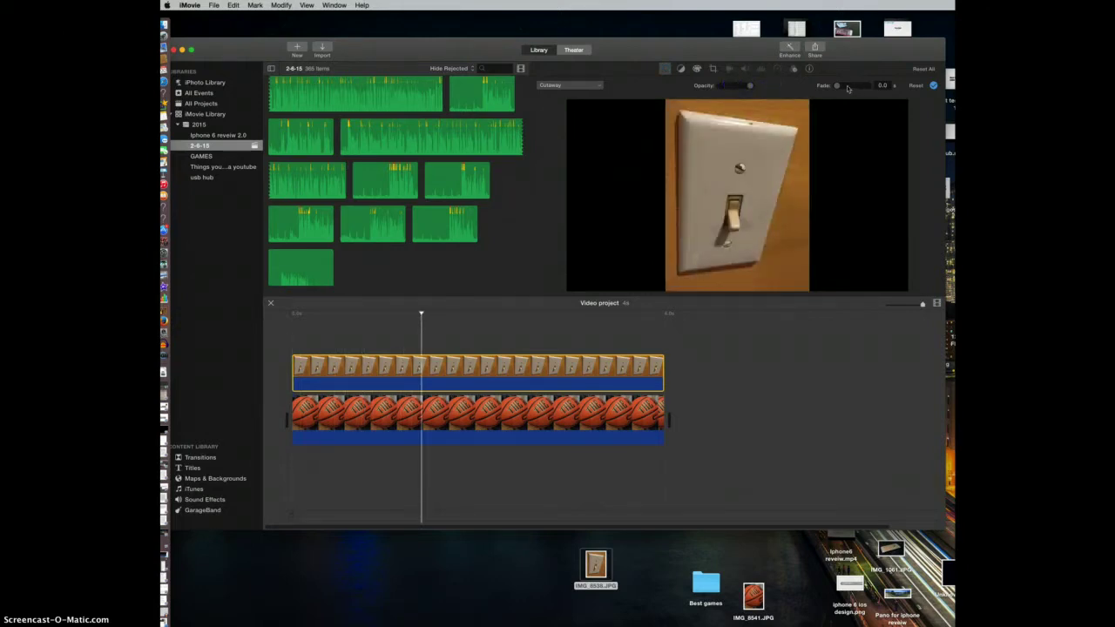
# Step: Change the light-switch overlay to Picture in Picture, enlarge it, and place it in the upper black area beside the basketball
pyautogui.click(574, 87)
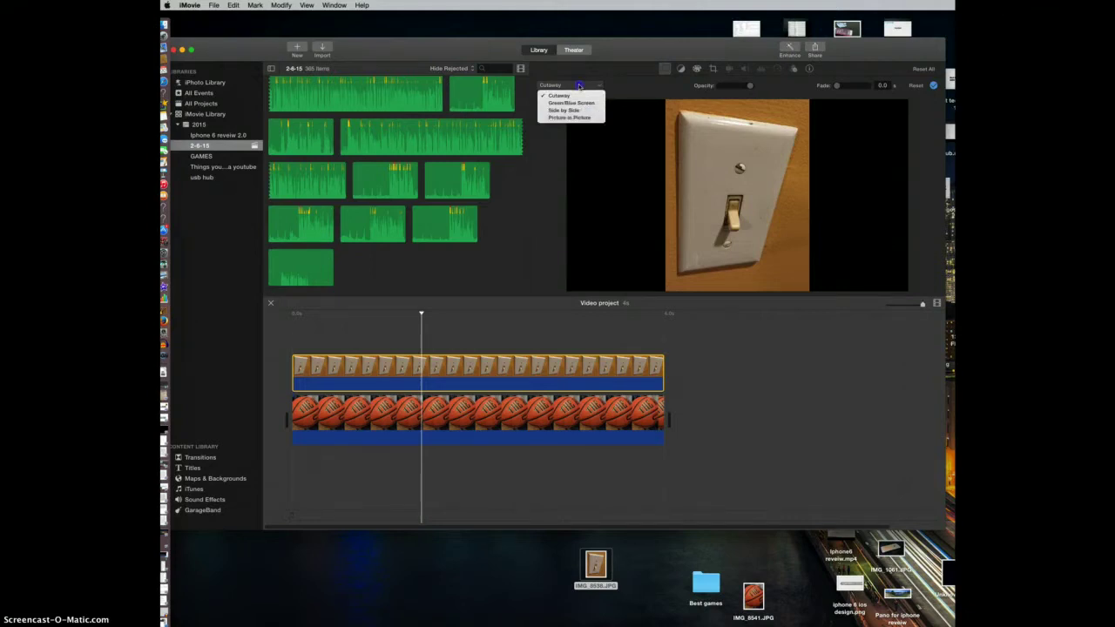
pyautogui.click(572, 118)
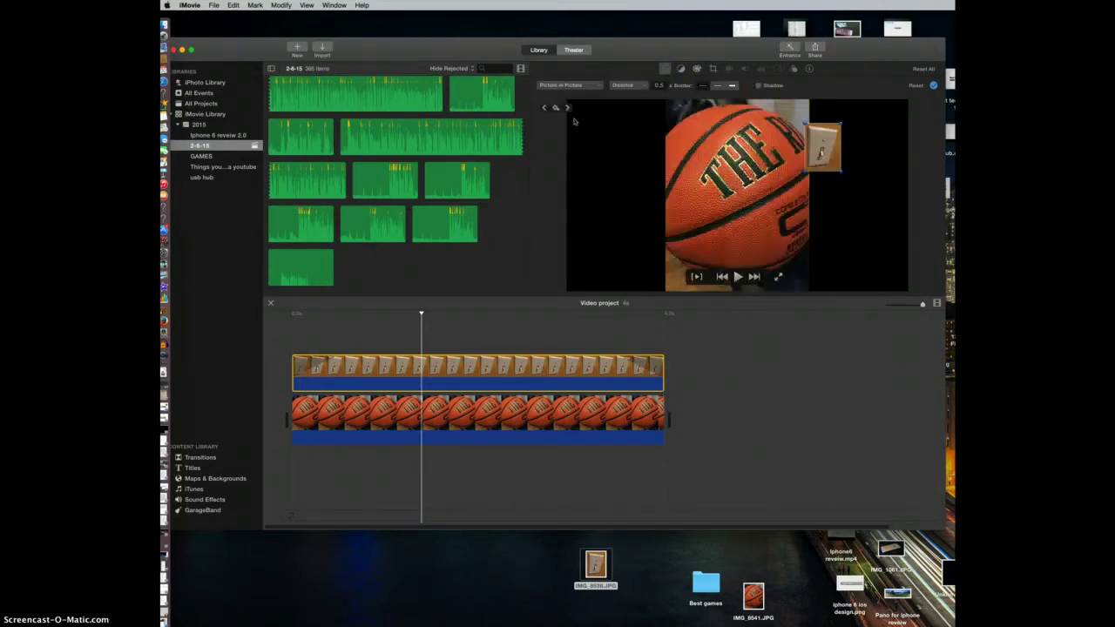
pyautogui.moveTo(818, 154); pyautogui.dragTo(702, 249)
pyautogui.moveTo(654, 205); pyautogui.dragTo(614, 188)
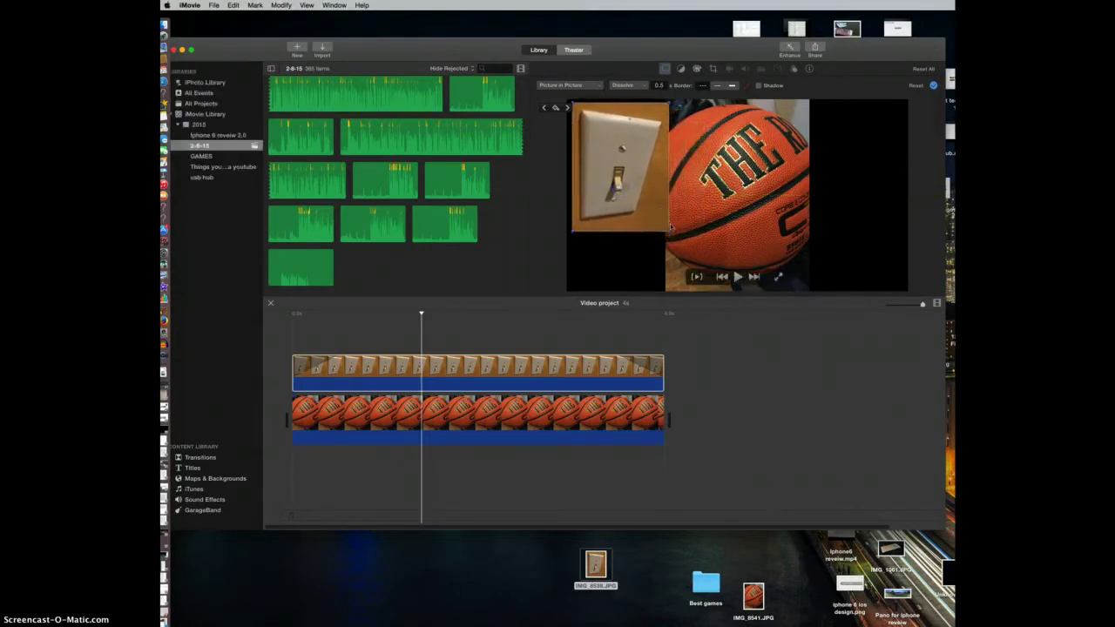
pyautogui.moveTo(667, 230); pyautogui.dragTo(655, 213)
pyautogui.click(628, 238)
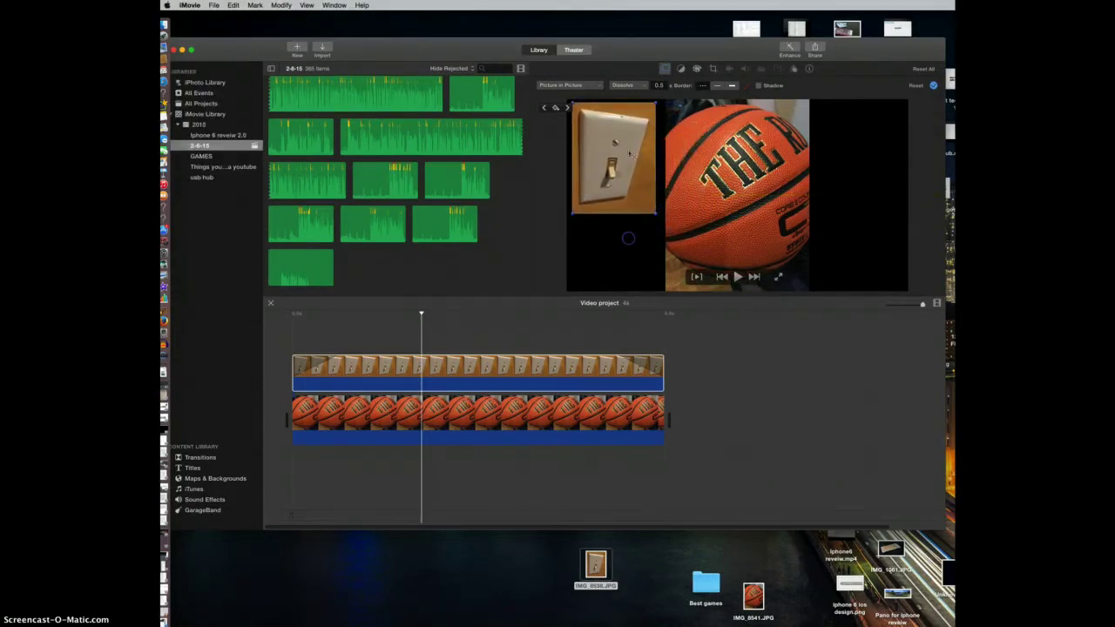
# Step: Play the project from the start to preview the picture-in-picture overlay
pyautogui.click(801, 329)
pyautogui.click(282, 344)
pyautogui.press('space')
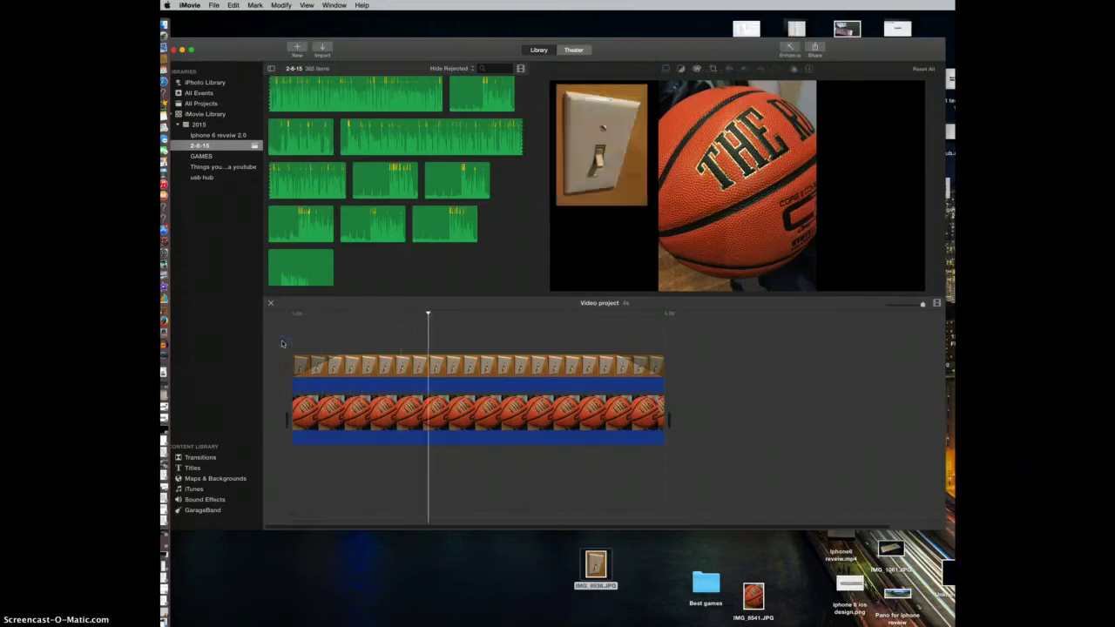
pyautogui.press('space')
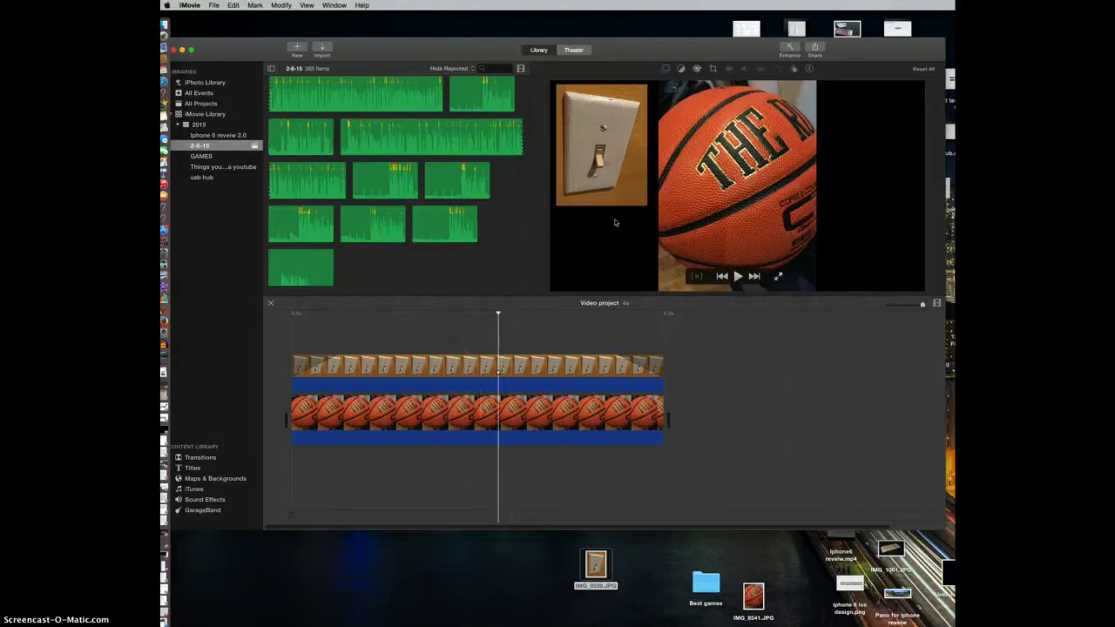
# Step: Move the picture-in-picture light switch down to the lower black area beside the basketball and preview it at several points
pyautogui.click(513, 366)
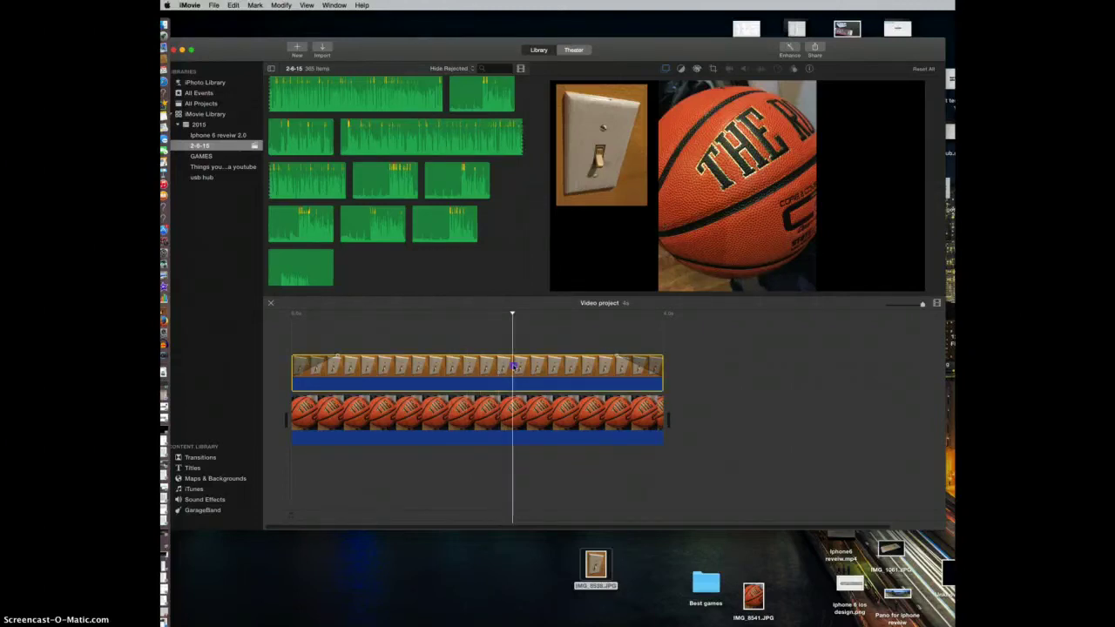
pyautogui.moveTo(617, 146); pyautogui.dragTo(617, 216)
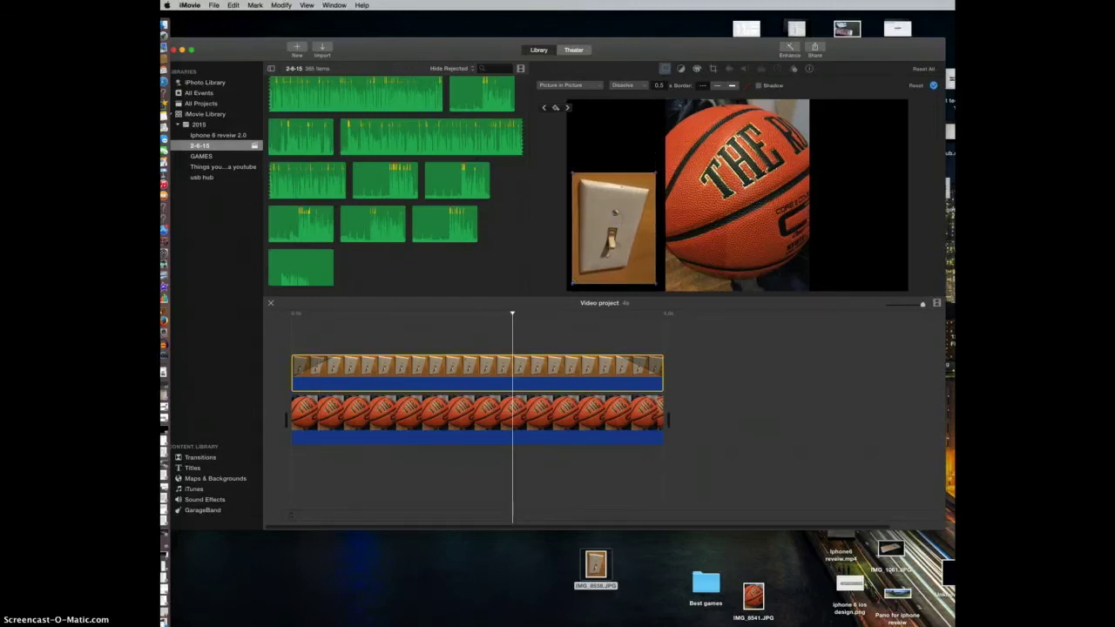
pyautogui.press('F8')
pyautogui.click(580, 368)
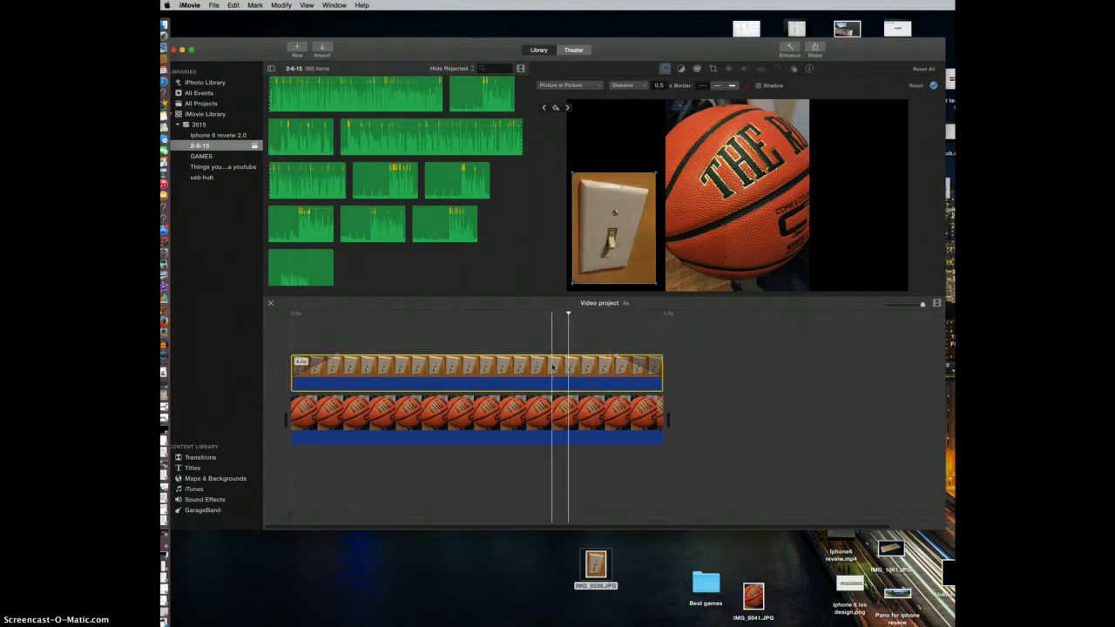
pyautogui.moveTo(725, 278)
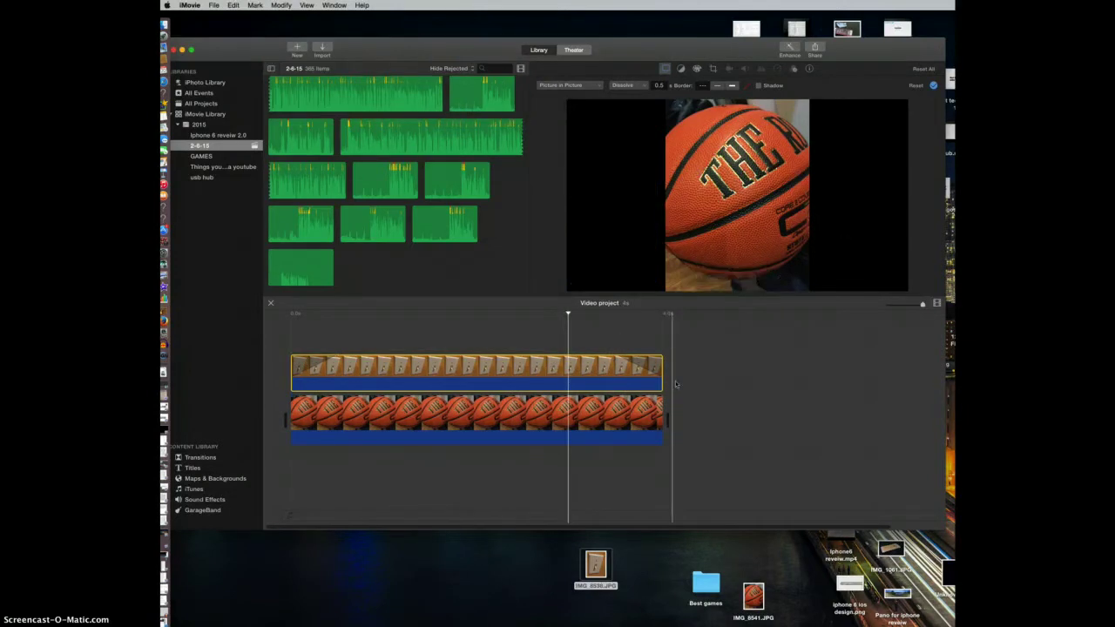
pyautogui.click(622, 370)
pyautogui.click(527, 372)
# Step: Change the light-switch overlay to Side by Side and play the project from the start
pyautogui.click(582, 86)
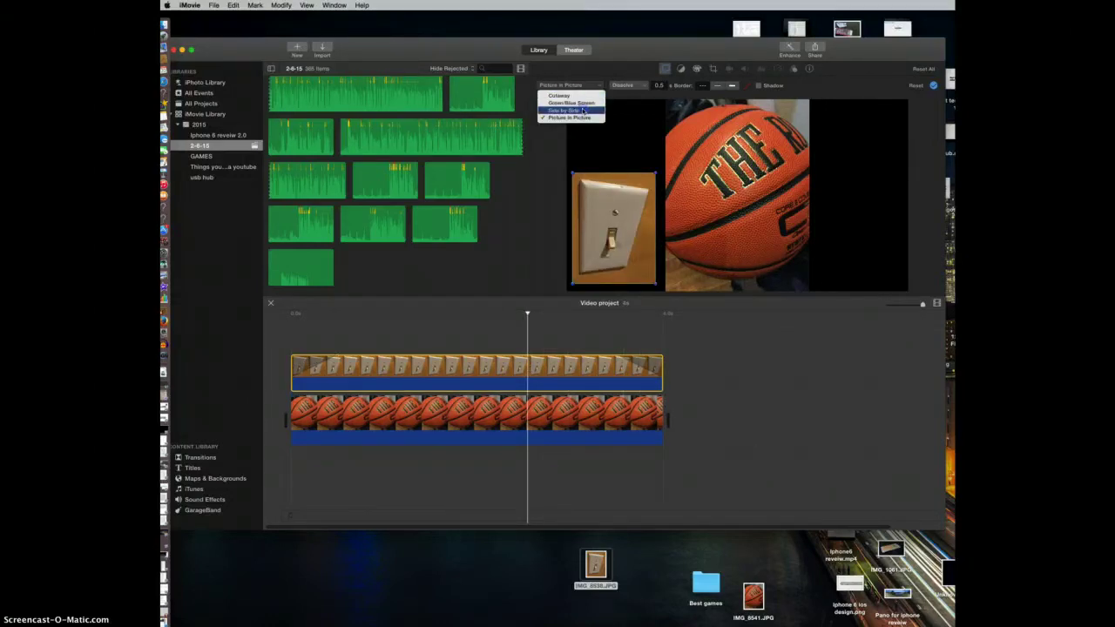
pyautogui.click(581, 110)
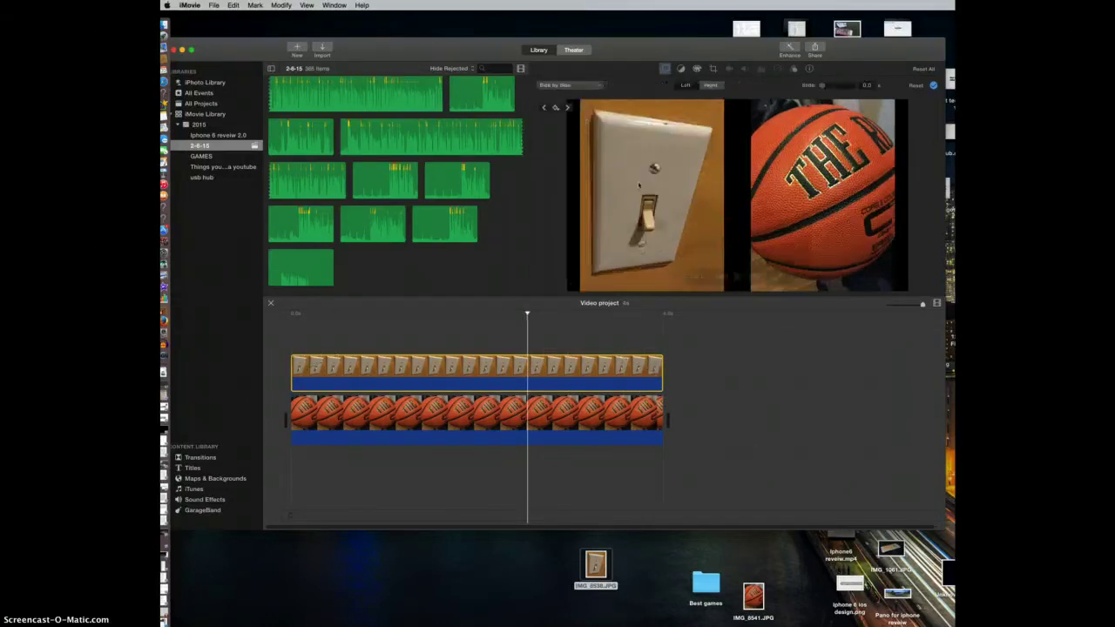
pyautogui.click(293, 345)
pyautogui.press('space')
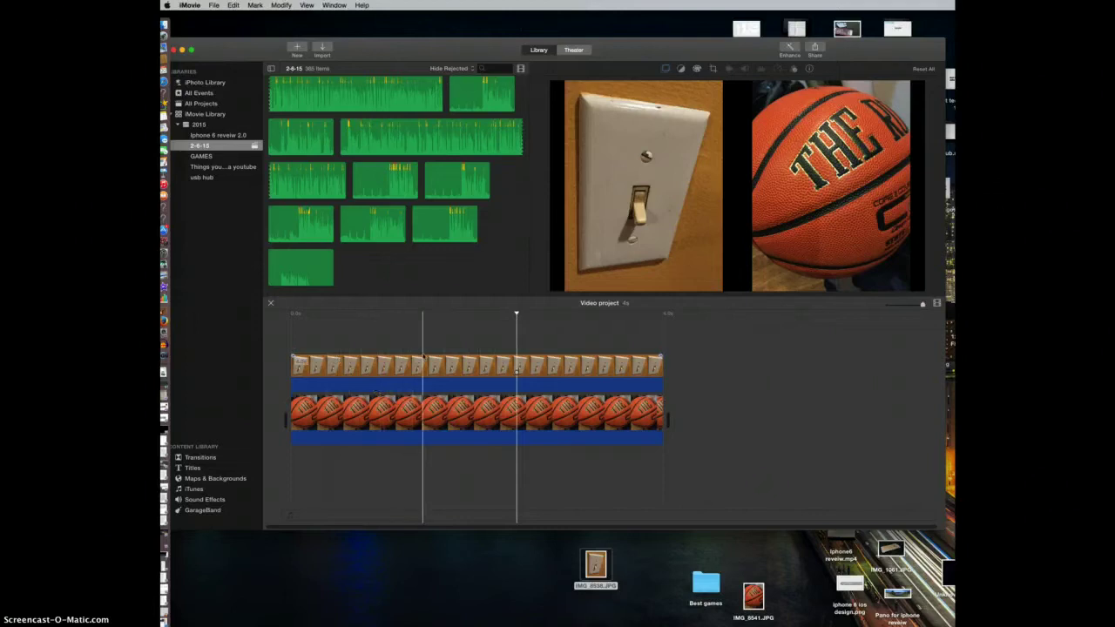
# Step: Alternate the light switch's side-by-side placement between Left and Right, finish with it on the left, and return the playhead to the start
pyautogui.click(424, 366)
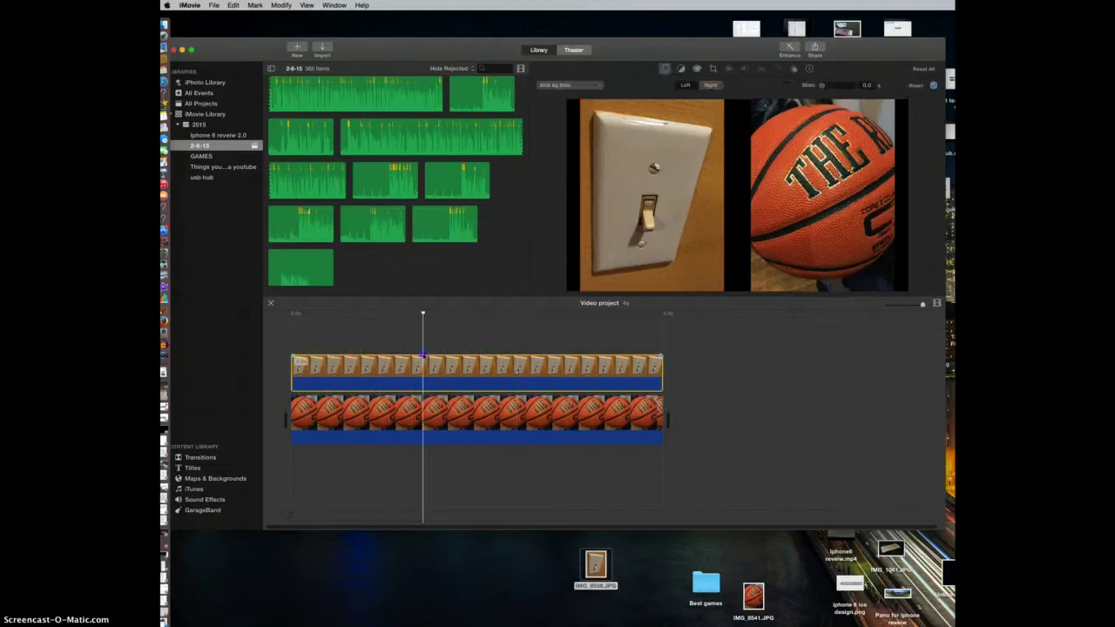
pyautogui.click(714, 85)
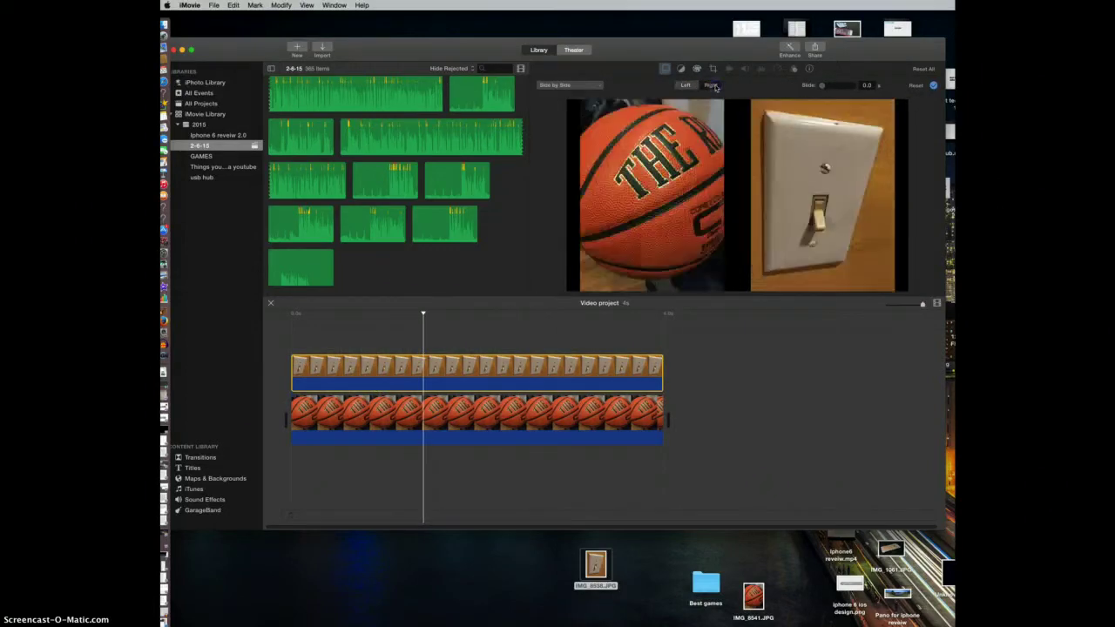
pyautogui.click(694, 87)
pyautogui.click(707, 86)
pyautogui.click(694, 87)
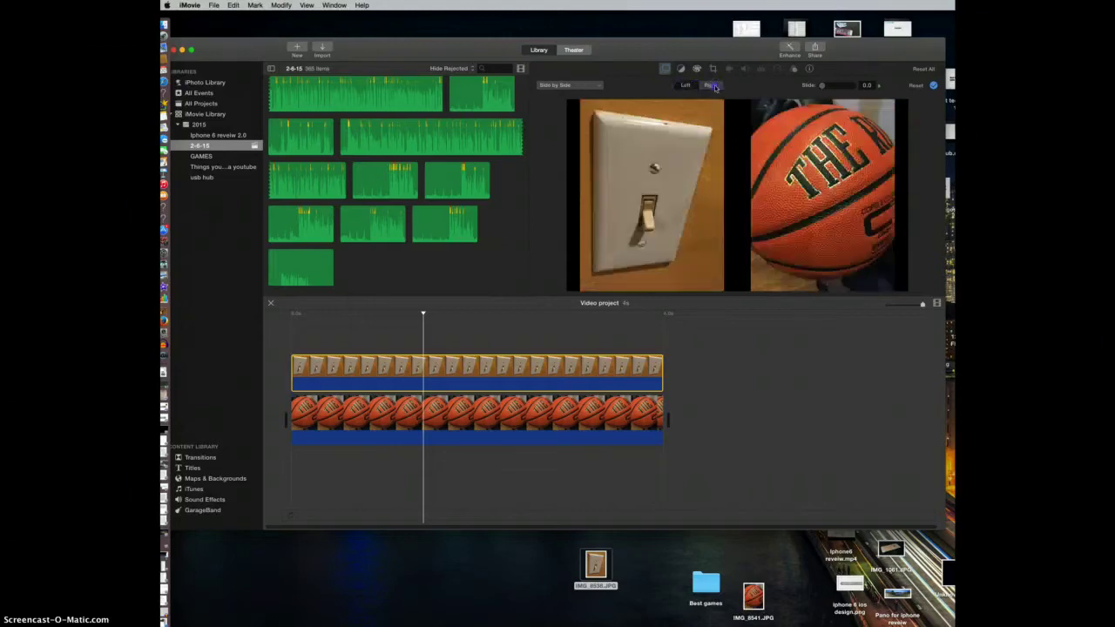
pyautogui.click(709, 85)
pyautogui.click(695, 88)
pyautogui.click(706, 87)
pyautogui.click(694, 87)
pyautogui.click(706, 87)
pyautogui.click(694, 88)
pyautogui.click(705, 89)
pyautogui.click(688, 86)
pyautogui.click(708, 87)
pyautogui.click(289, 337)
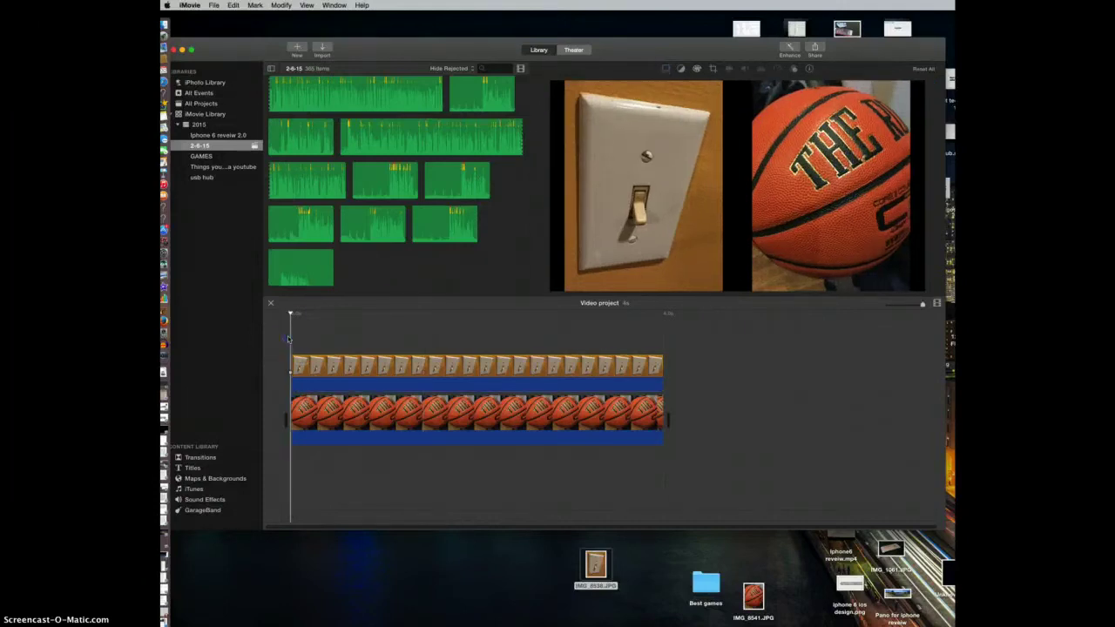
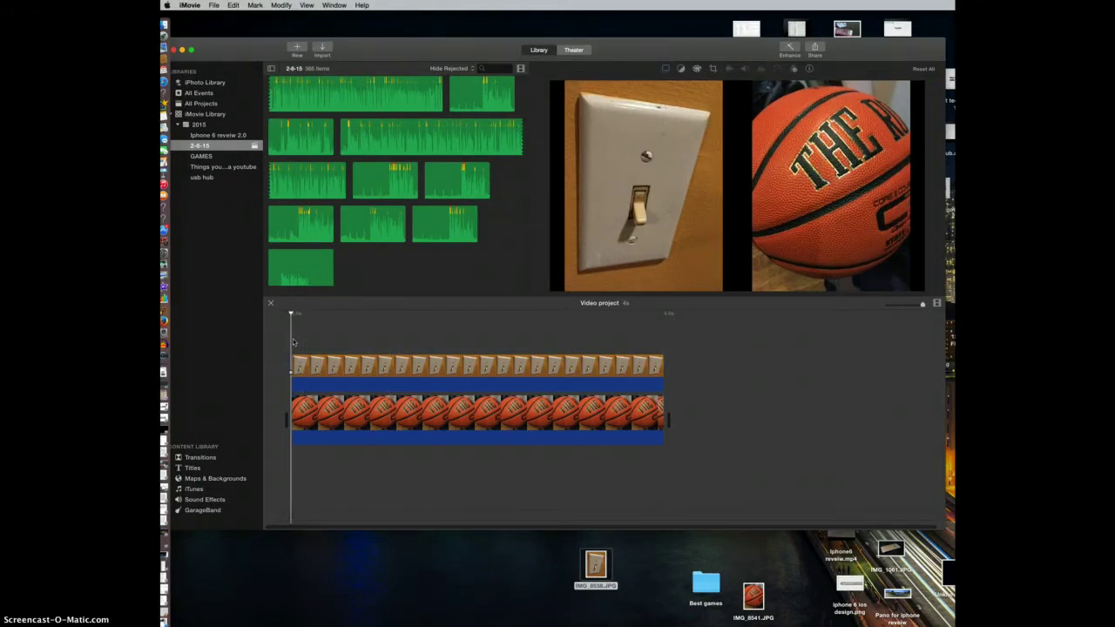
# Step: Move the YouTube subscribe button PNG to a clear spot on the desktop above IMG_8541.JPG, view it in Preview, and close it
pyautogui.moveTo(684, 258)
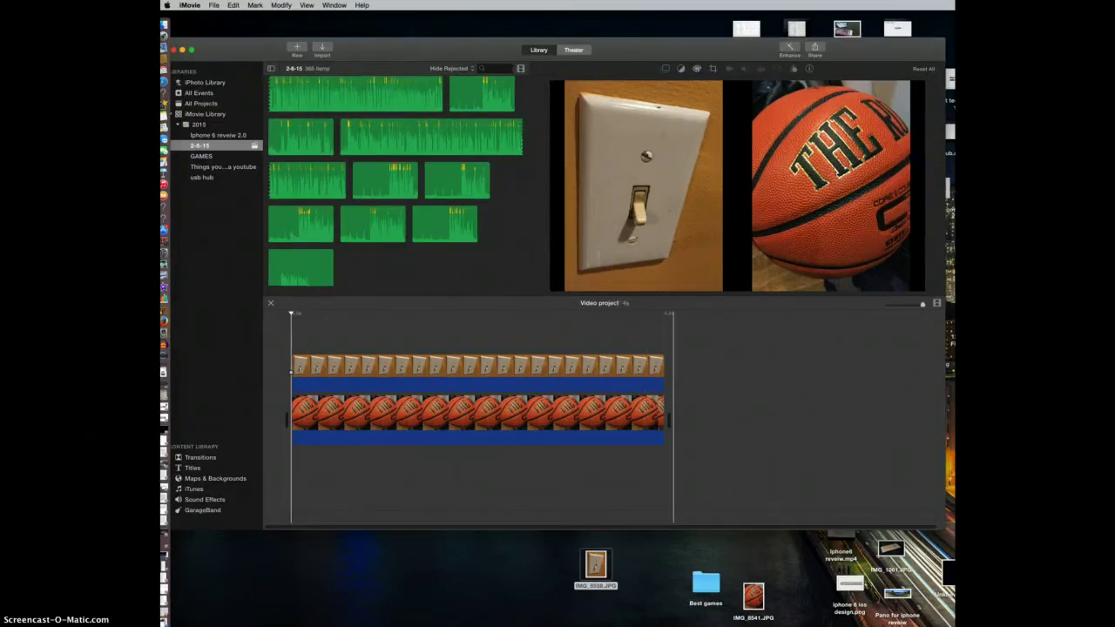
pyautogui.moveTo(952, 601); pyautogui.dragTo(798, 564)
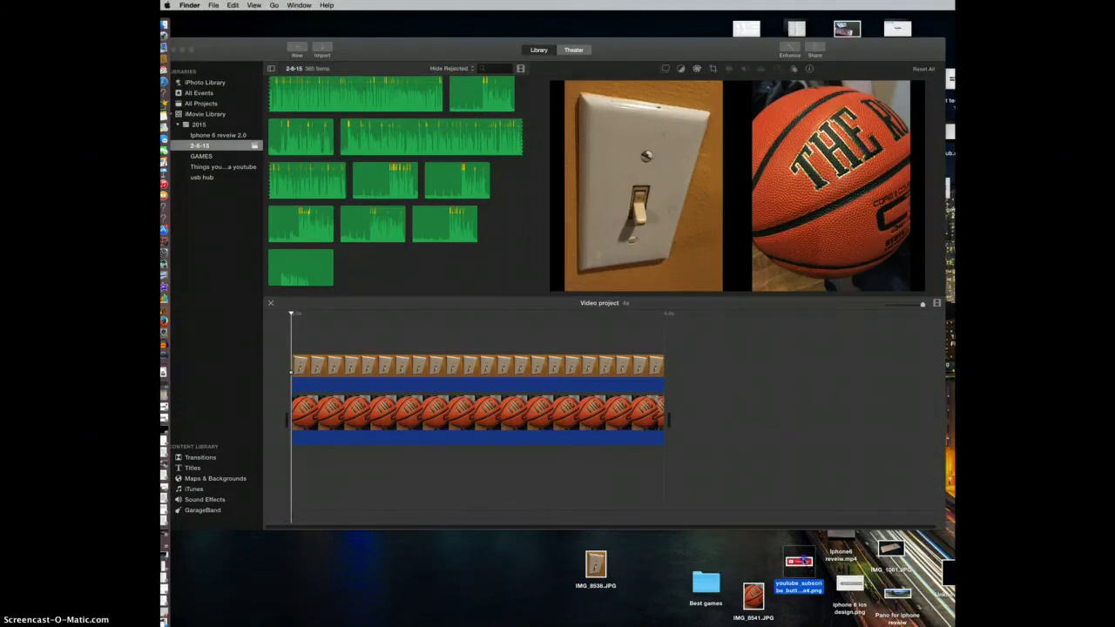
pyautogui.doubleClick(798, 575)
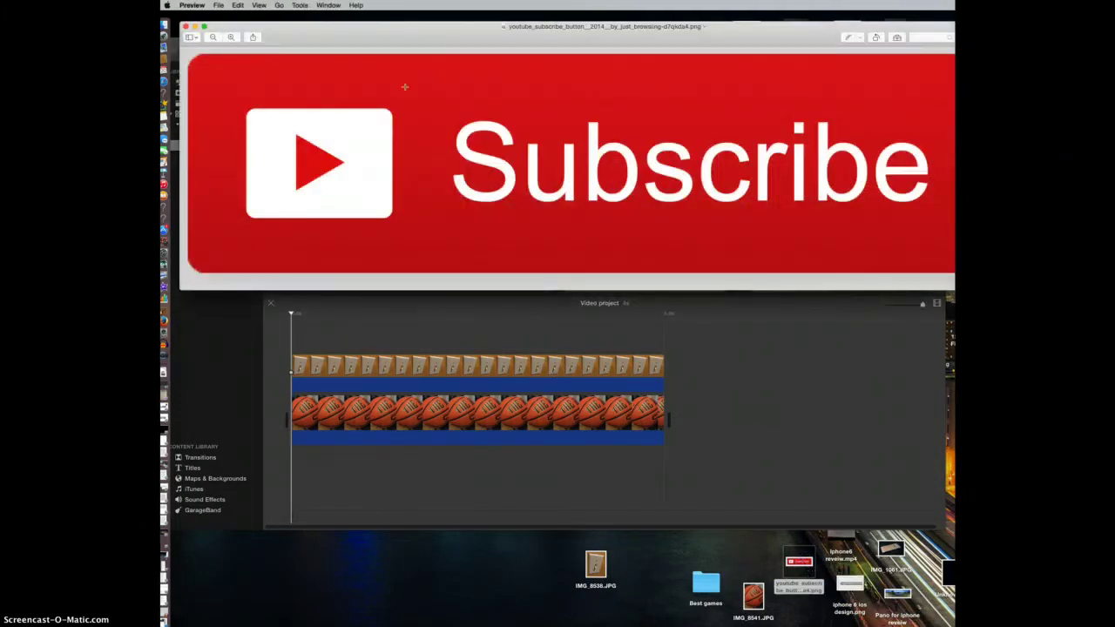
pyautogui.click(184, 27)
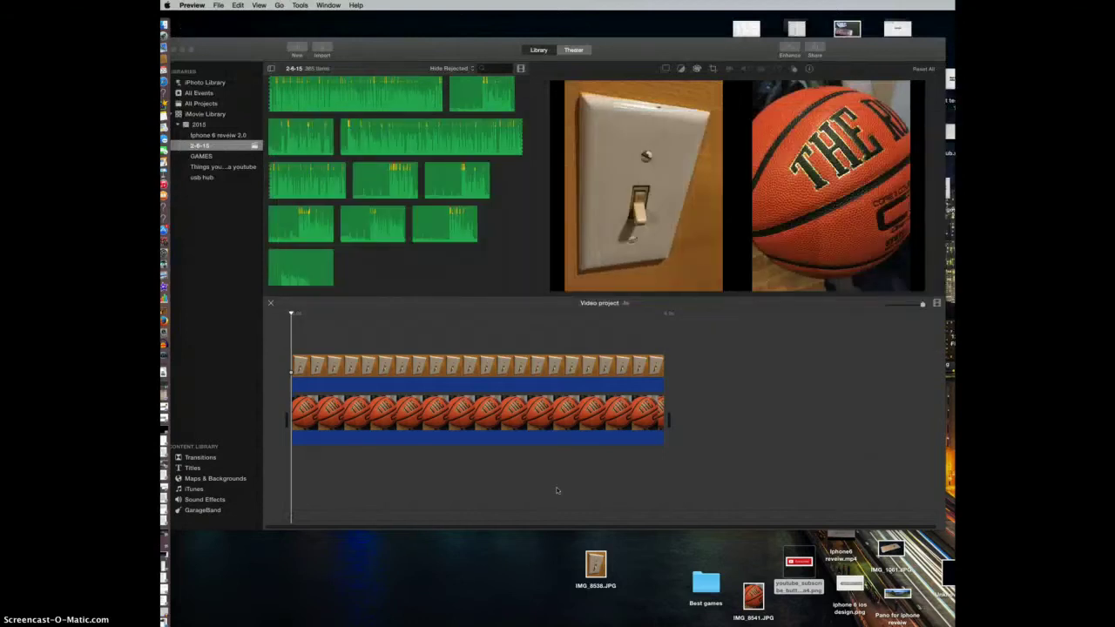
# Step: Delete the light-switch overlay in iMovie and place the subscribe button image above the basketball clip, aligned to its start
pyautogui.click(488, 364)
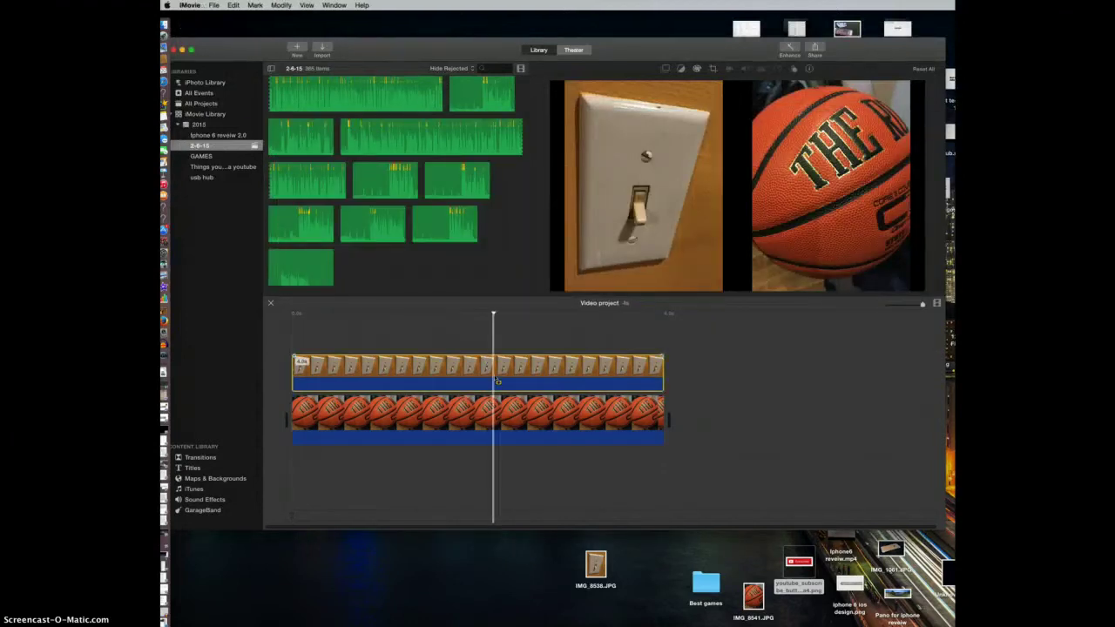
pyautogui.press('Delete')
pyautogui.moveTo(794, 559); pyautogui.dragTo(296, 369)
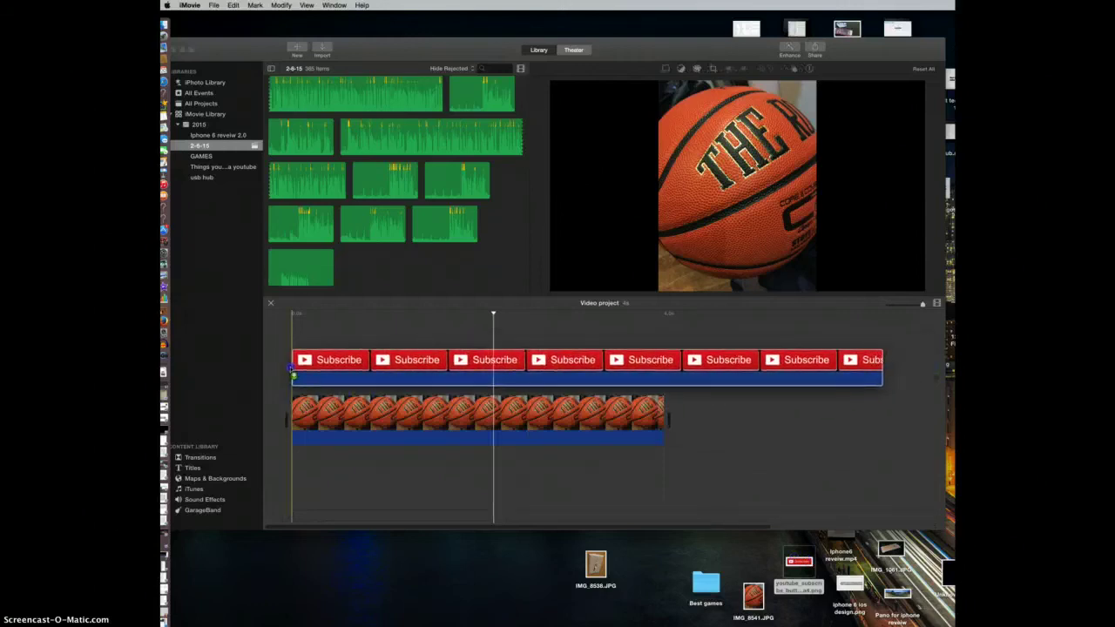
pyautogui.click(380, 374)
# Step: Change the Subscribe overlay to Green/Blue Screen and set its crop style to Fit
pyautogui.click(575, 85)
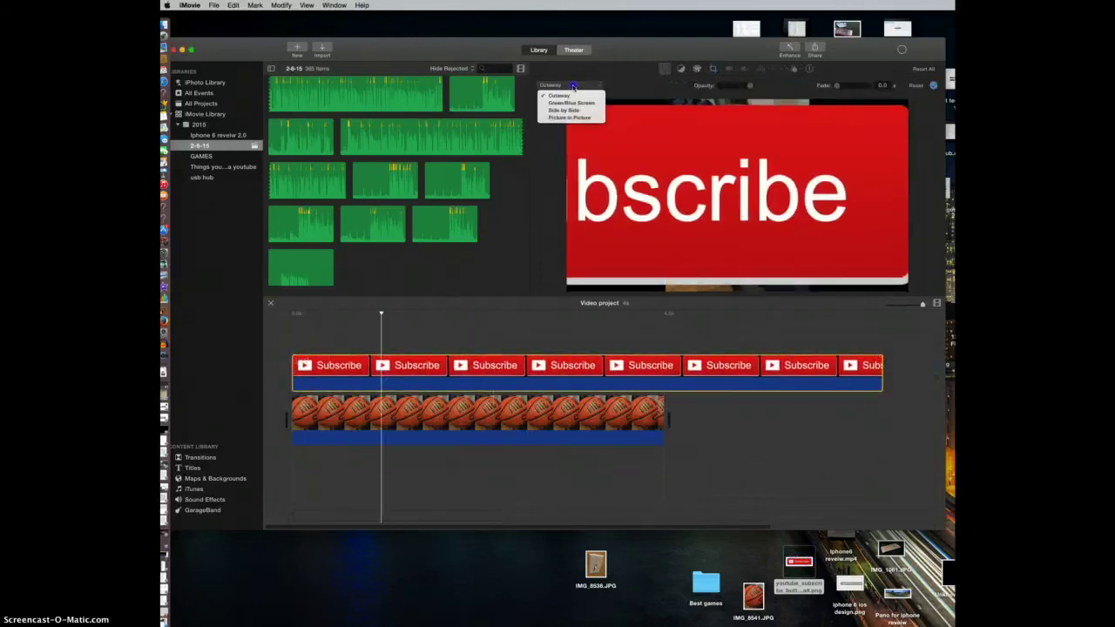
pyautogui.click(582, 103)
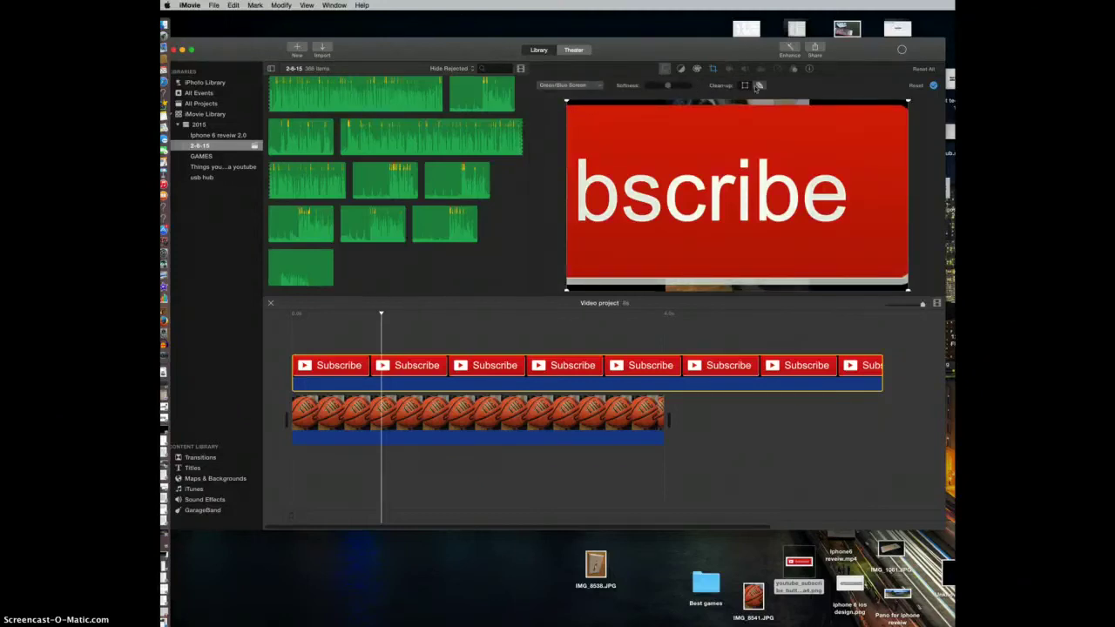
pyautogui.click(715, 68)
pyautogui.click(565, 87)
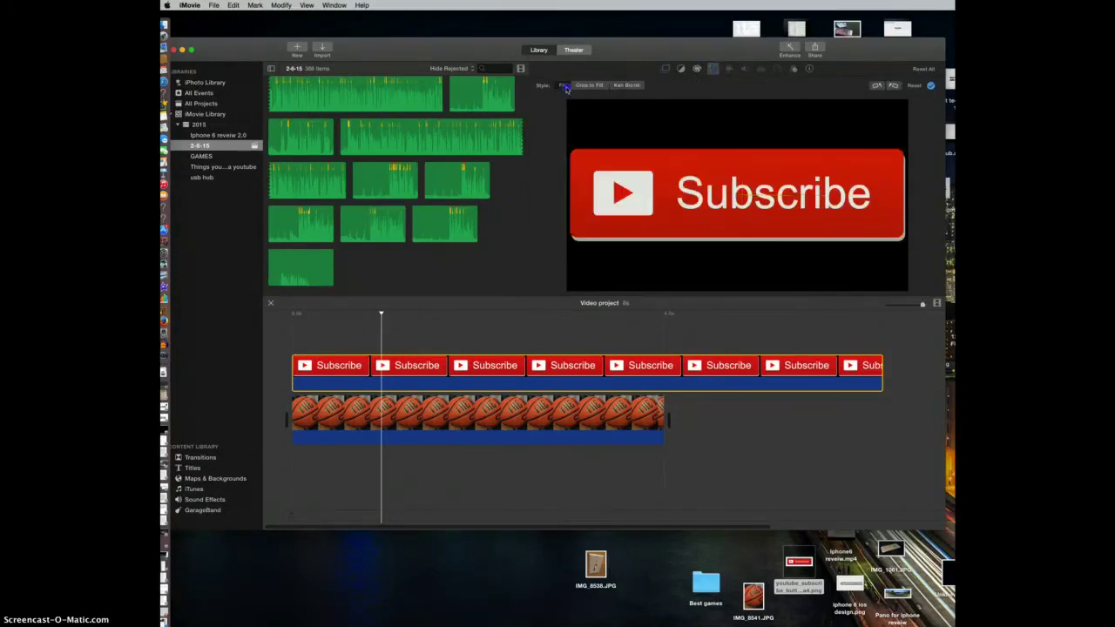
# Step: Try stretching the Subscribe overlay's frame by its corner in the Green/Blue Screen settings, and delete the overlay from the timeline
pyautogui.click(667, 68)
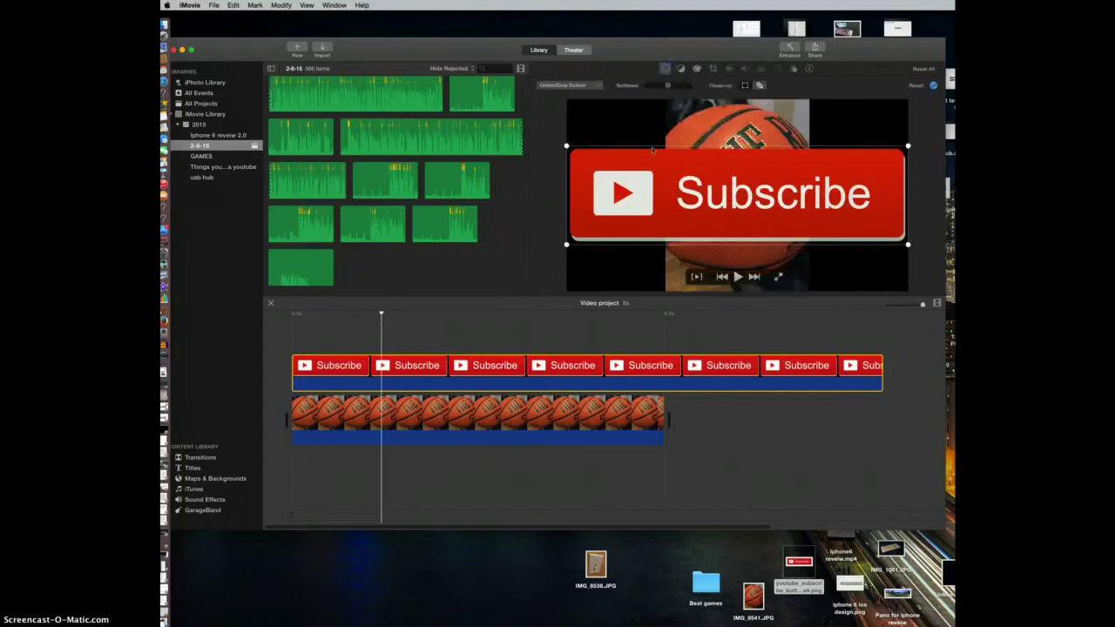
pyautogui.moveTo(907, 247); pyautogui.dragTo(909, 277)
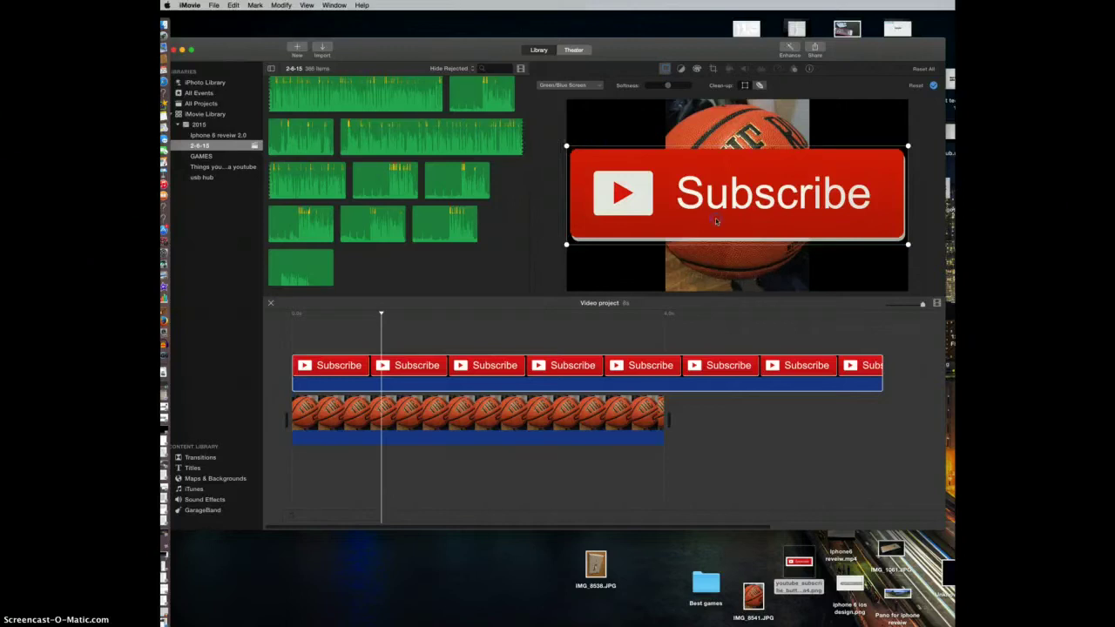
pyautogui.press('Delete')
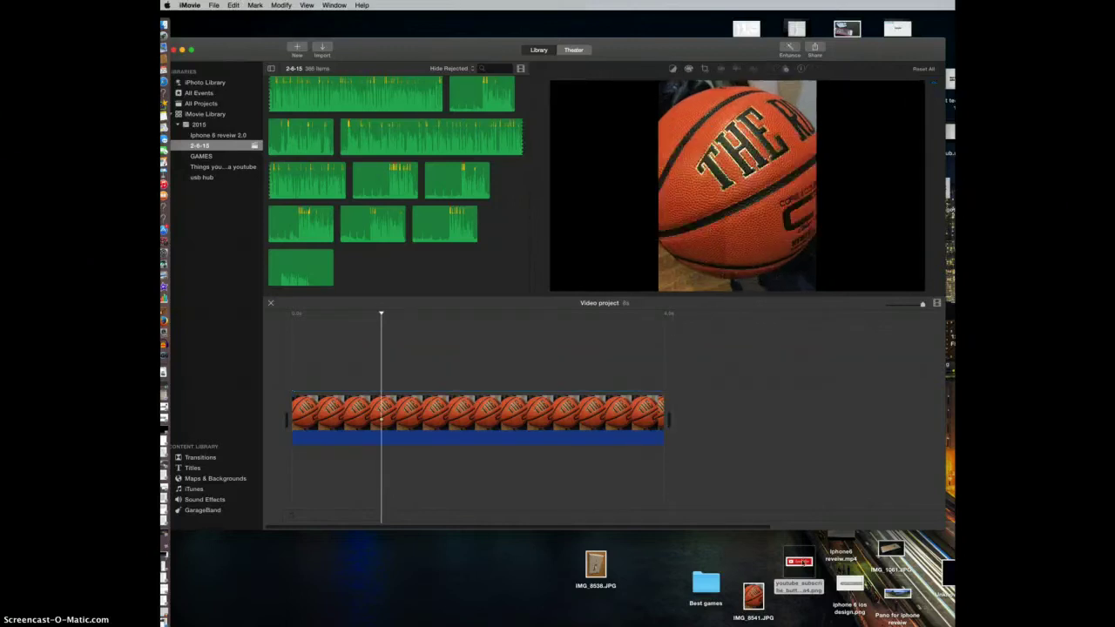
# Step: Place the YouTube subscribe button PNG from the desktop above the basketball clip in the timeline, aligned to the clip's start
pyautogui.click(806, 566)
pyautogui.click(757, 495)
pyautogui.moveTo(570, 414); pyautogui.dragTo(576, 414)
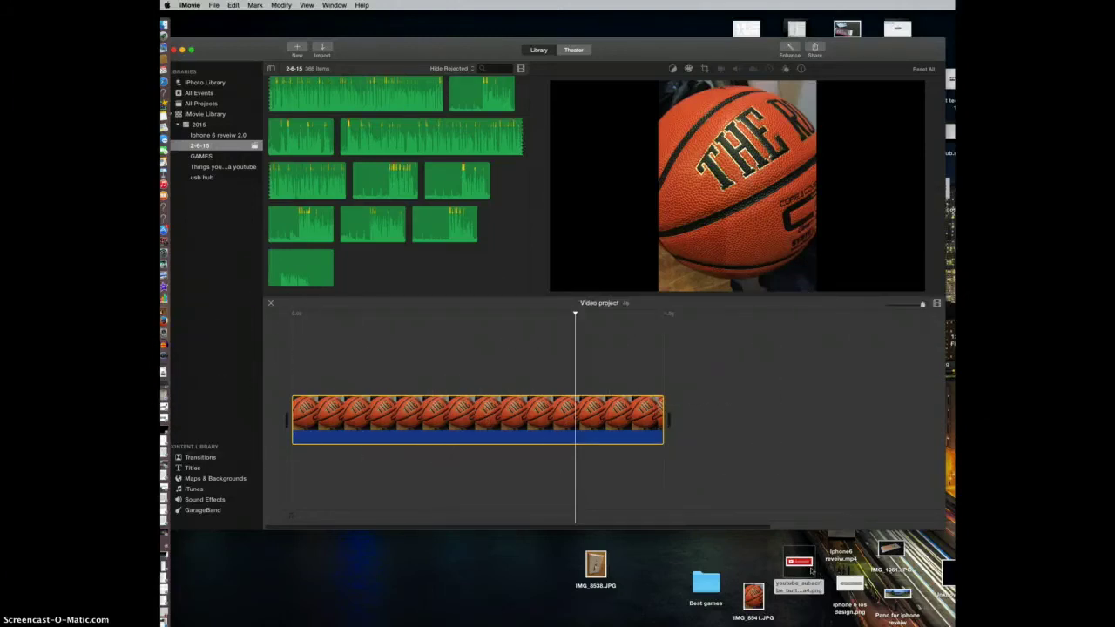
pyautogui.moveTo(805, 564)
pyautogui.mouseDown()
pyautogui.moveTo(769, 504)
pyautogui.moveTo(800, 566)
pyautogui.mouseUp()
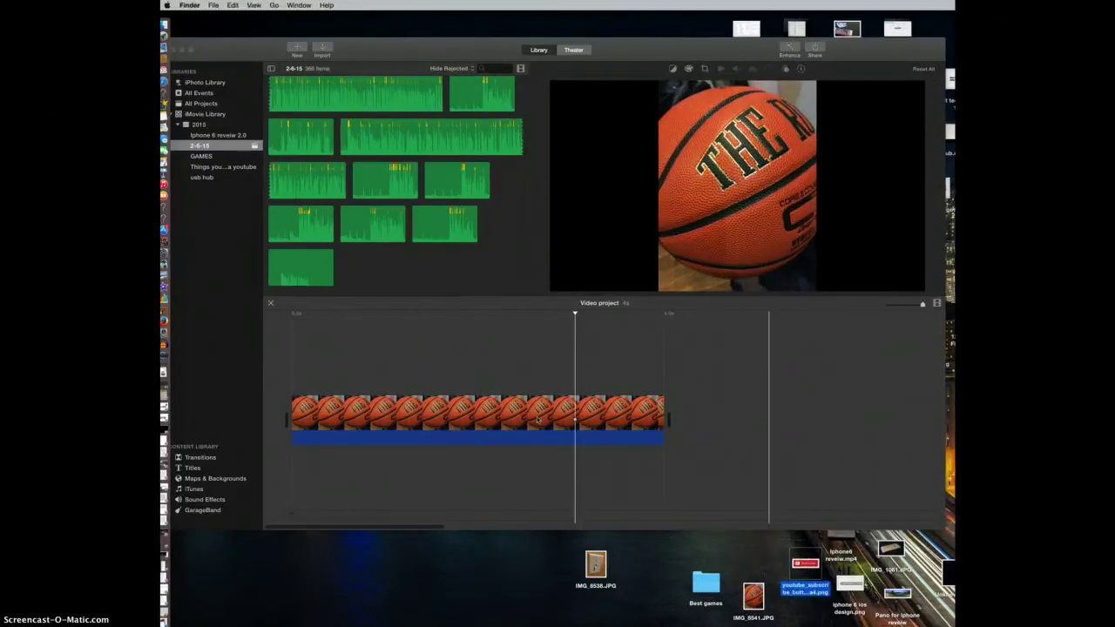
pyautogui.moveTo(806, 566)
pyautogui.mouseDown()
pyautogui.moveTo(783, 518)
pyautogui.moveTo(796, 571)
pyautogui.mouseUp()
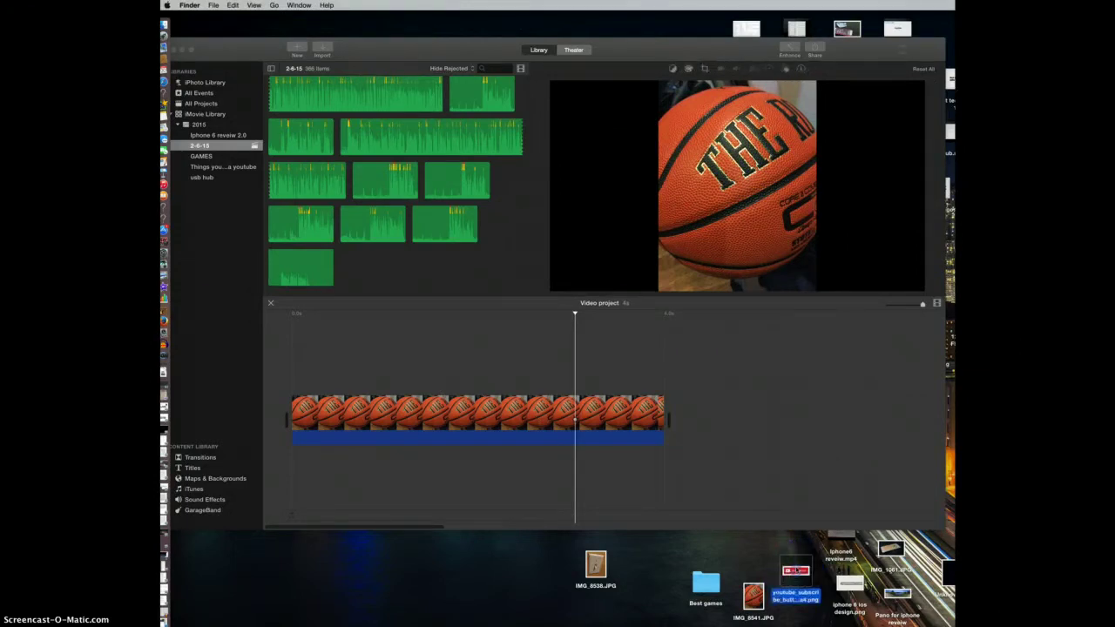
pyautogui.click(596, 404)
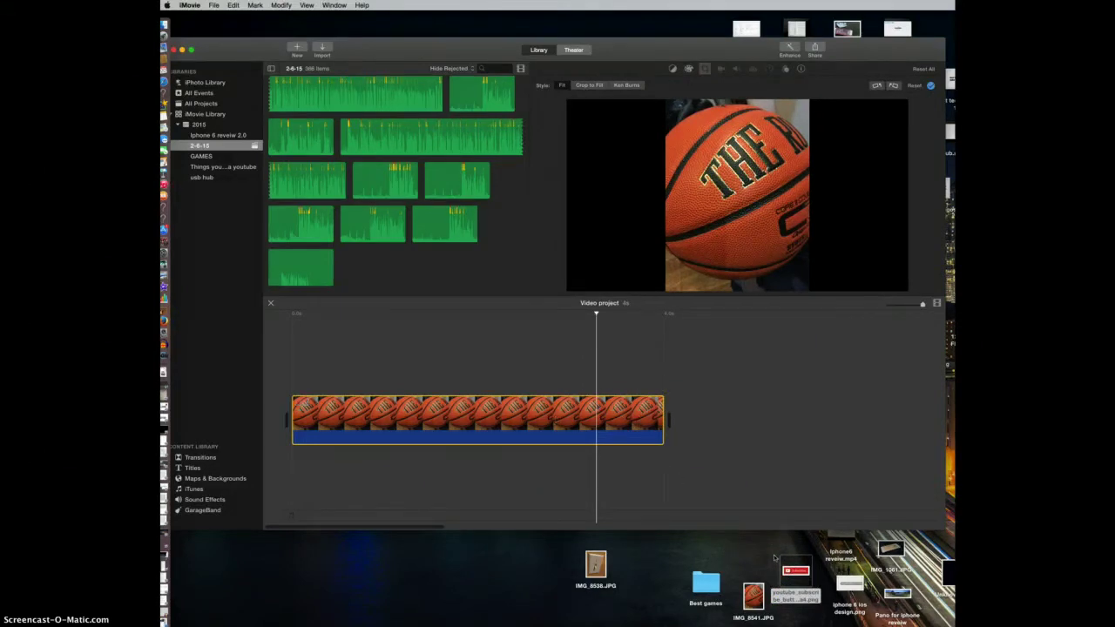
pyautogui.moveTo(795, 570); pyautogui.dragTo(294, 367)
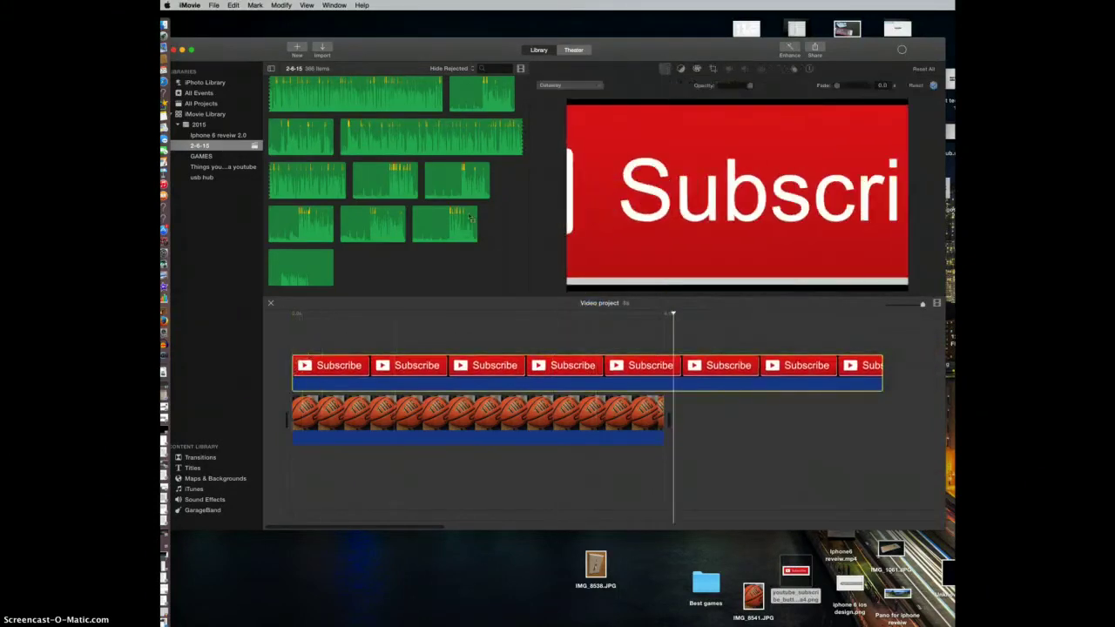
# Step: Change the Subscribe overlay to Green/Blue Screen, set its crop style to Fit, and return to its overlay settings
pyautogui.click(583, 87)
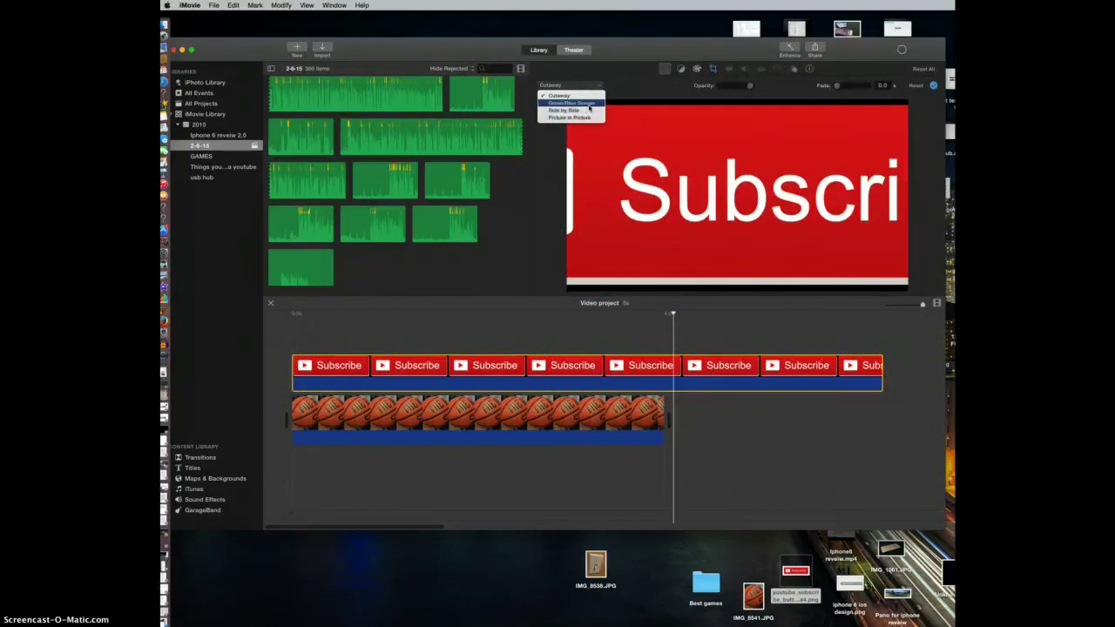
pyautogui.click(588, 104)
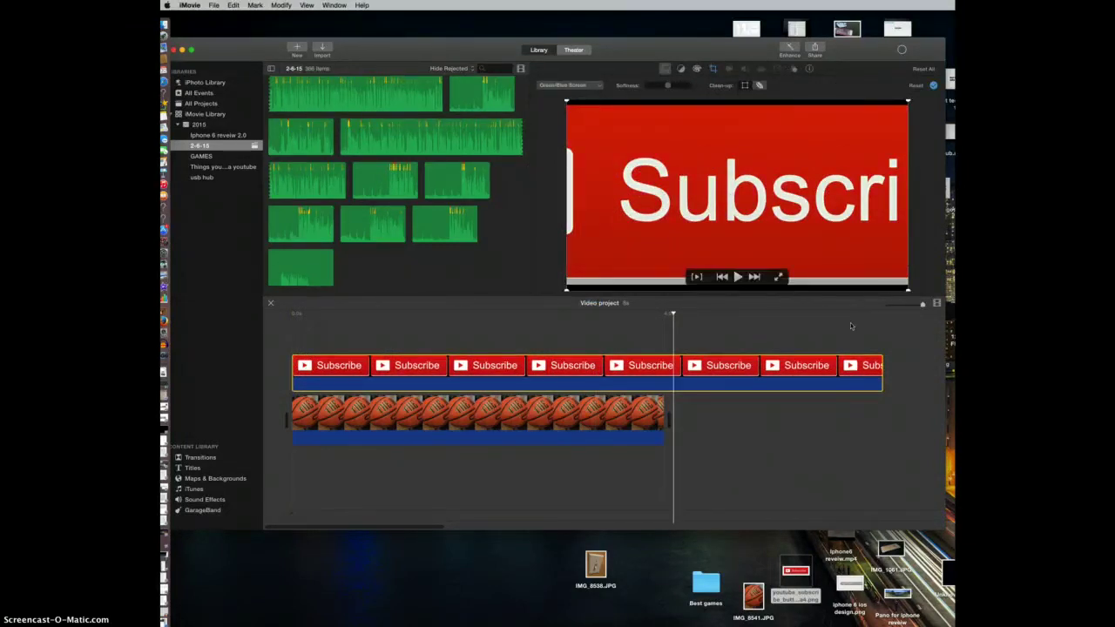
pyautogui.click(621, 424)
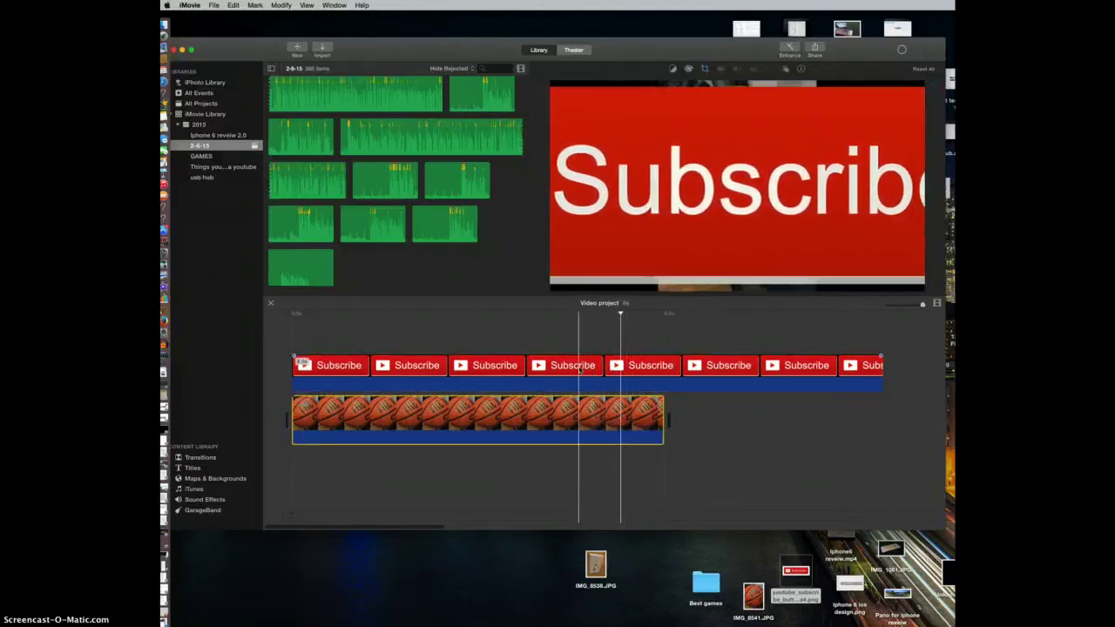
pyautogui.click(584, 365)
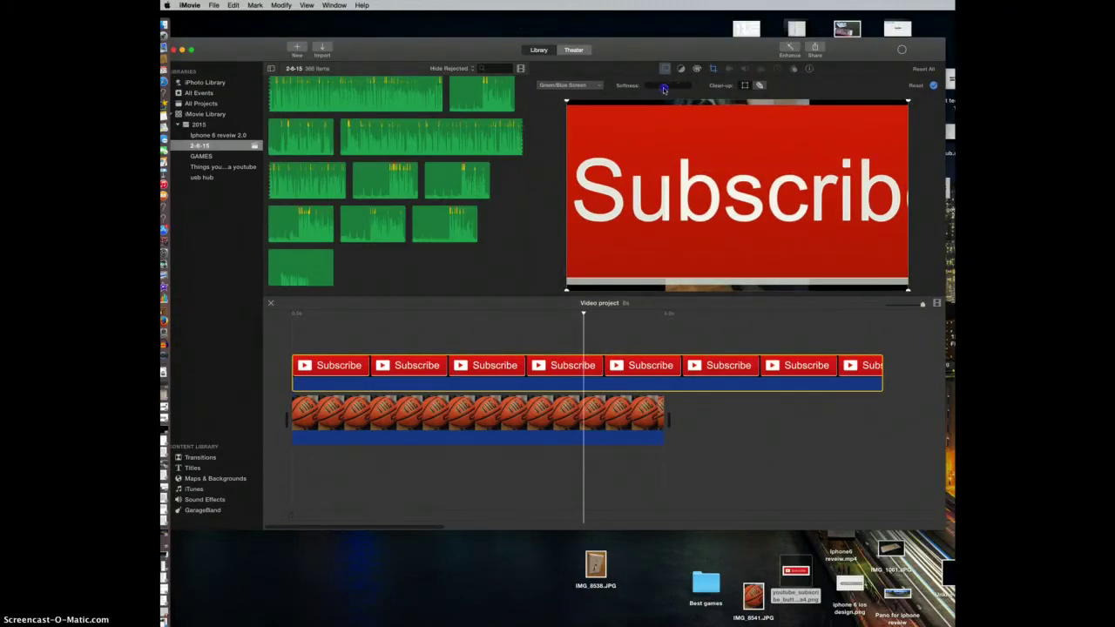
pyautogui.click(712, 70)
pyautogui.click(563, 85)
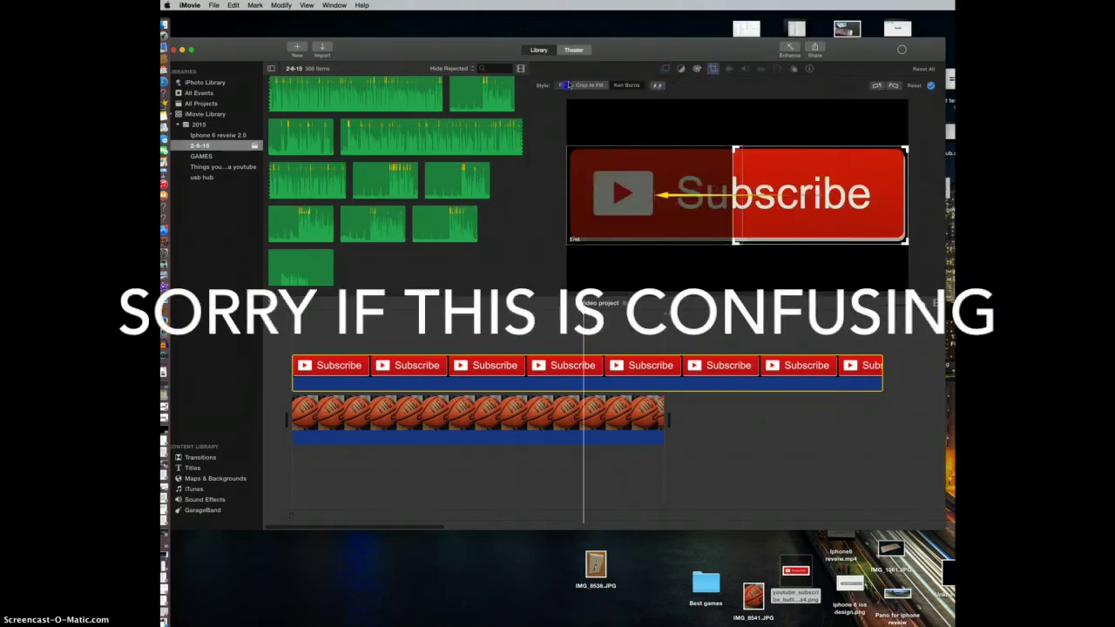
pyautogui.click(665, 70)
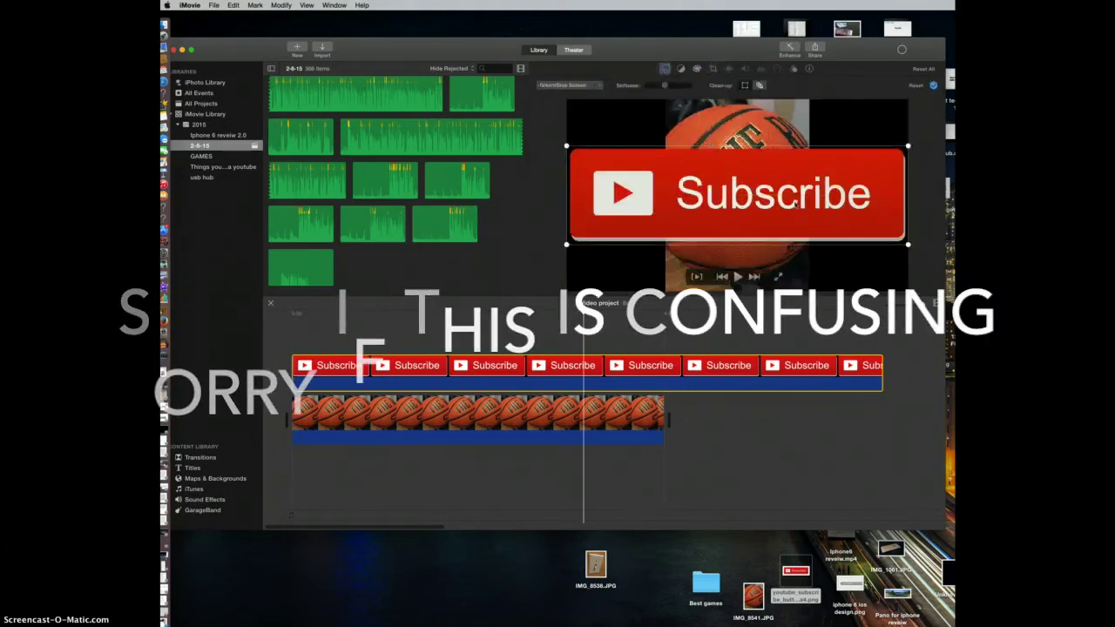
# Step: Try erasing the red area of the Subscribe overlay with the Green/Blue Screen clean-up eraser, and undo the clean-up
pyautogui.click(759, 87)
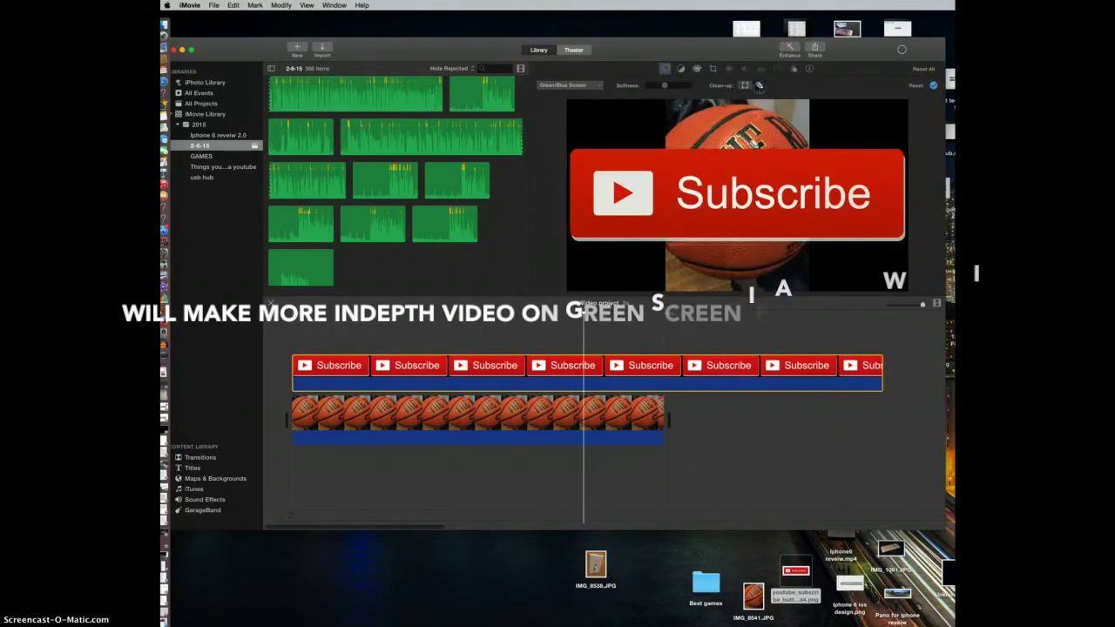
pyautogui.click(889, 211)
pyautogui.moveTo(883, 225)
pyautogui.mouseDown()
pyautogui.moveTo(852, 254)
pyautogui.moveTo(822, 231)
pyautogui.moveTo(856, 201)
pyautogui.mouseUp()
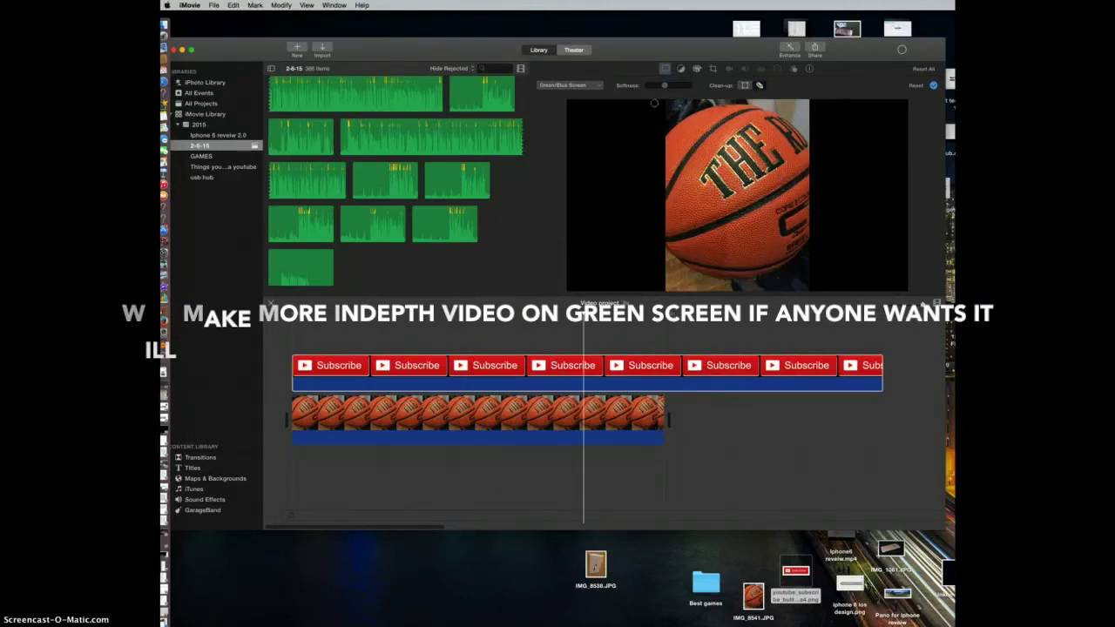
pyautogui.click(233, 5)
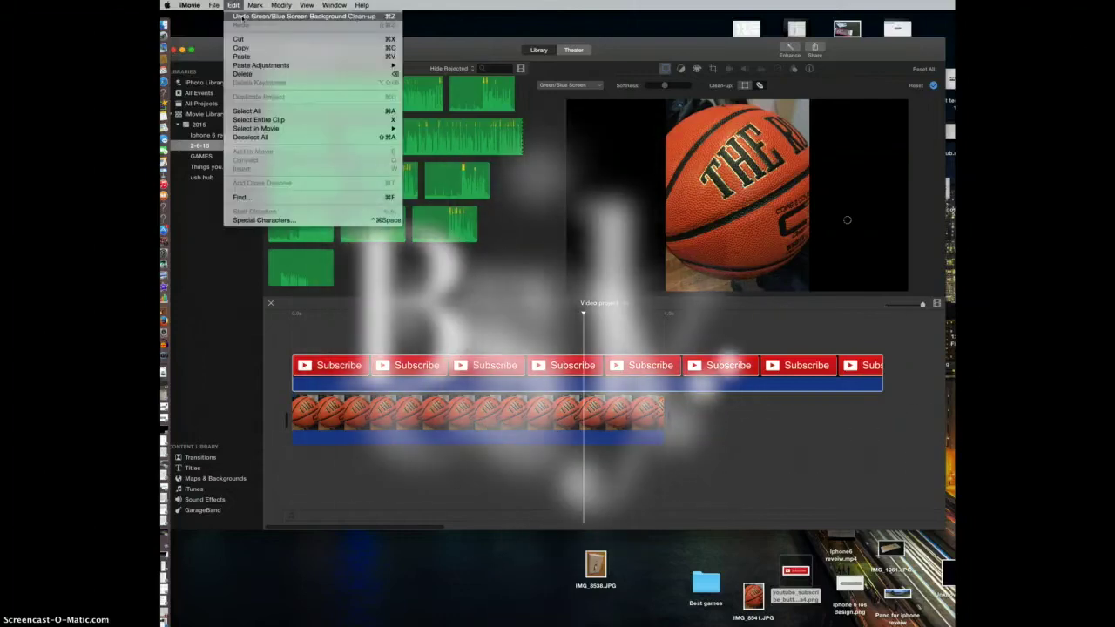
pyautogui.click(243, 14)
pyautogui.click(233, 5)
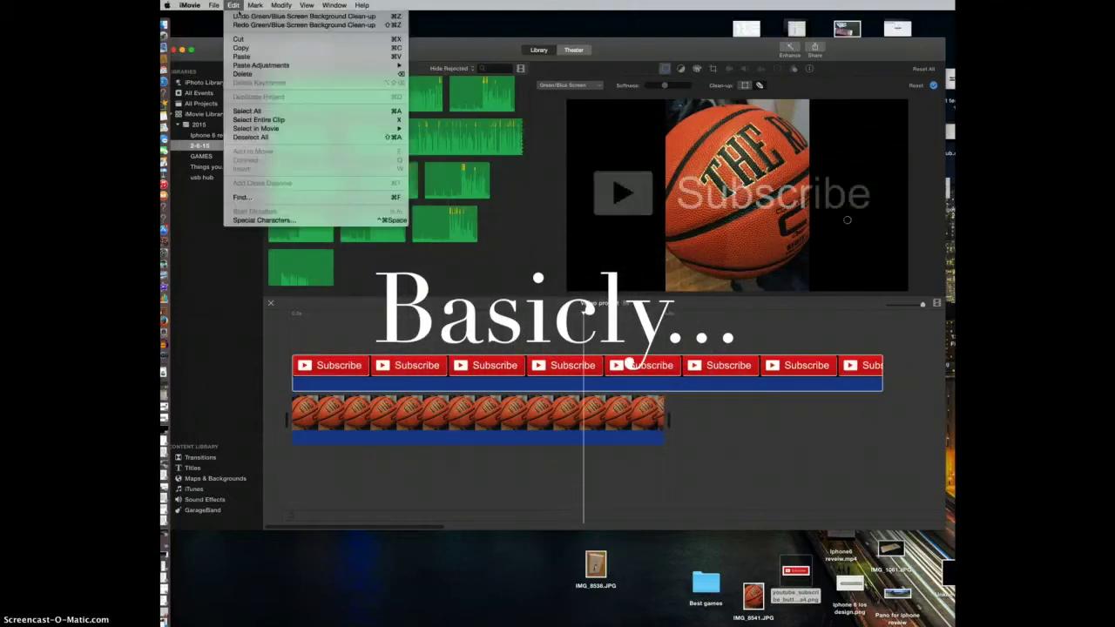
pyautogui.click(245, 15)
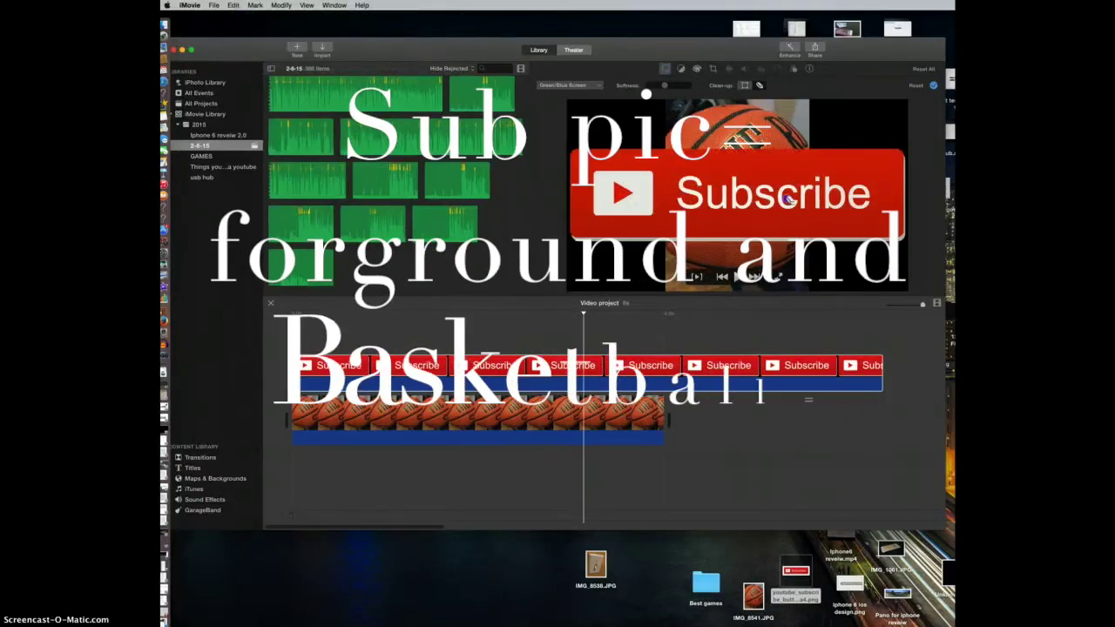
# Step: Demonstrate the clean-up eraser again on the middle of the Subscribe overlay, undoing each erasure
pyautogui.click(784, 208)
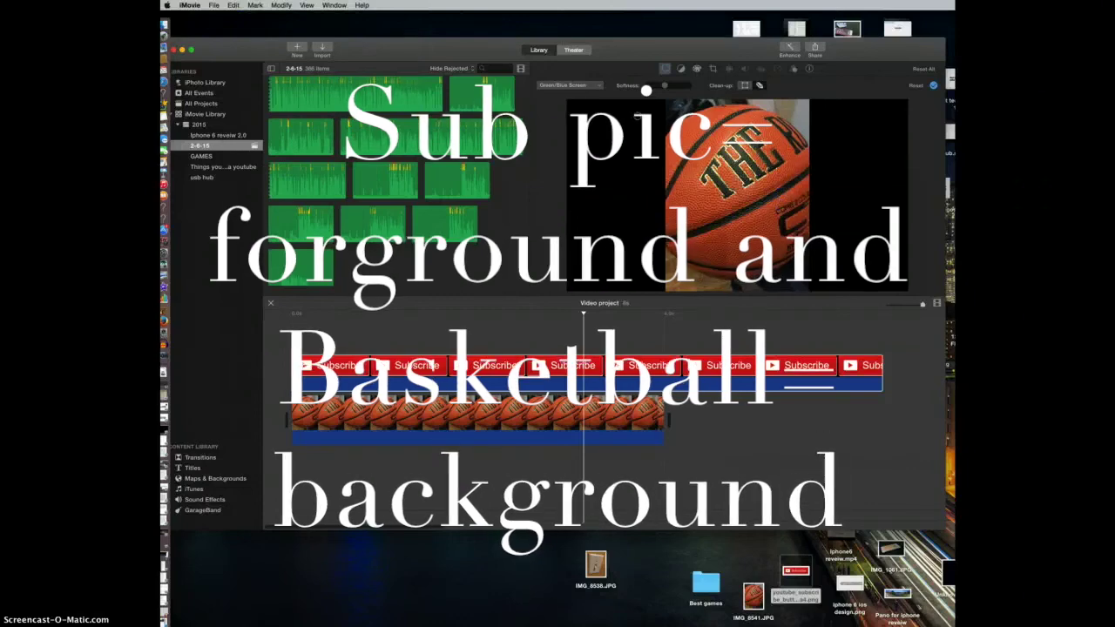
pyautogui.click(233, 5)
pyautogui.click(239, 19)
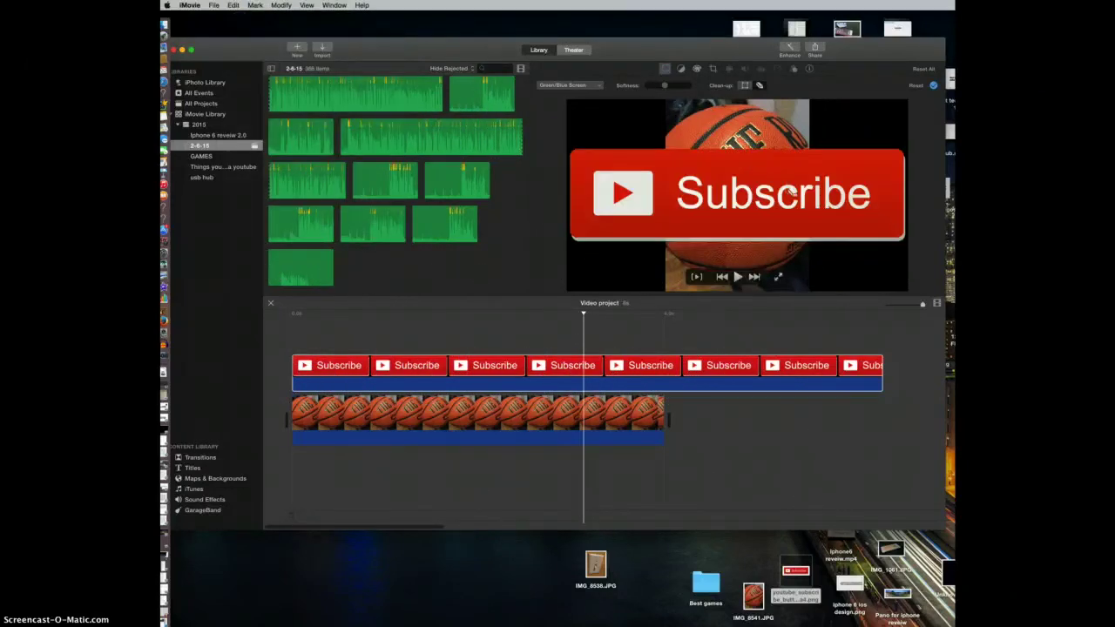
pyautogui.click(232, 5)
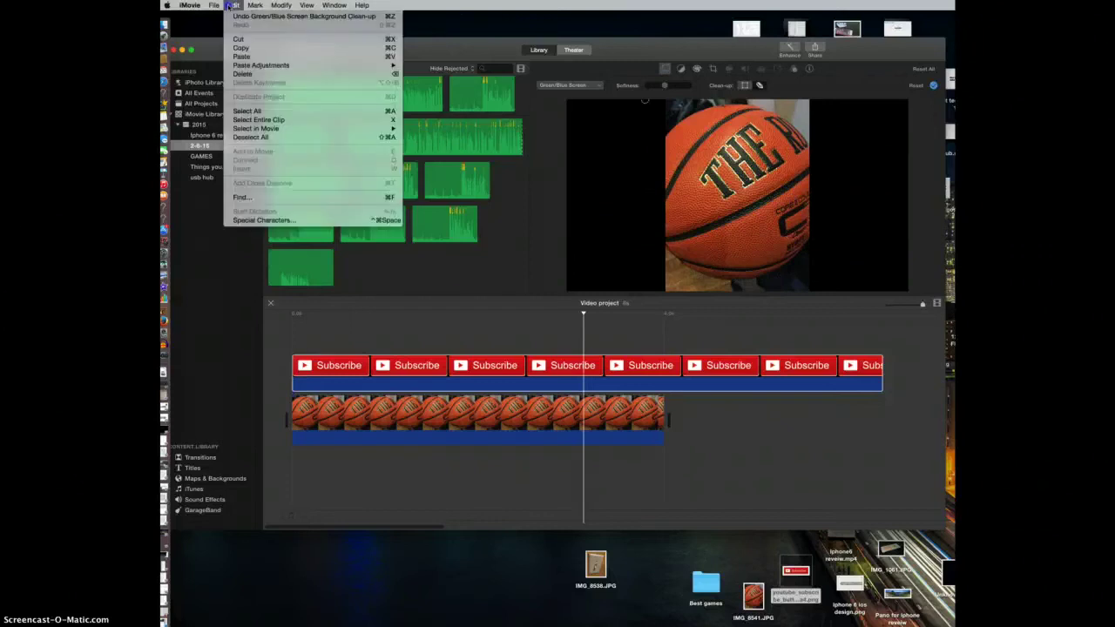
pyautogui.click(252, 18)
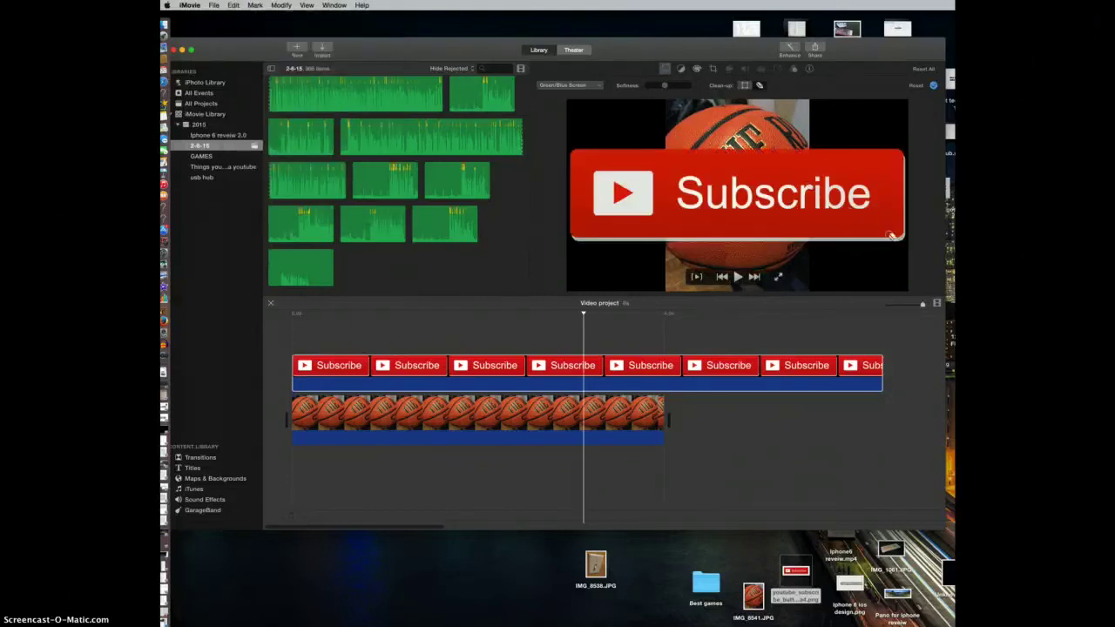
# Step: Clean up the Subscribe overlay's pale edge, crop its lower-right corner up close to the upper-left corner, and preview the result over the basketball
pyautogui.click(899, 241)
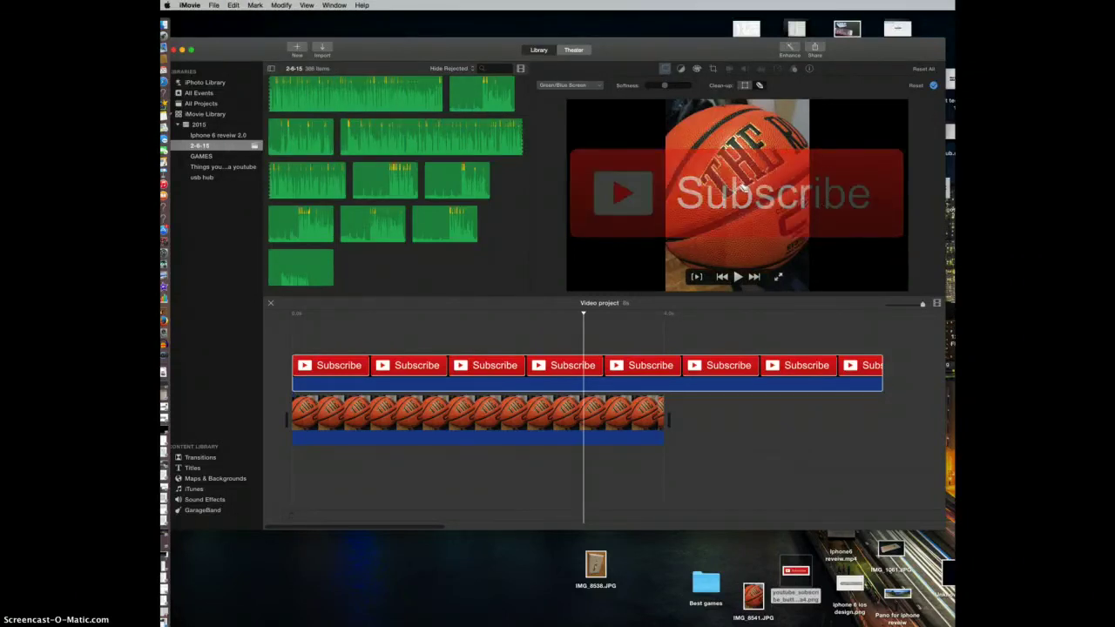
pyautogui.click(747, 86)
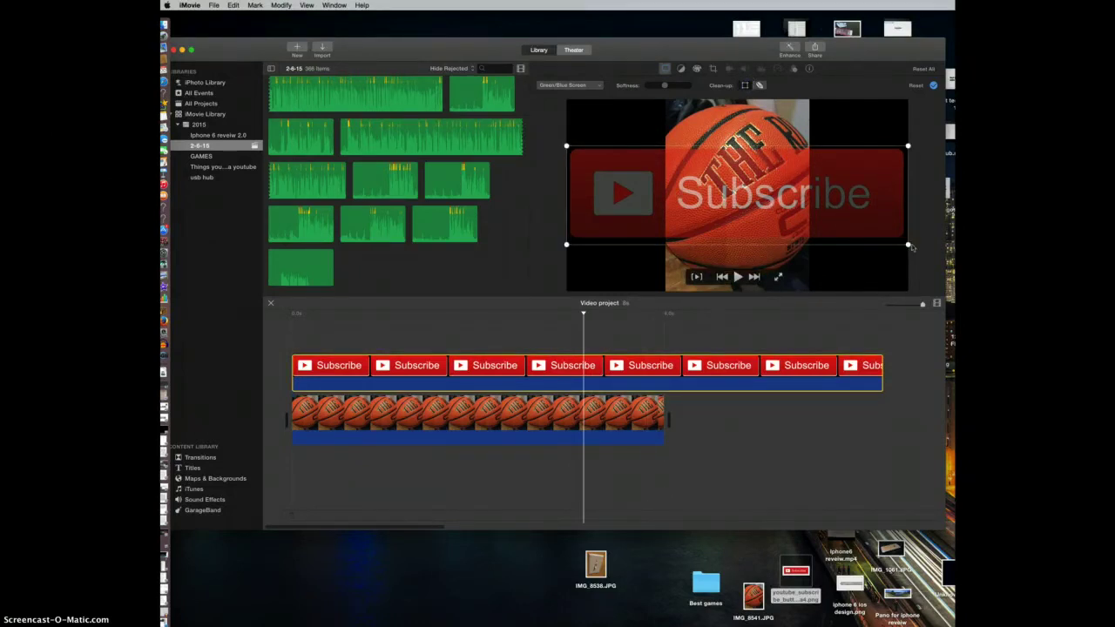
pyautogui.moveTo(908, 246); pyautogui.dragTo(592, 161)
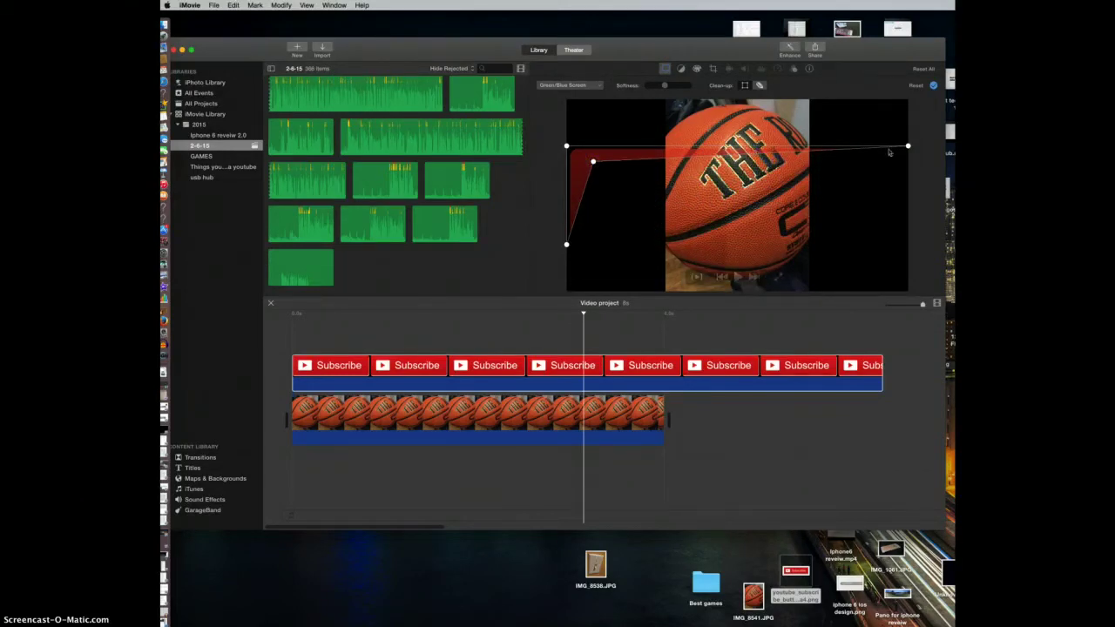
pyautogui.moveTo(908, 146); pyautogui.dragTo(922, 167)
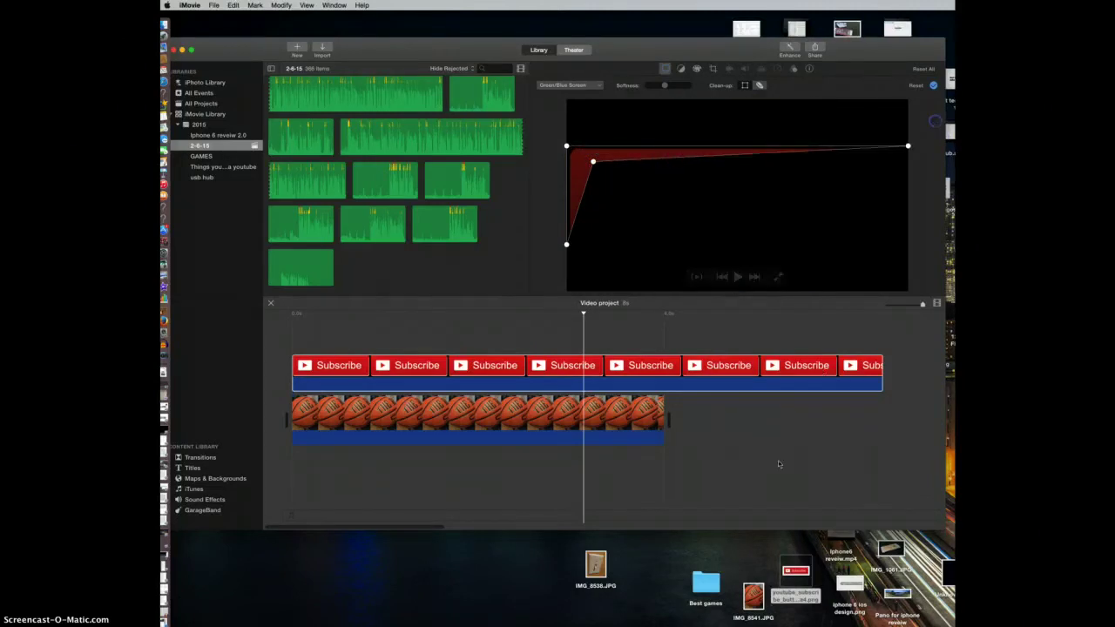
pyautogui.click(758, 470)
pyautogui.press('space')
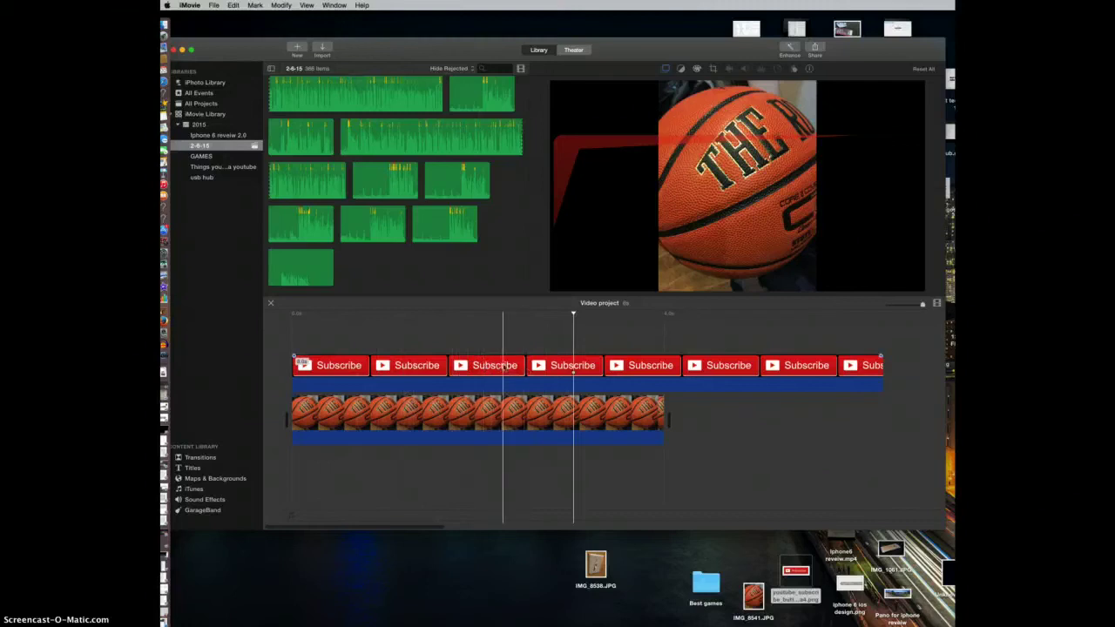
pyautogui.moveTo(623, 135)
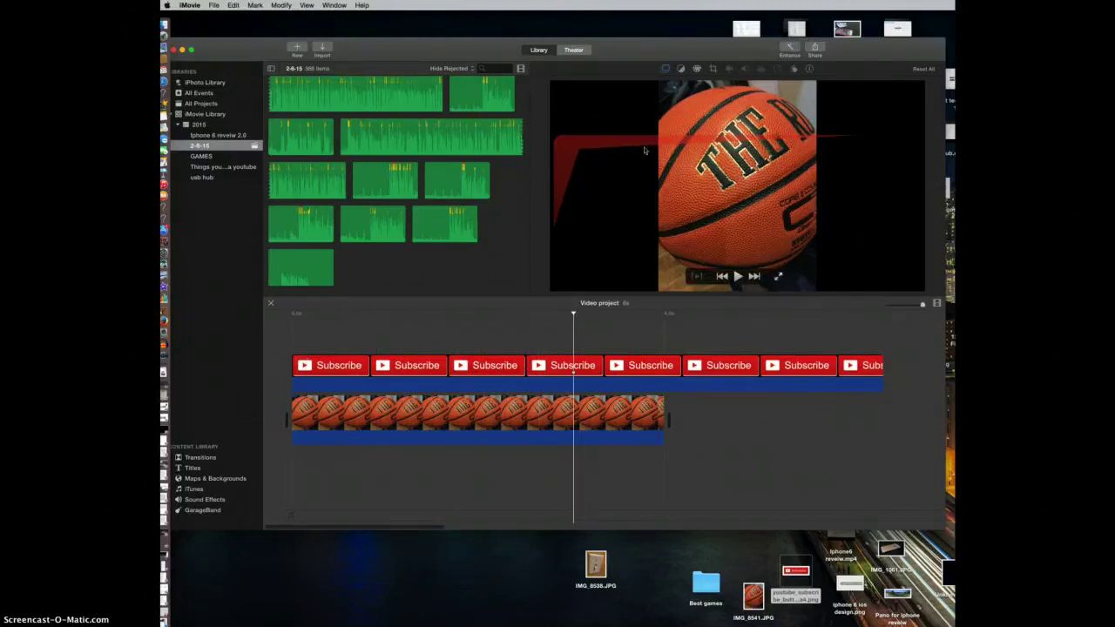
# Step: Delete the Subscribe overlay and the basketball clip from the timeline
pyautogui.click(614, 367)
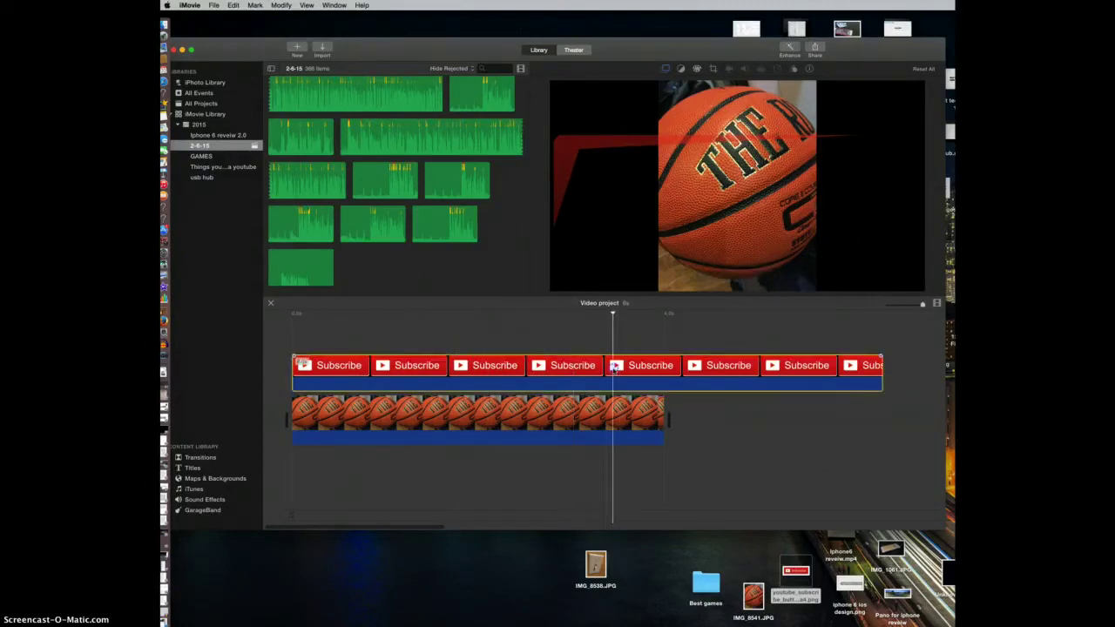
pyautogui.press('Delete')
pyautogui.click(594, 407)
pyautogui.press('Delete')
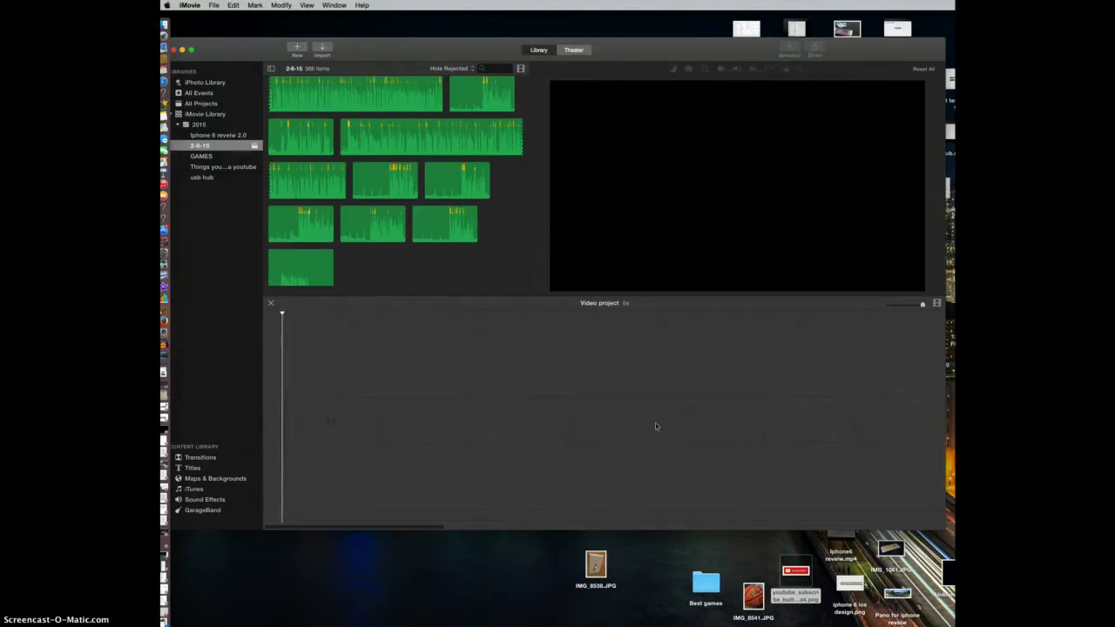
# Step: Add IMG_8541.JPG to the timeline, layer IMG_8538.JPG above it, and review the available overlay styles without changing Cutaway
pyautogui.moveTo(843, 579); pyautogui.dragTo(784, 475)
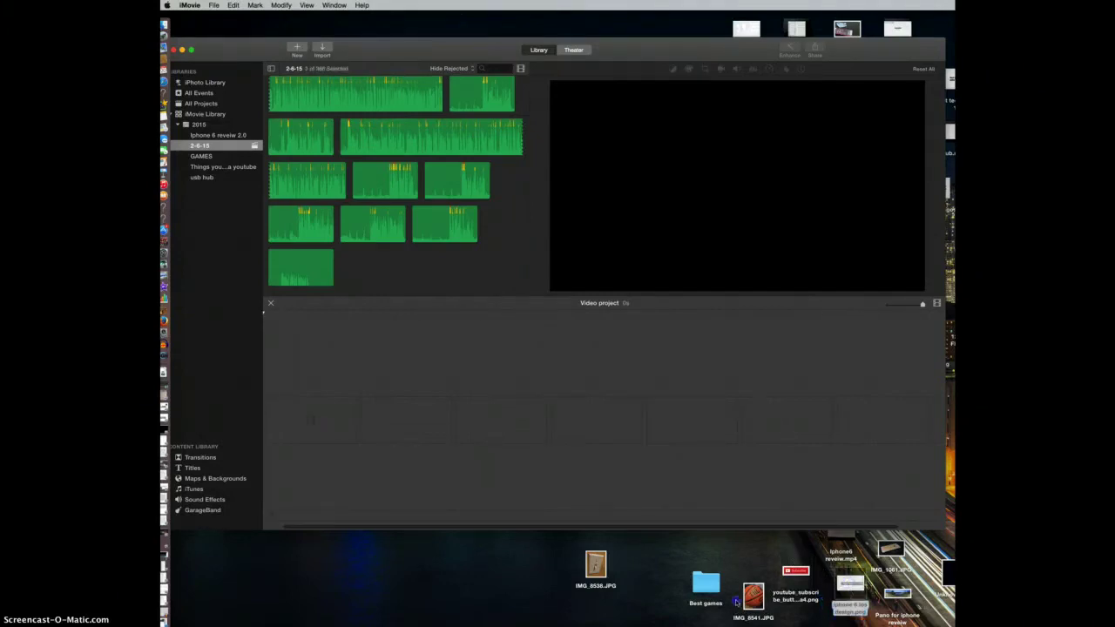
pyautogui.moveTo(738, 599); pyautogui.dragTo(656, 452)
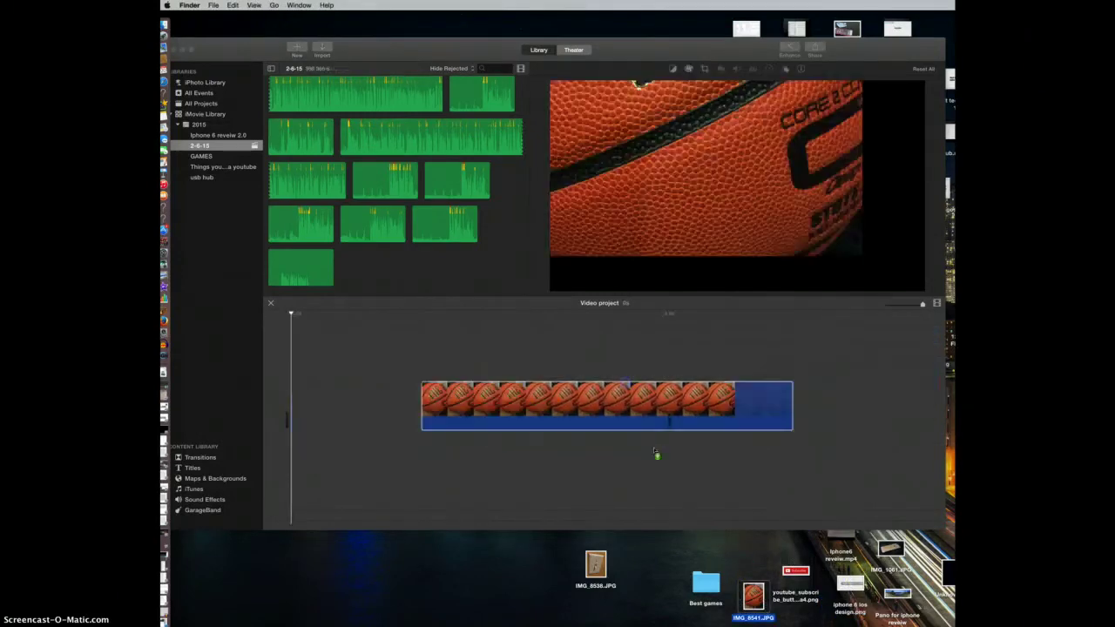
pyautogui.moveTo(596, 564); pyautogui.dragTo(447, 343)
pyautogui.click(562, 87)
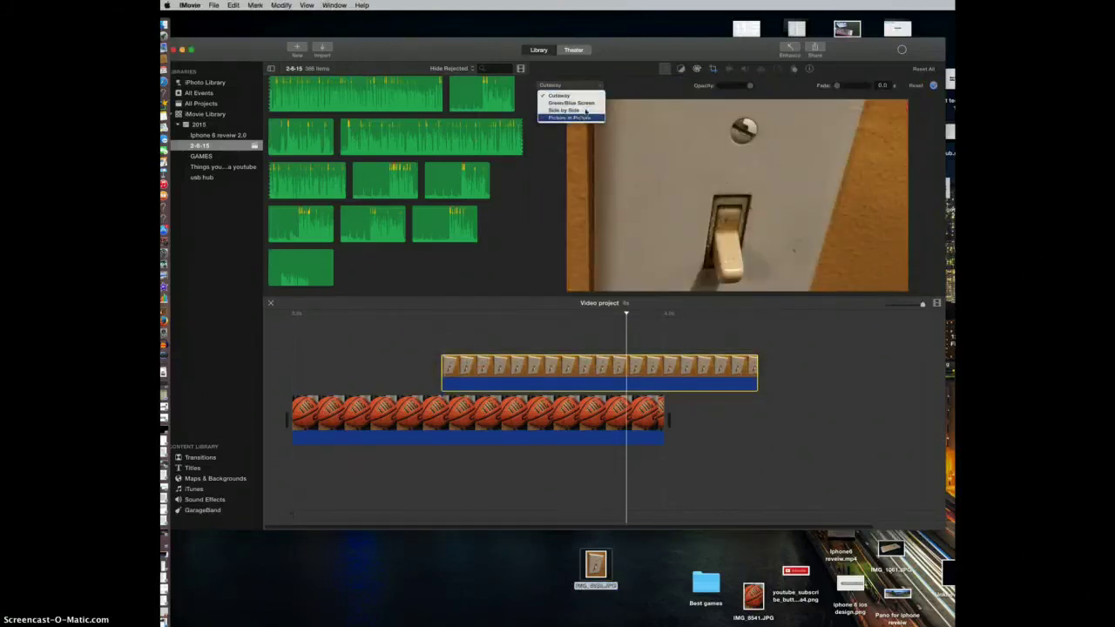
pyautogui.click(686, 346)
# Step: Delete the light-switch overlay and the basketball photo to empty the timeline
pyautogui.click(683, 363)
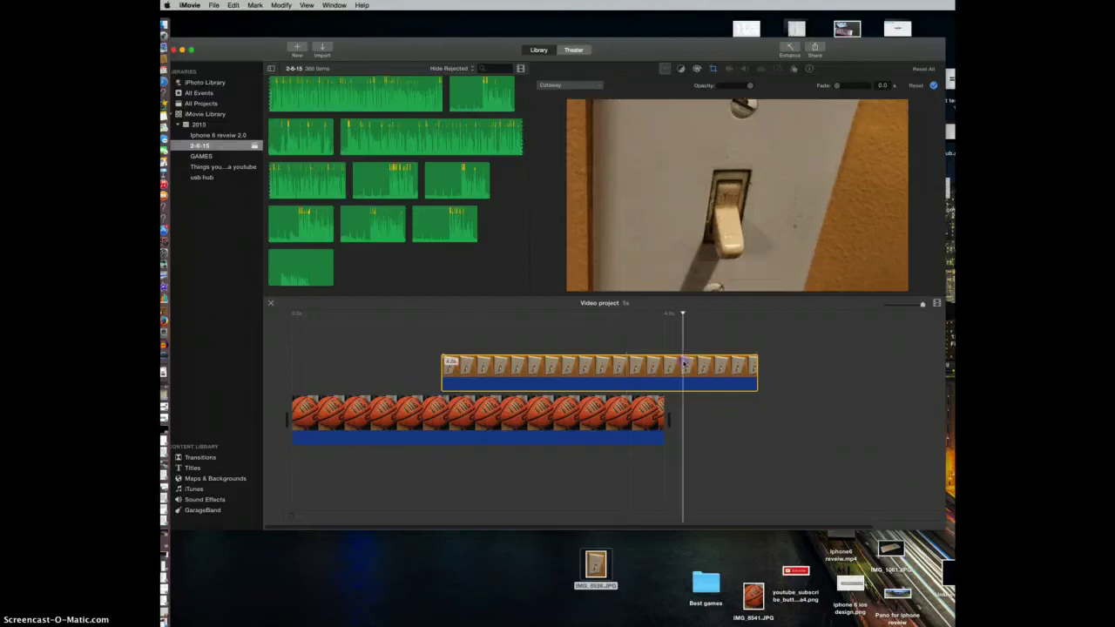
pyautogui.press('Delete')
pyautogui.click(603, 411)
pyautogui.press('Delete')
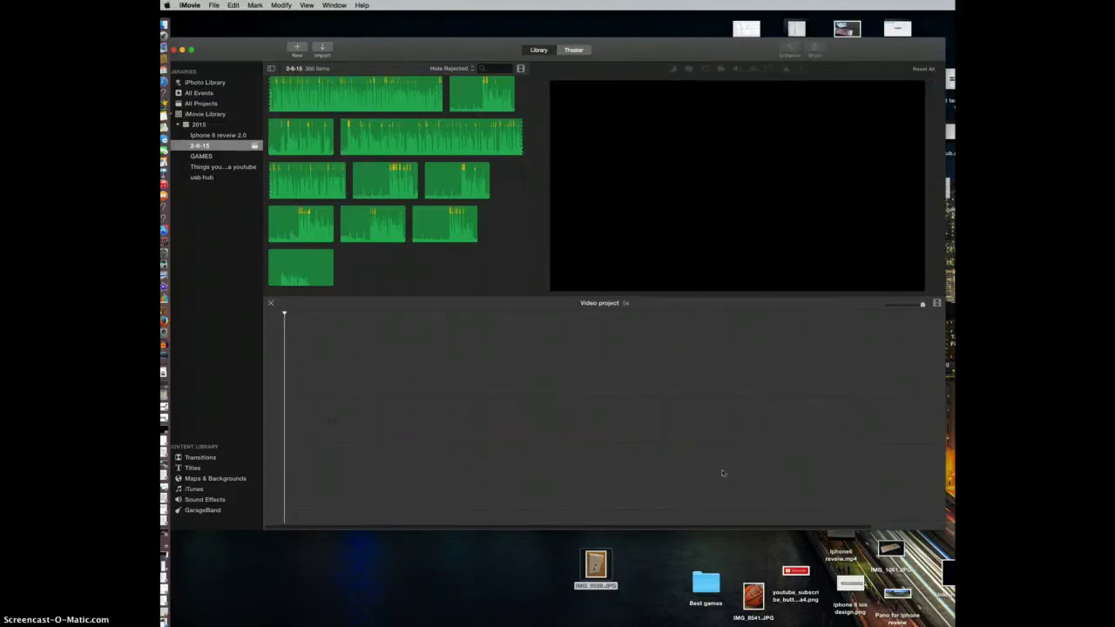
# Step: Find footage of the phone in the Iphone 6 reveiw 2.0 event and add that clip to the empty timeline
pyautogui.scroll(10, 432, 205)
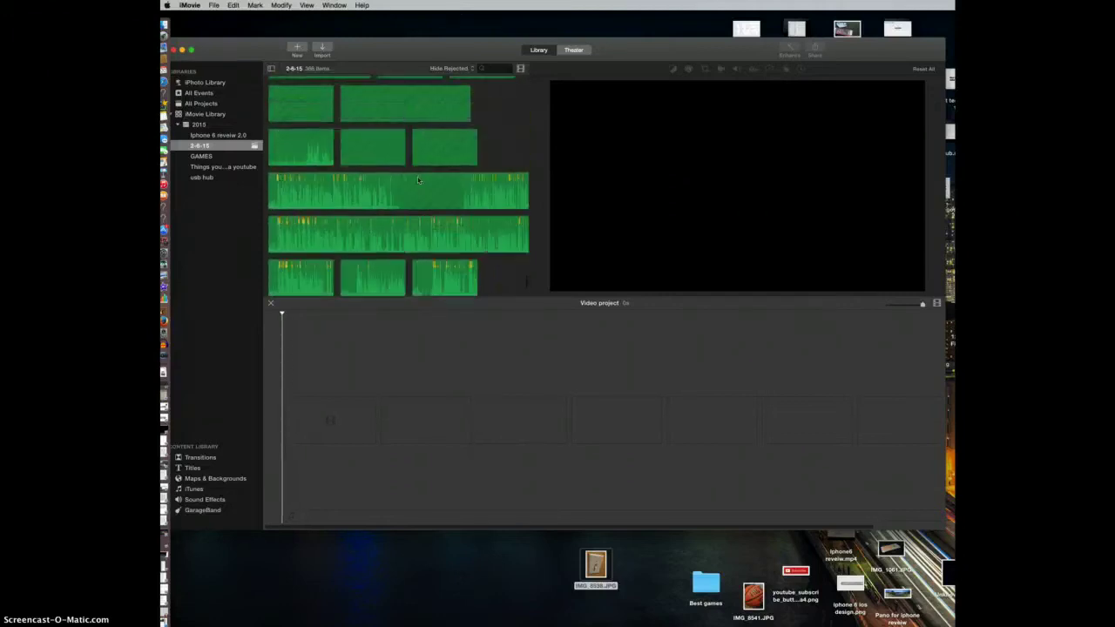
pyautogui.scroll(5, 417, 180)
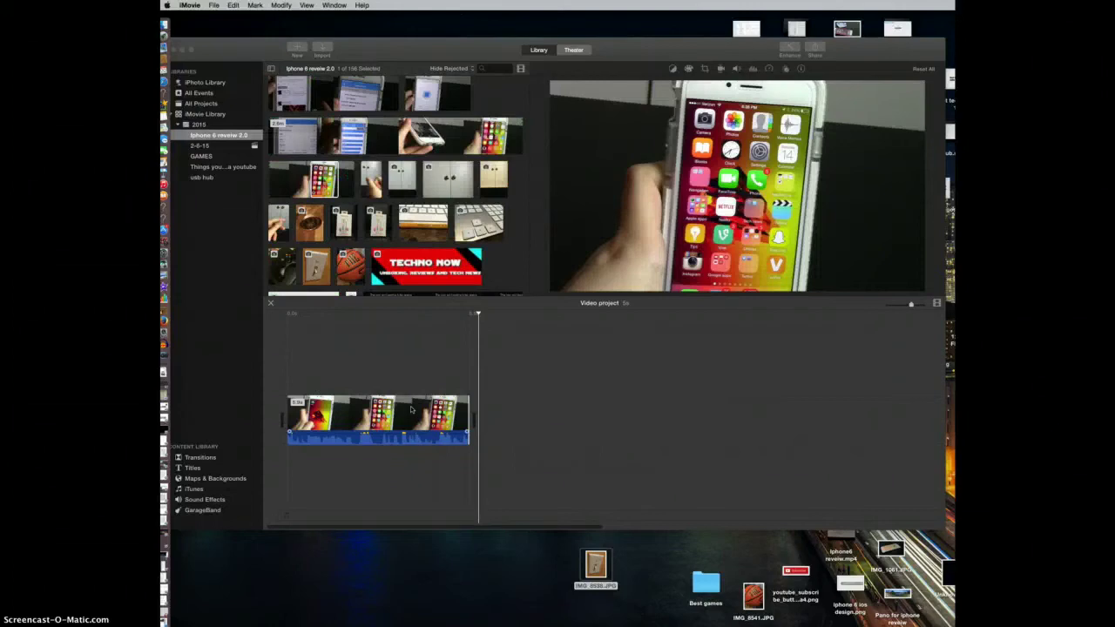
# Step: Play back the phone clip from its start in the timeline
pyautogui.click(346, 365)
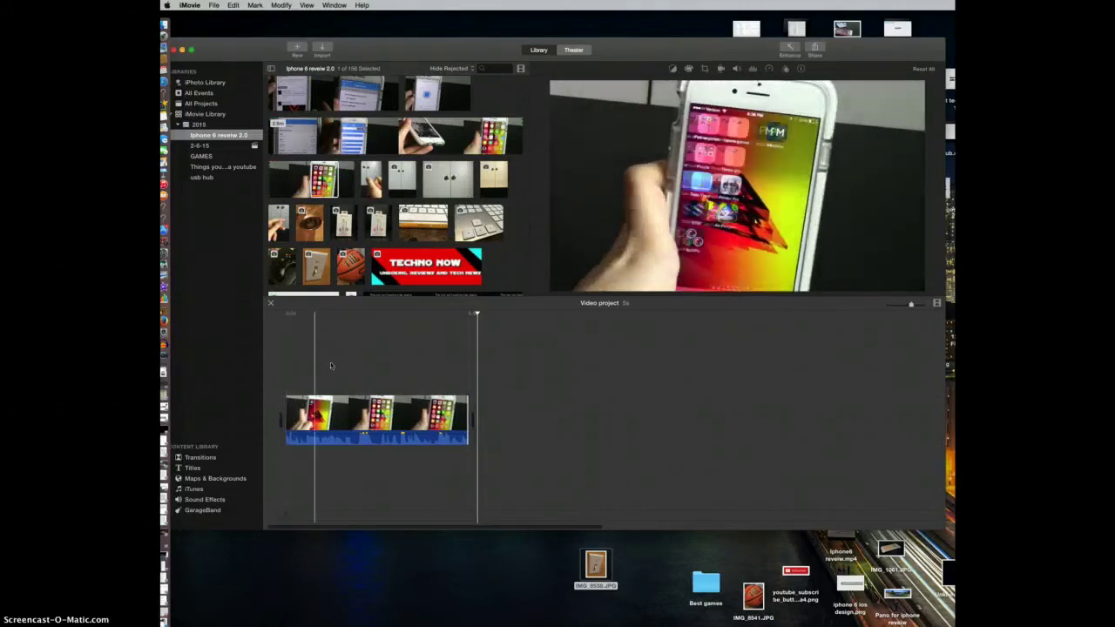
pyautogui.click(285, 385)
pyautogui.press('space')
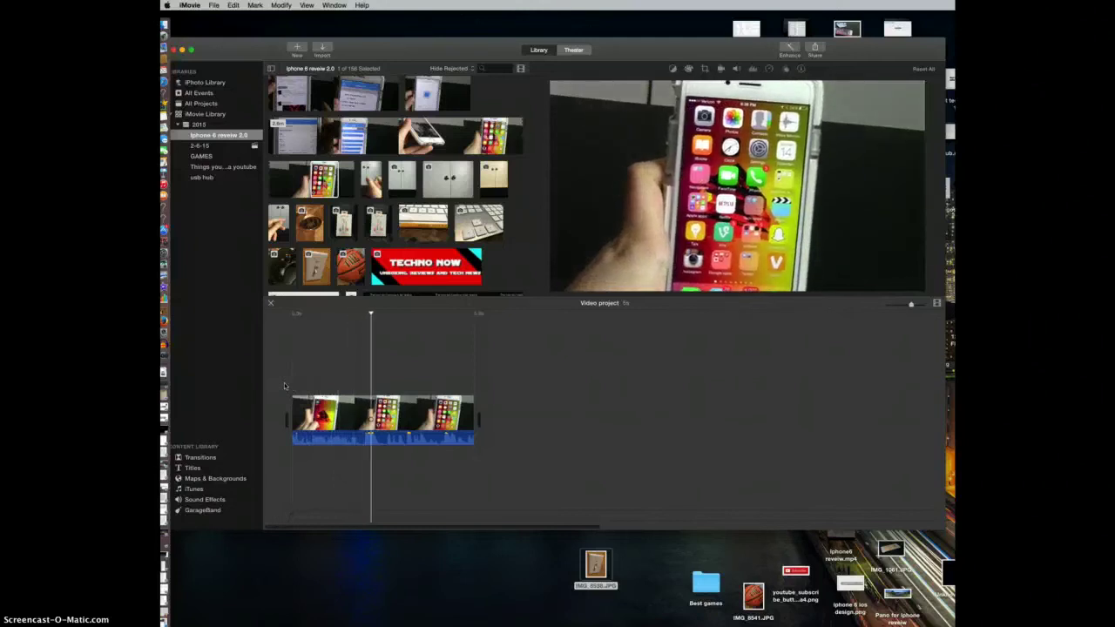
pyautogui.press('space')
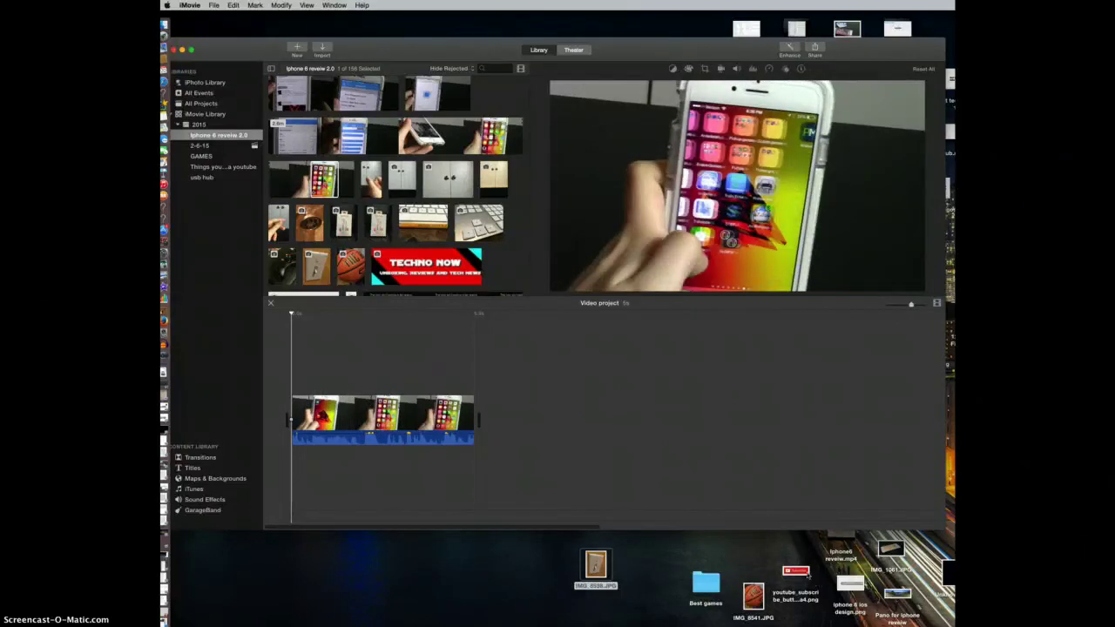
pyautogui.click(806, 571)
pyautogui.moveTo(794, 570); pyautogui.dragTo(350, 367)
pyautogui.click(341, 356)
pyautogui.press('space')
pyautogui.press('space')
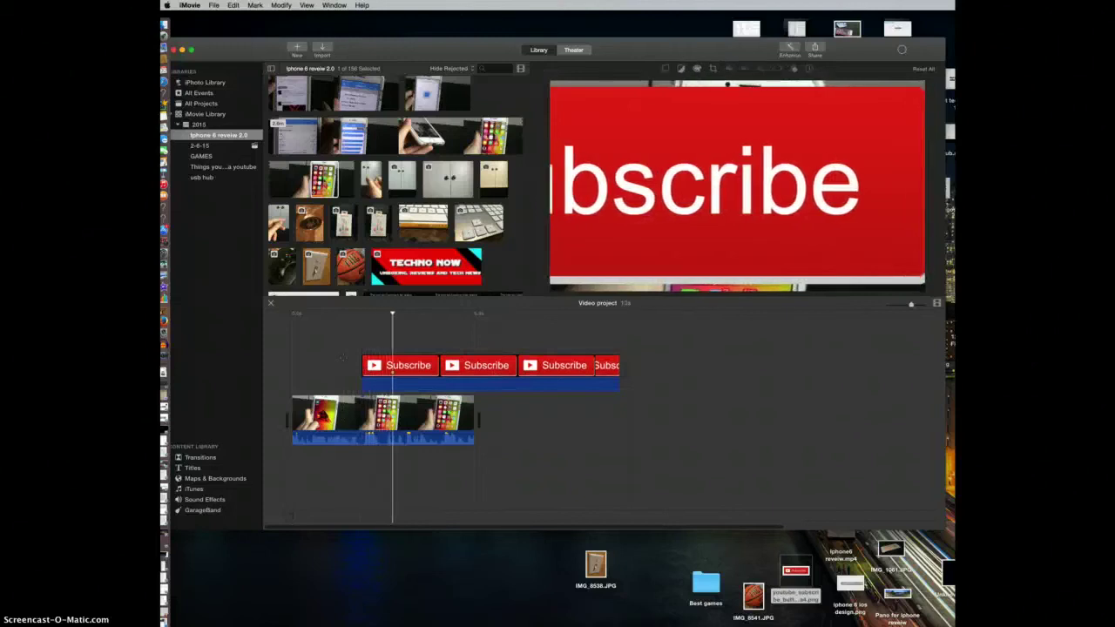
pyautogui.click(404, 370)
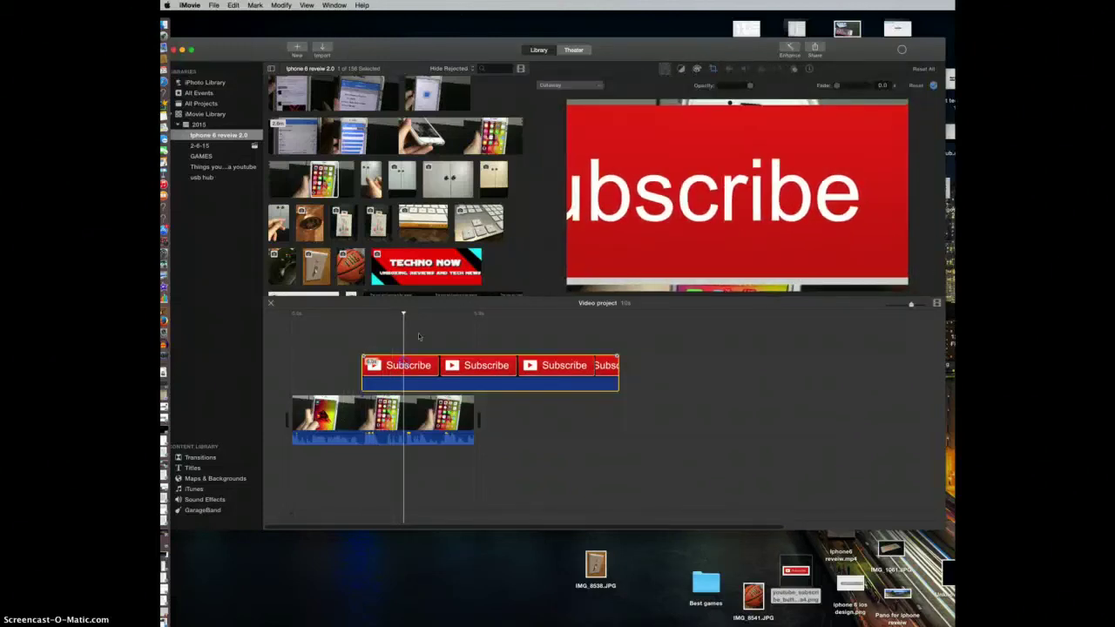
pyautogui.click(521, 472)
pyautogui.click(505, 377)
pyautogui.press('Delete')
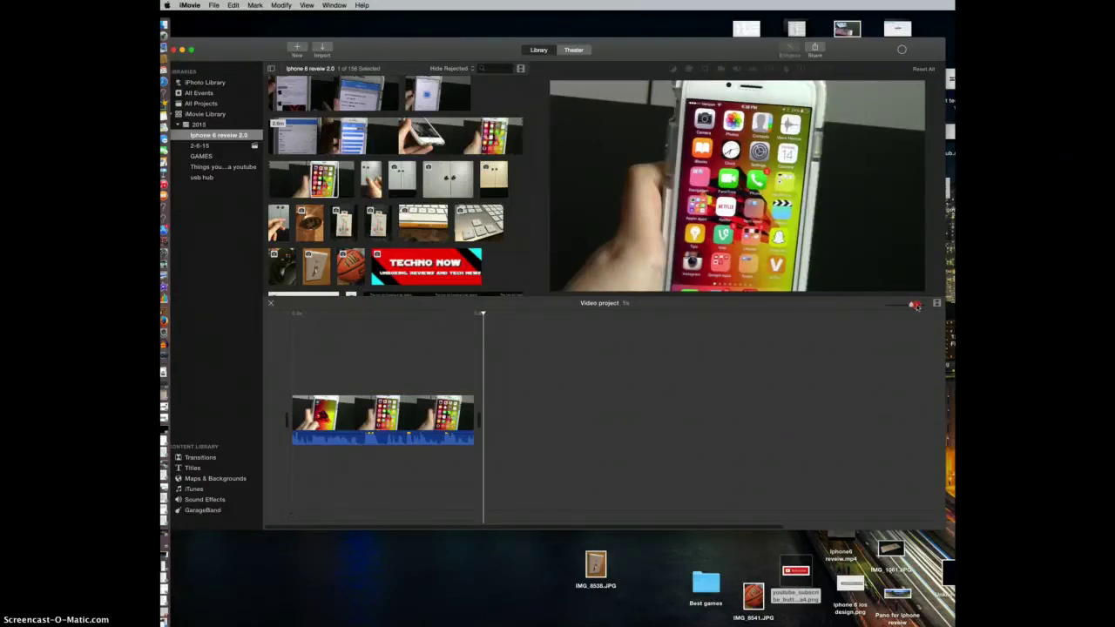
# Step: Play the enlarged phone clip until the finger enters the frame and layer the Subscribe image above it from that point
pyautogui.moveTo(912, 306); pyautogui.dragTo(926, 305)
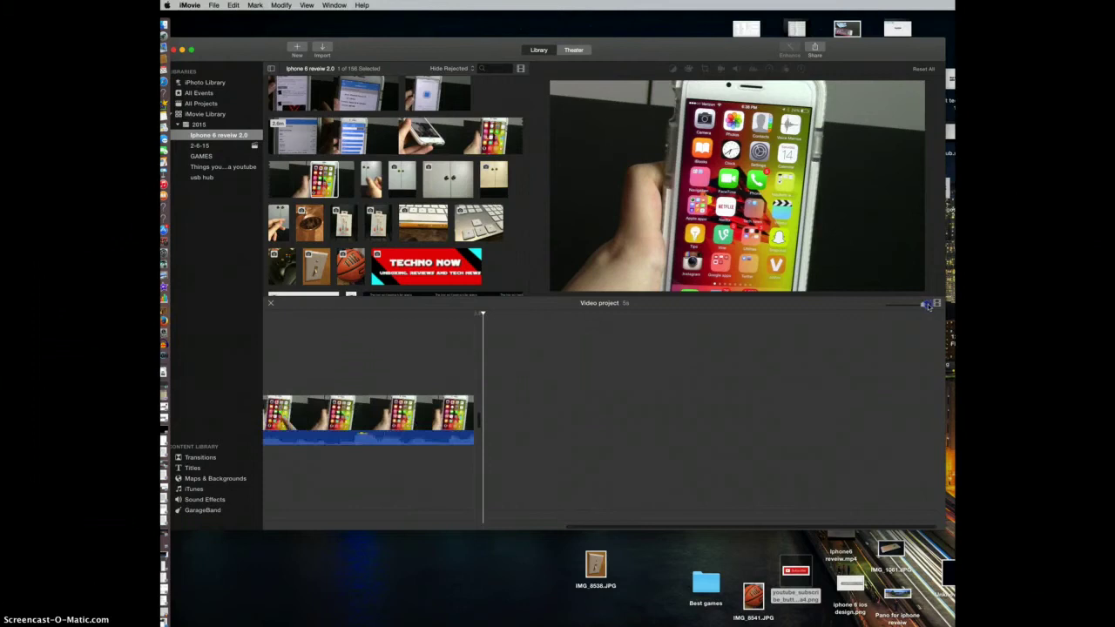
pyautogui.hscroll(-10, 575, 389)
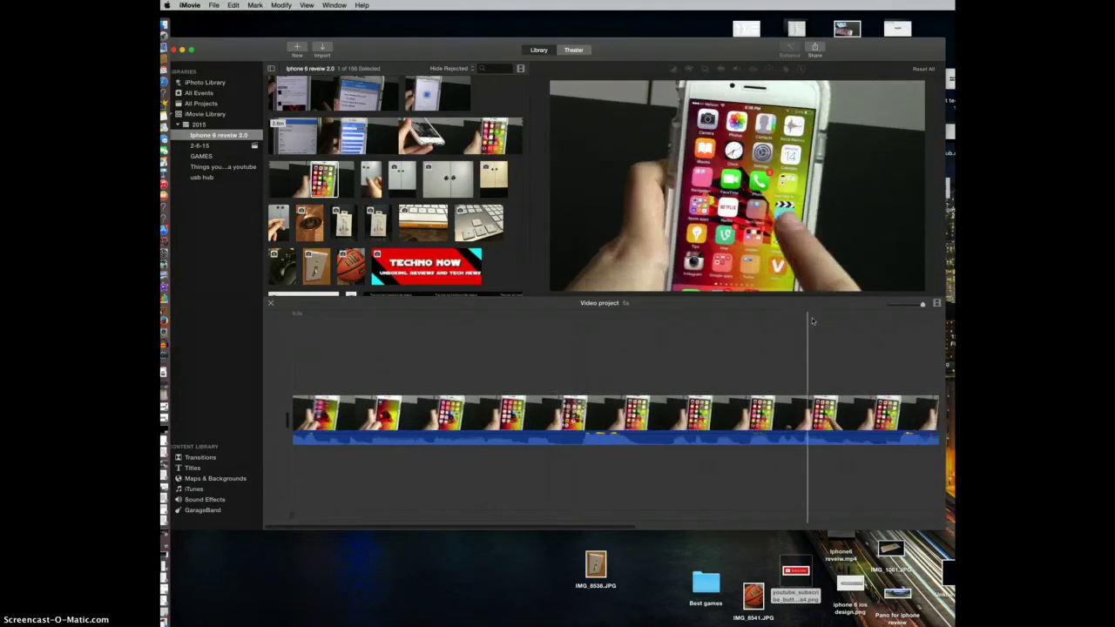
pyautogui.click(888, 304)
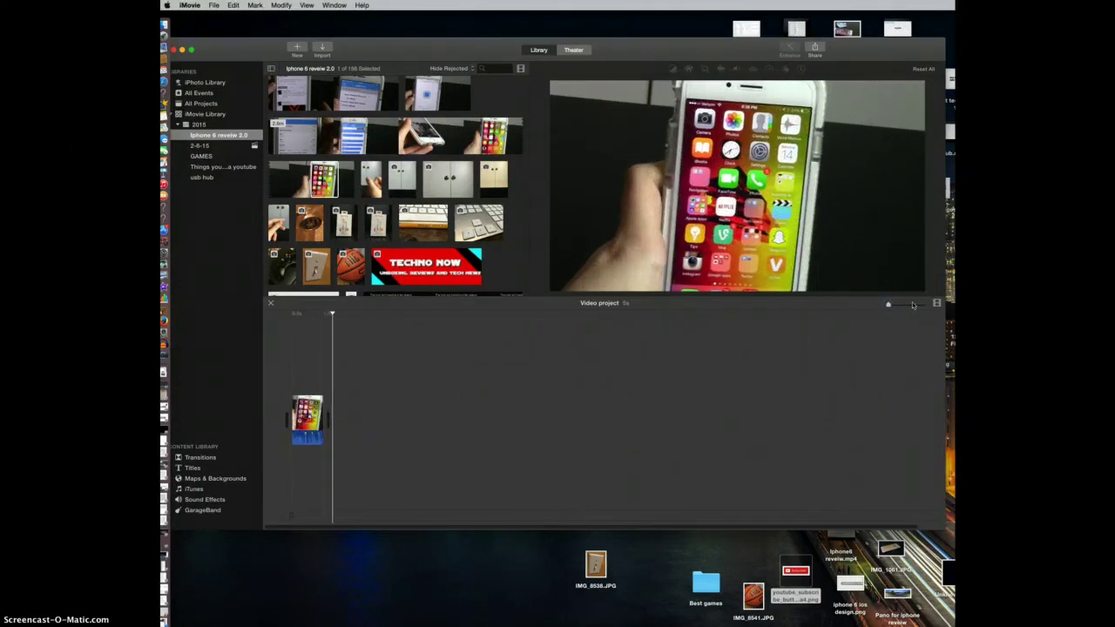
pyautogui.scroll(5, 373, 448)
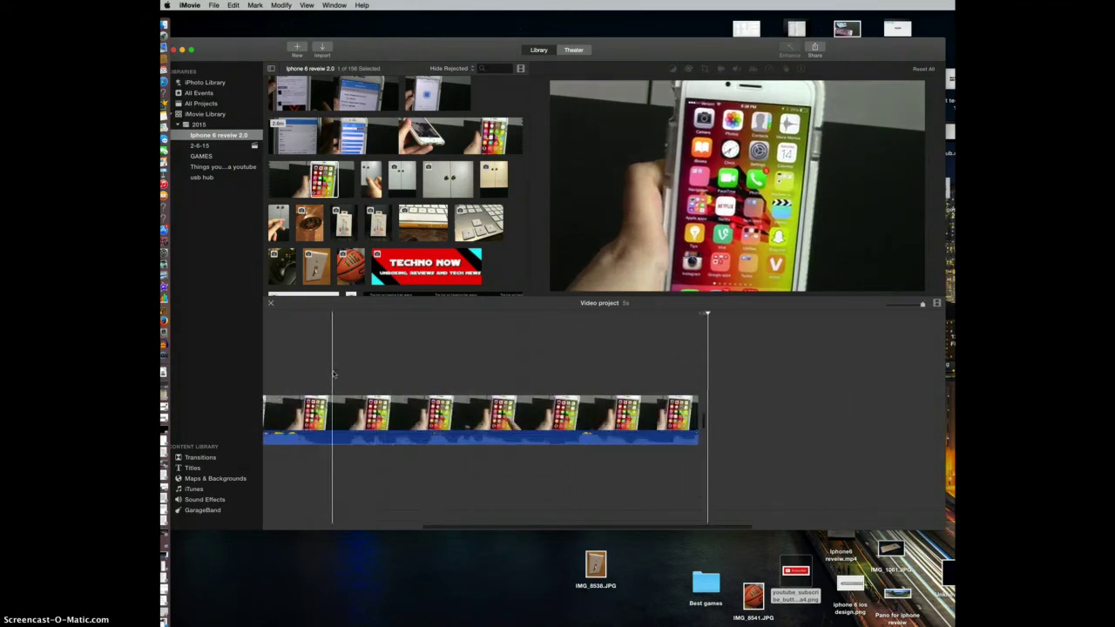
pyautogui.click(364, 372)
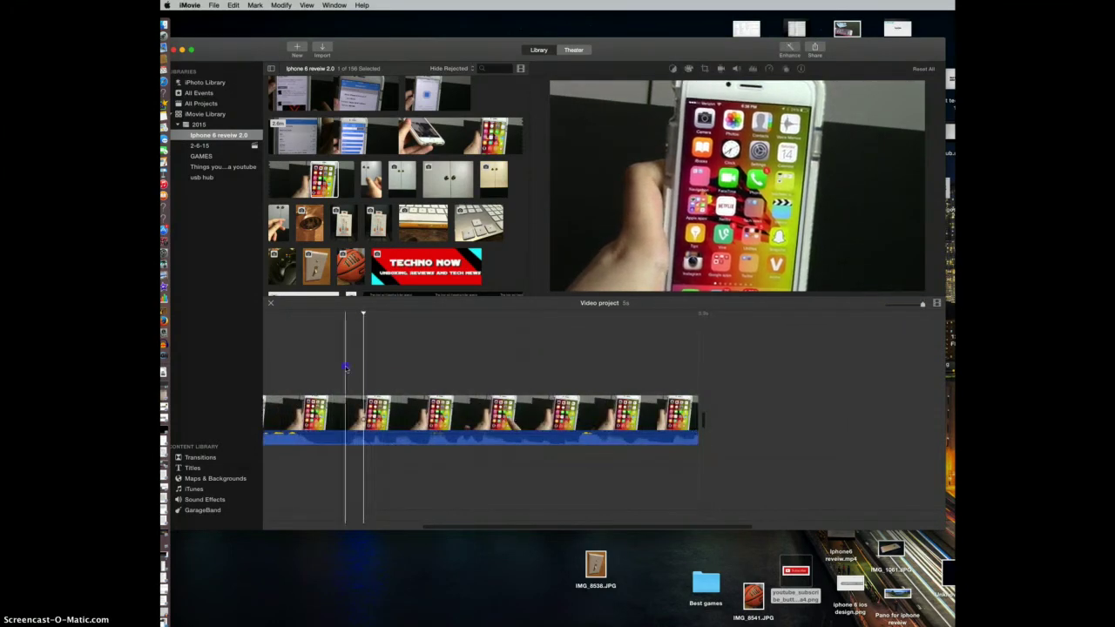
pyautogui.press('space')
pyautogui.press('space')
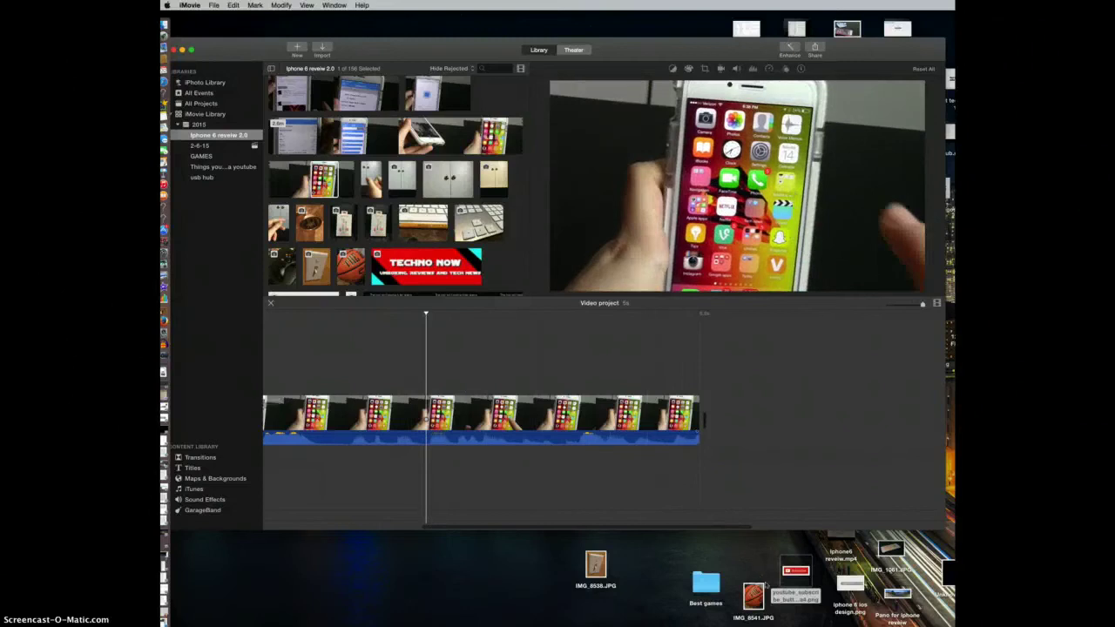
pyautogui.moveTo(795, 574); pyautogui.dragTo(422, 367)
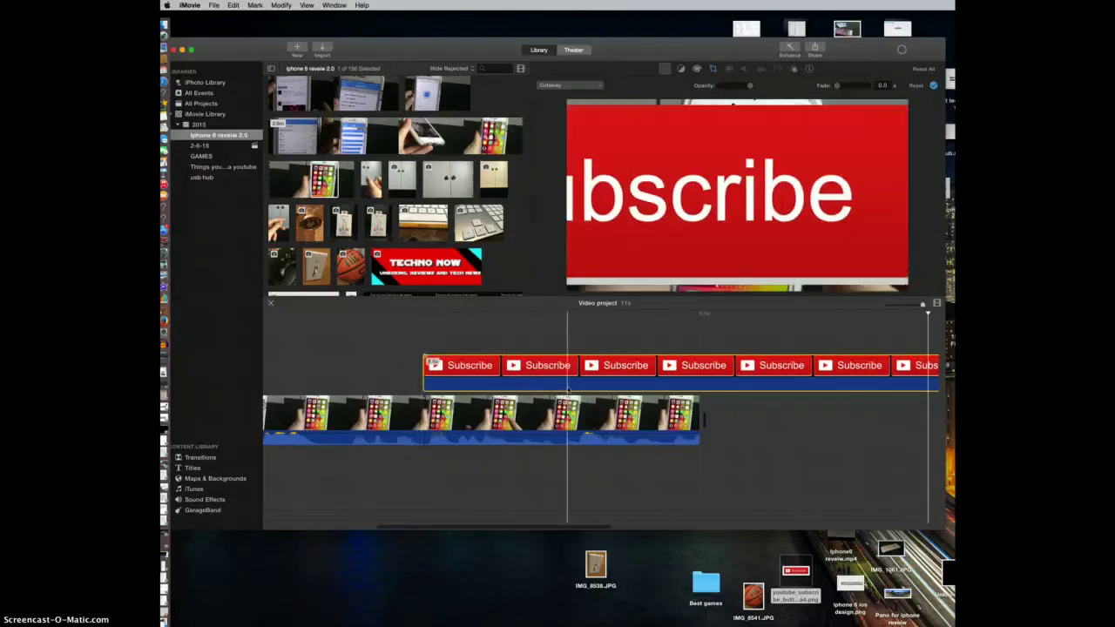
# Step: Trim the end of the Subscribe overlay to line up with the end of the phone clip
pyautogui.hscroll(8, 567, 386)
pyautogui.moveTo(795, 370); pyautogui.dragTo(684, 388)
pyautogui.click(654, 374)
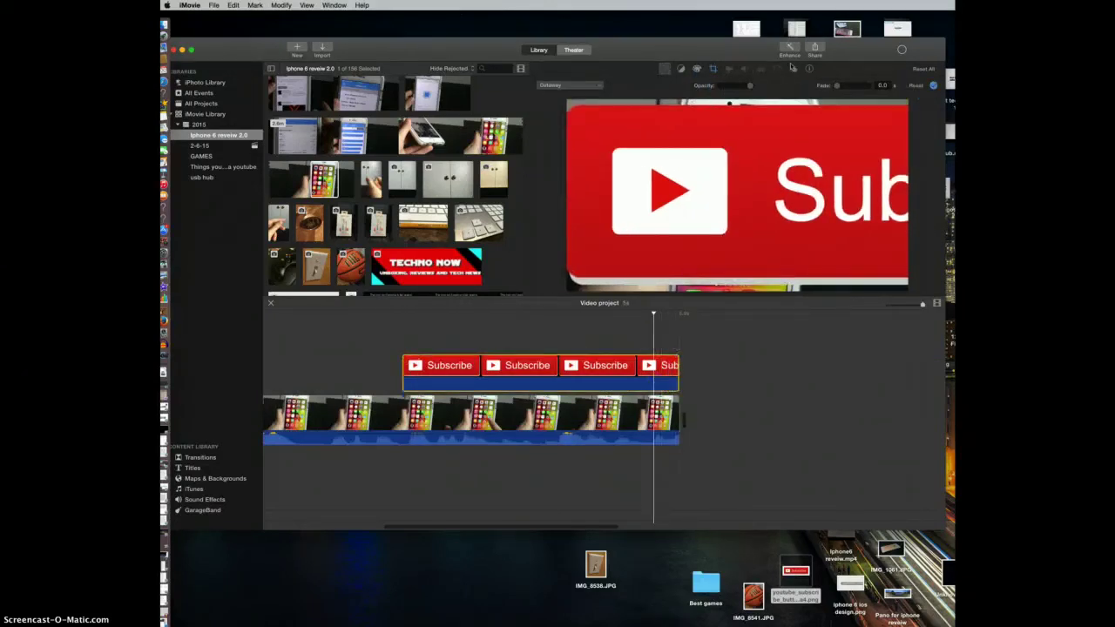
# Step: Set the Subscribe overlay's crop style to Fit and look through its colour adjustment options
pyautogui.click(711, 70)
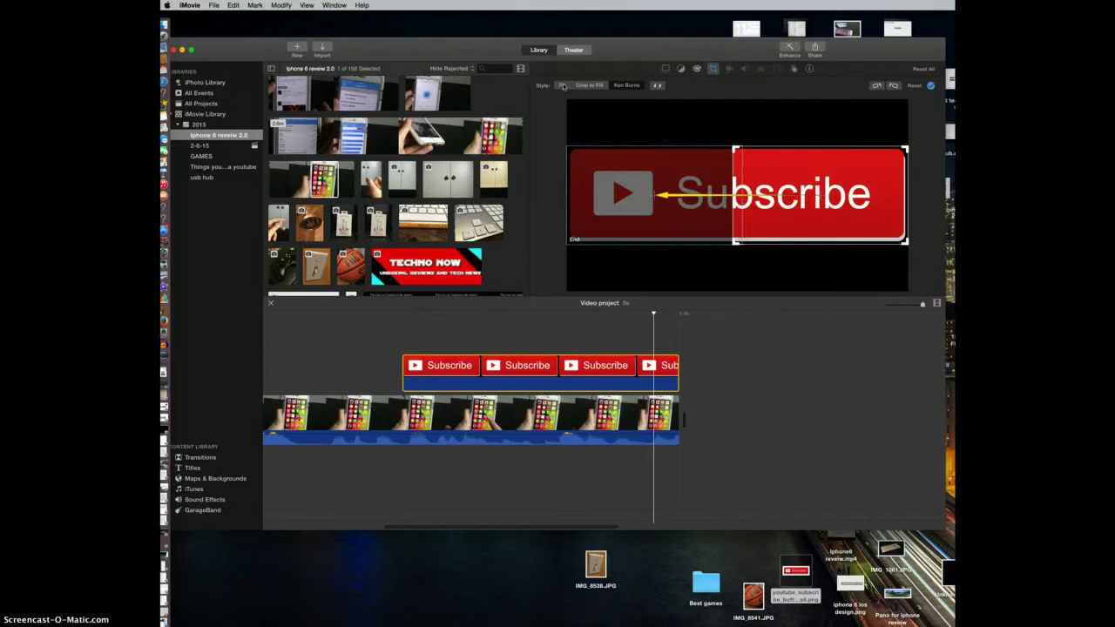
pyautogui.click(563, 85)
pyautogui.click(682, 71)
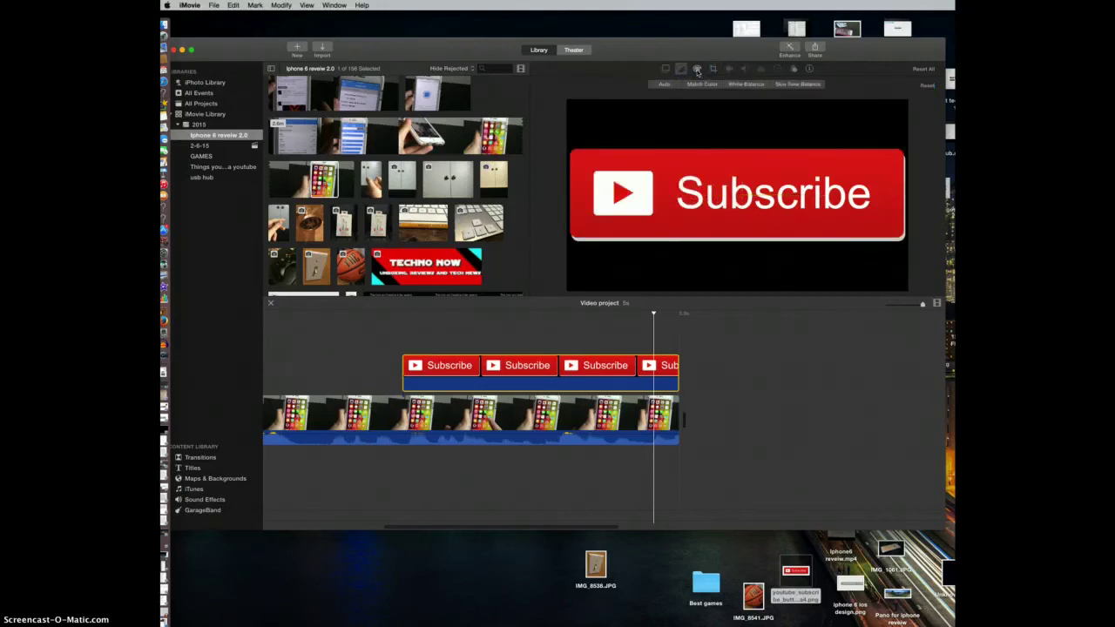
pyautogui.click(697, 70)
pyautogui.click(715, 68)
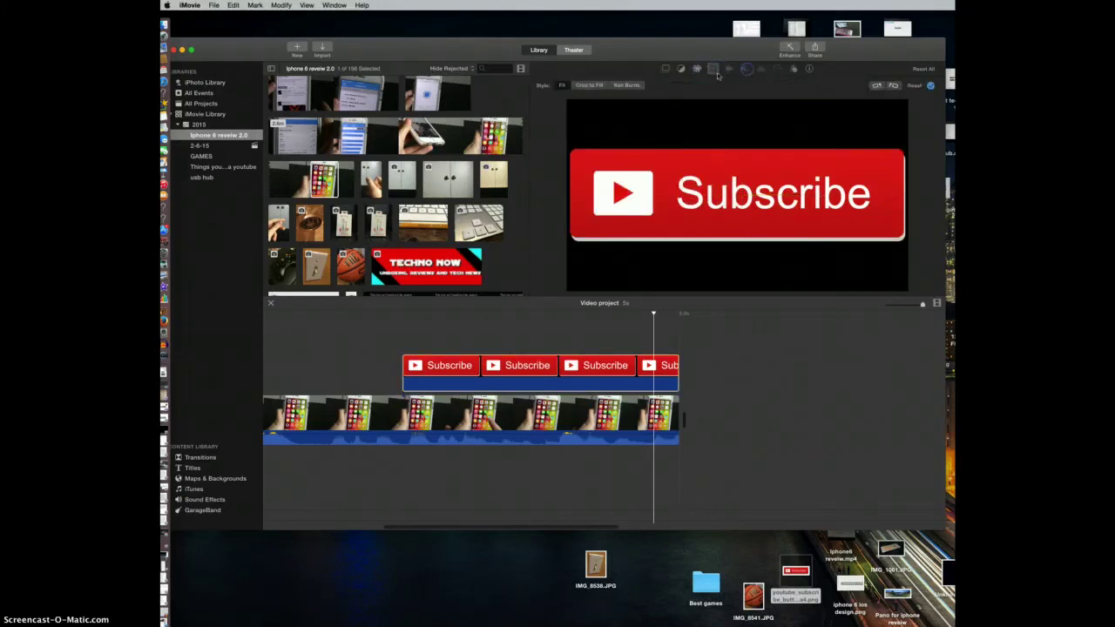
# Step: Change the Subscribe overlay to Picture in Picture and move it against the frame's right edge, beside the phone's upper part
pyautogui.click(666, 68)
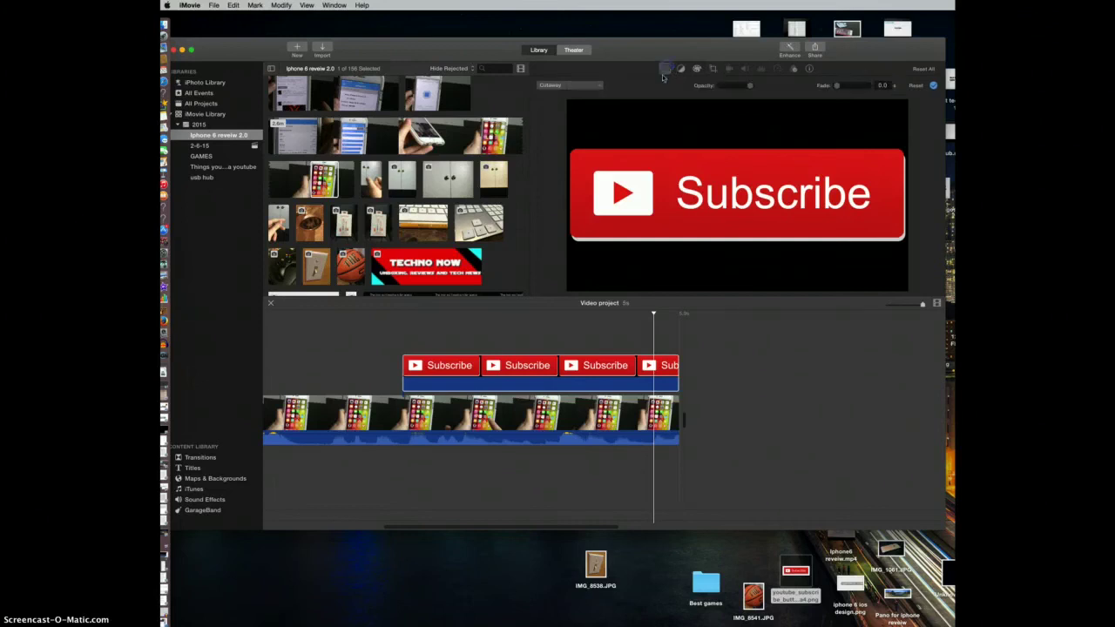
pyautogui.click(598, 86)
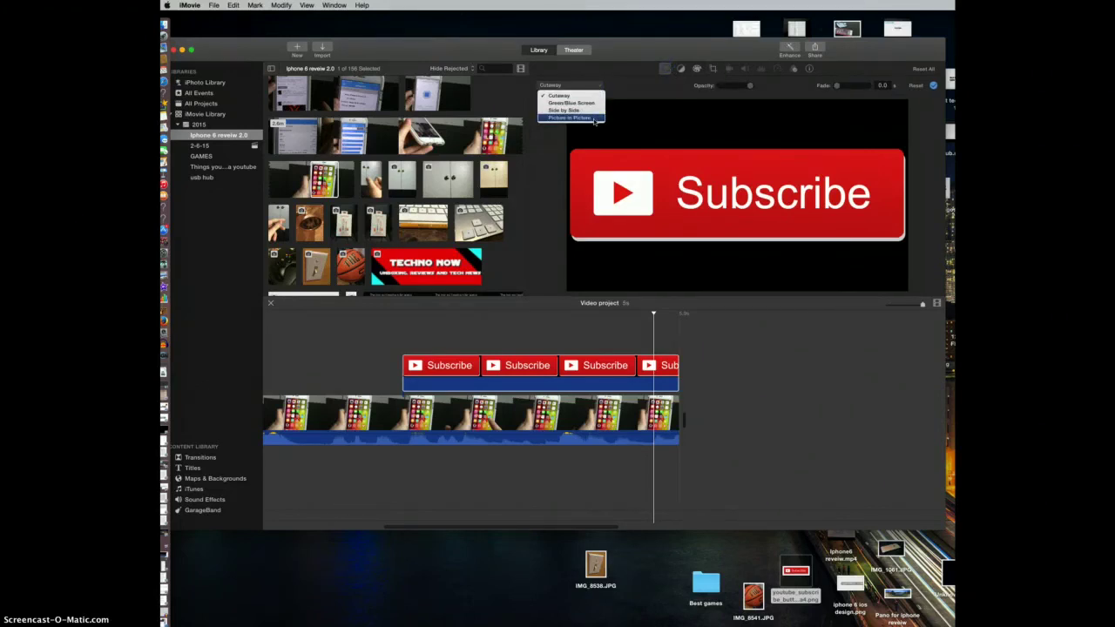
pyautogui.click(595, 118)
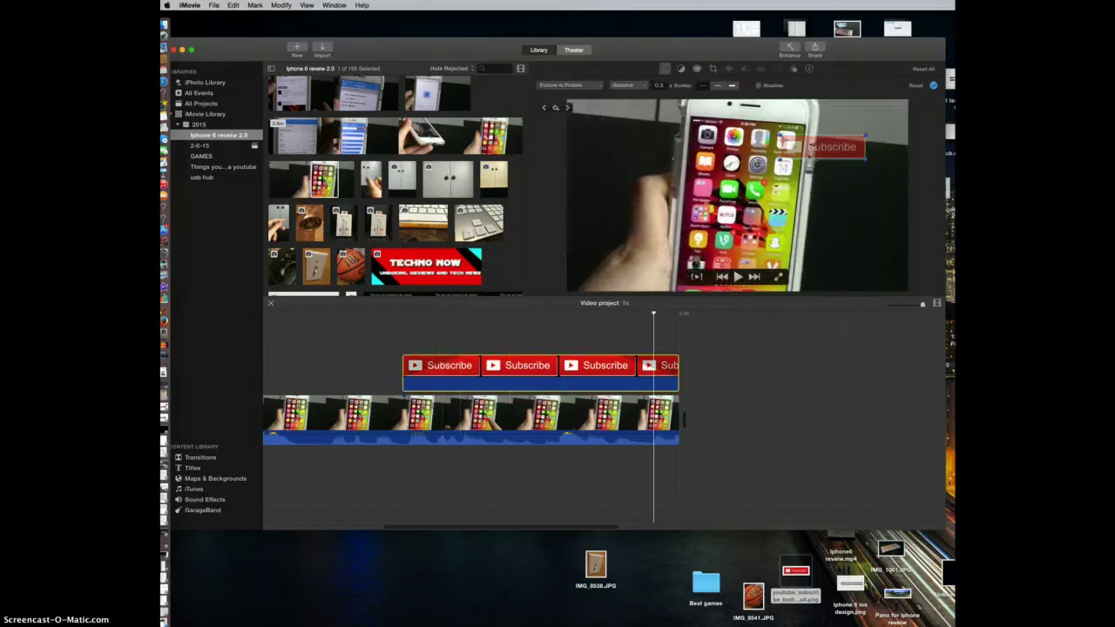
pyautogui.moveTo(819, 150)
pyautogui.mouseDown()
pyautogui.moveTo(862, 146)
pyautogui.moveTo(858, 174)
pyautogui.moveTo(862, 152)
pyautogui.moveTo(817, 162)
pyautogui.moveTo(841, 152)
pyautogui.mouseUp()
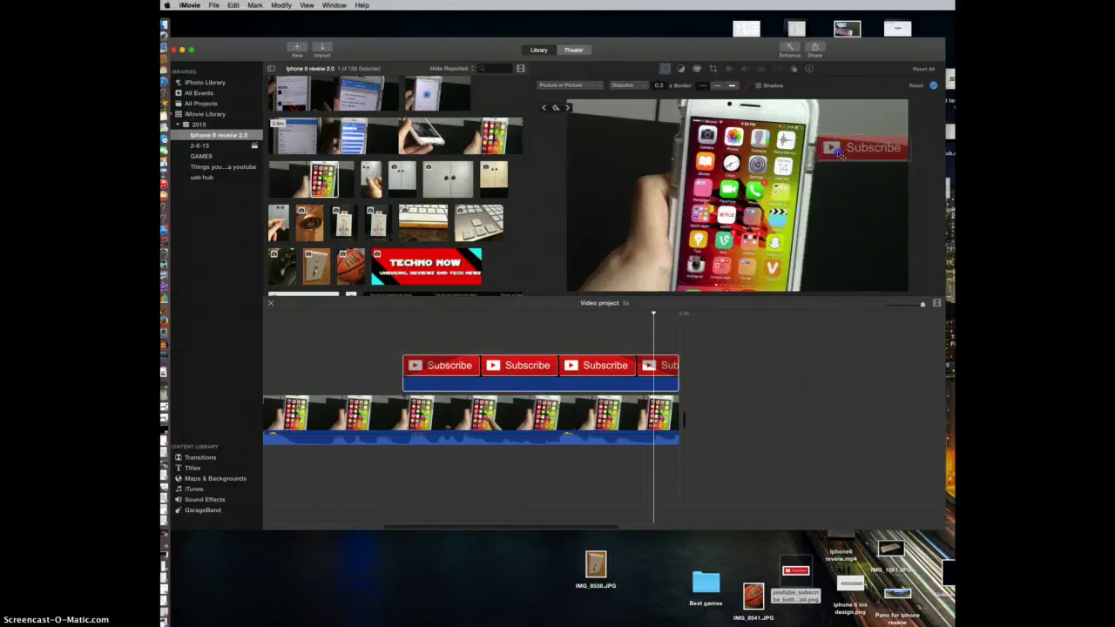
# Step: Shorten the Subscribe overlay's fade to 0.1 s and review the transition styles, keeping Dissolve
pyautogui.click(828, 356)
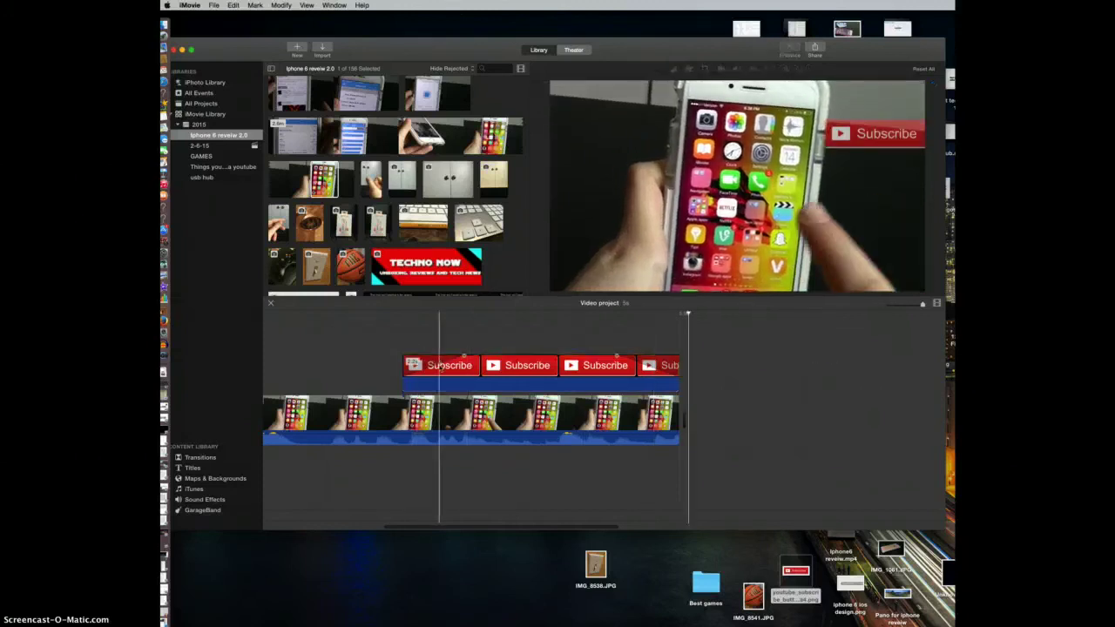
pyautogui.moveTo(464, 355); pyautogui.dragTo(403, 352)
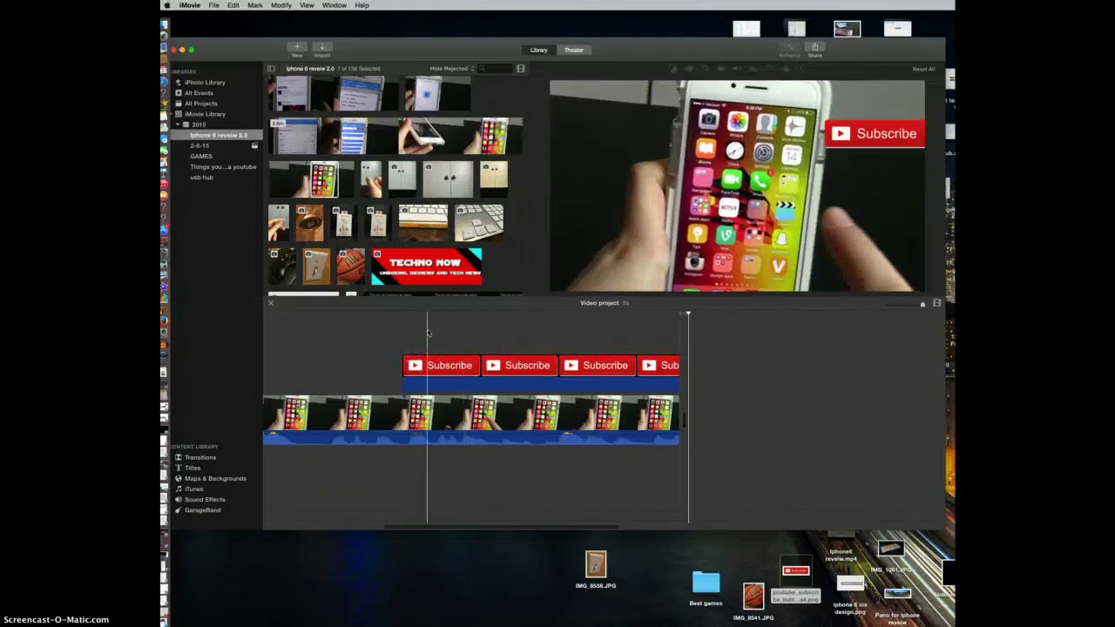
pyautogui.rightClick(435, 360)
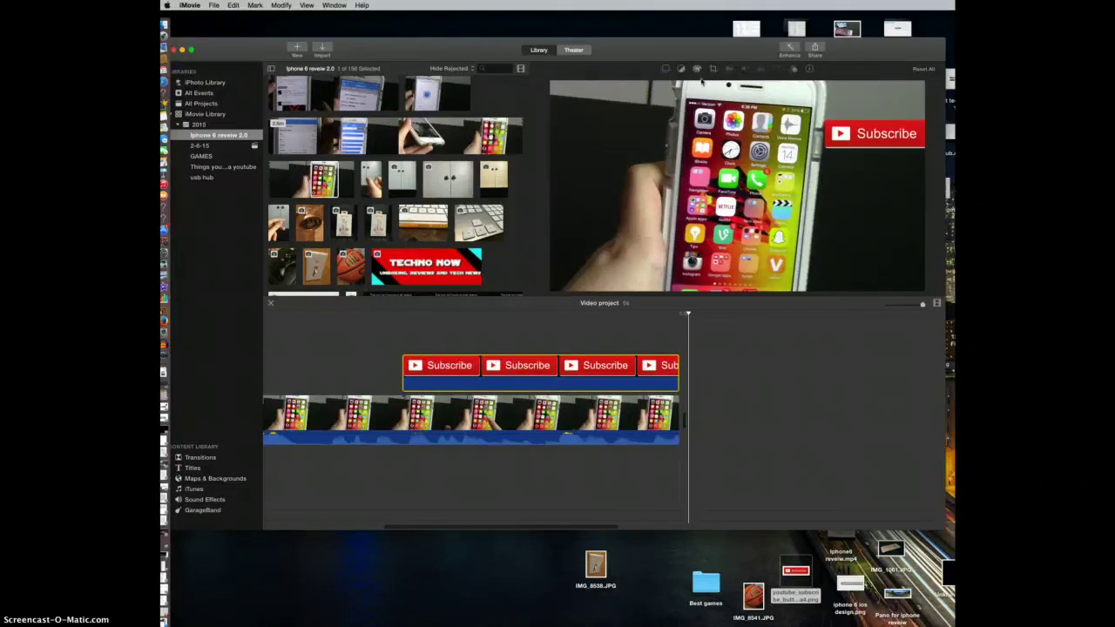
pyautogui.click(664, 69)
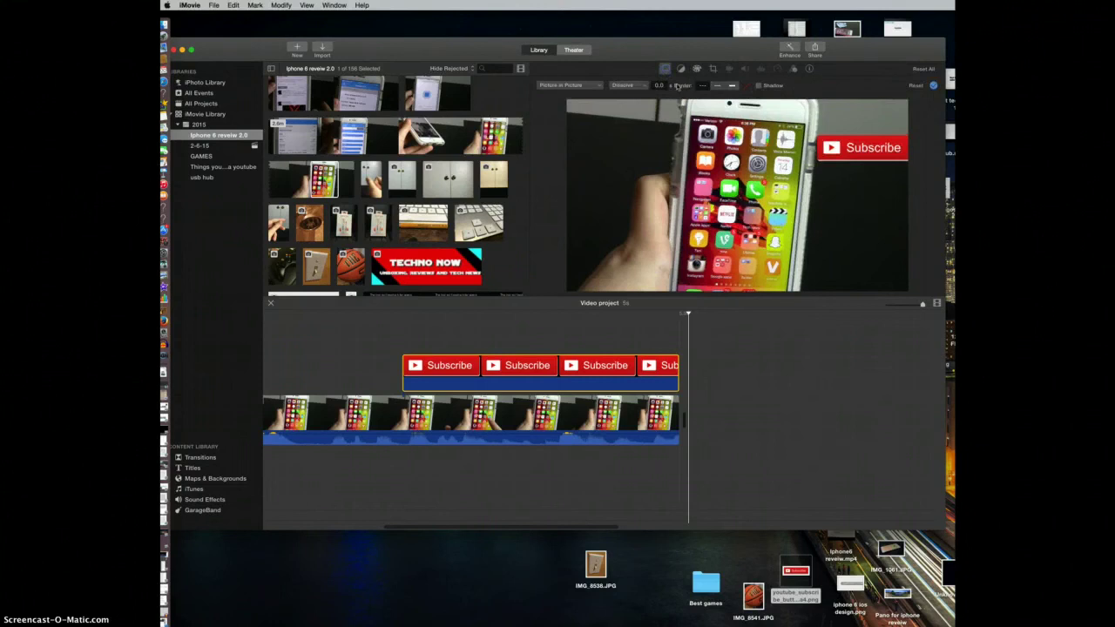
pyautogui.click(640, 87)
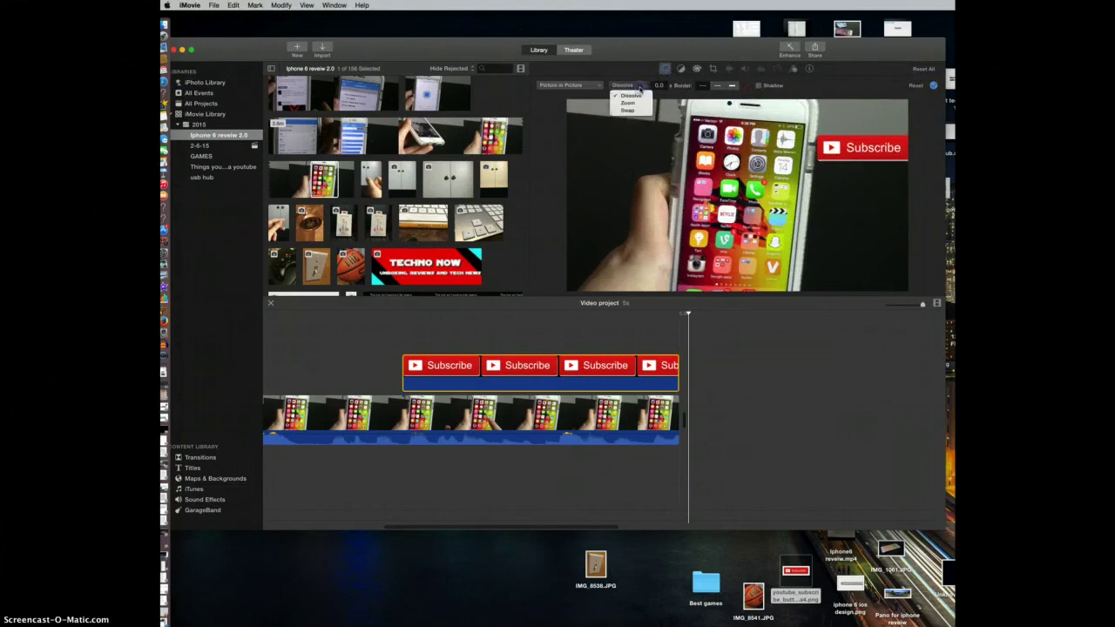
pyautogui.click(640, 88)
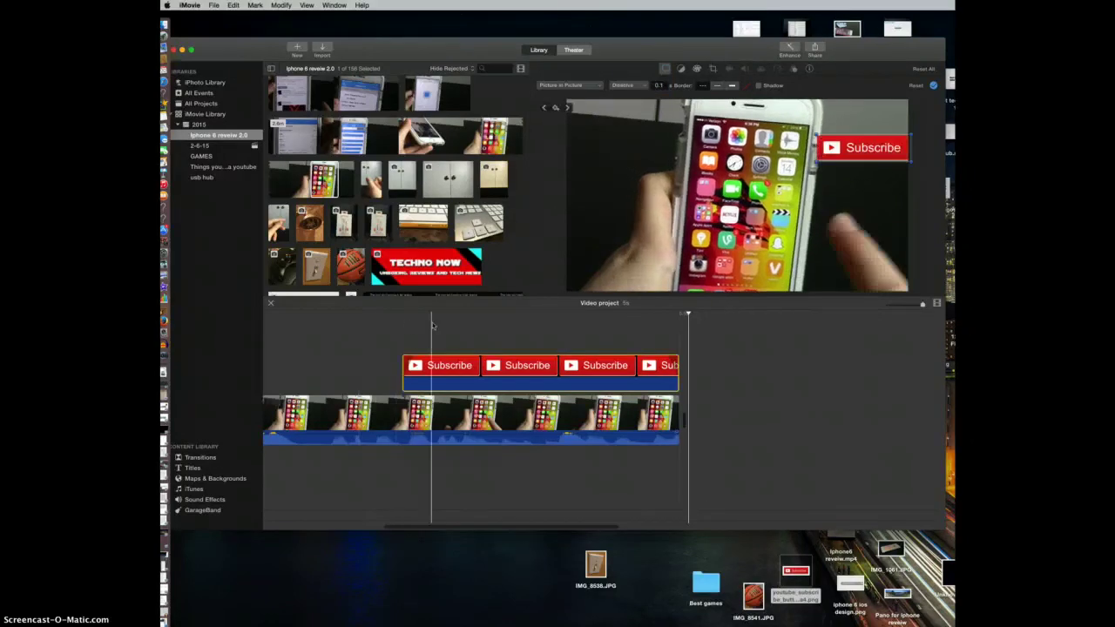
# Step: Play the project from before the Subscribe overlay to preview how it appears beside the phone
pyautogui.click(385, 352)
pyautogui.click(384, 352)
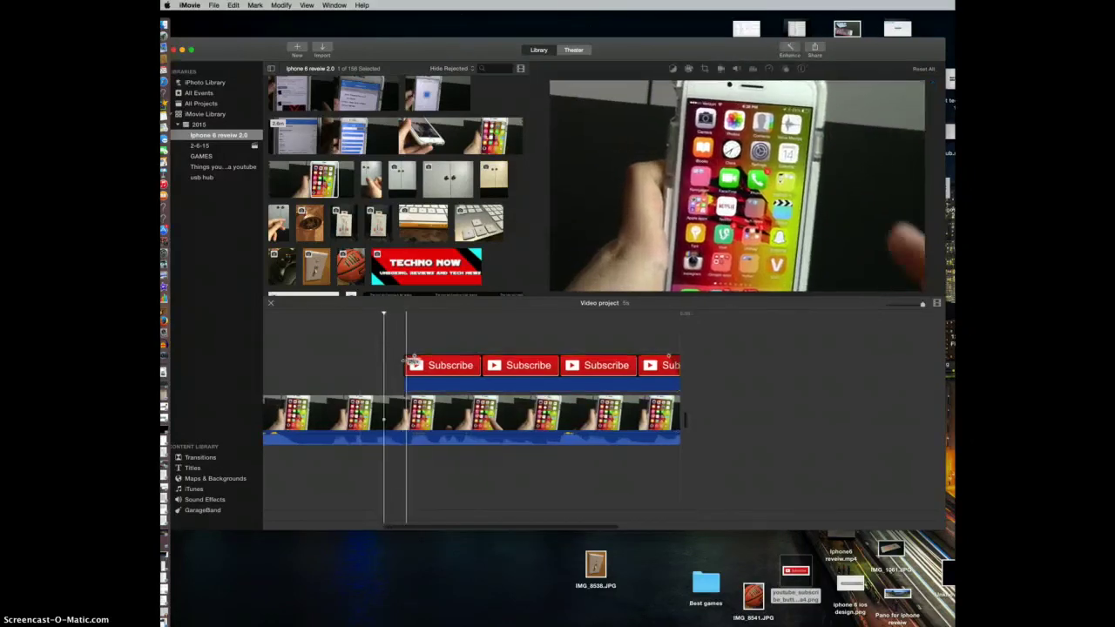
pyautogui.click(403, 344)
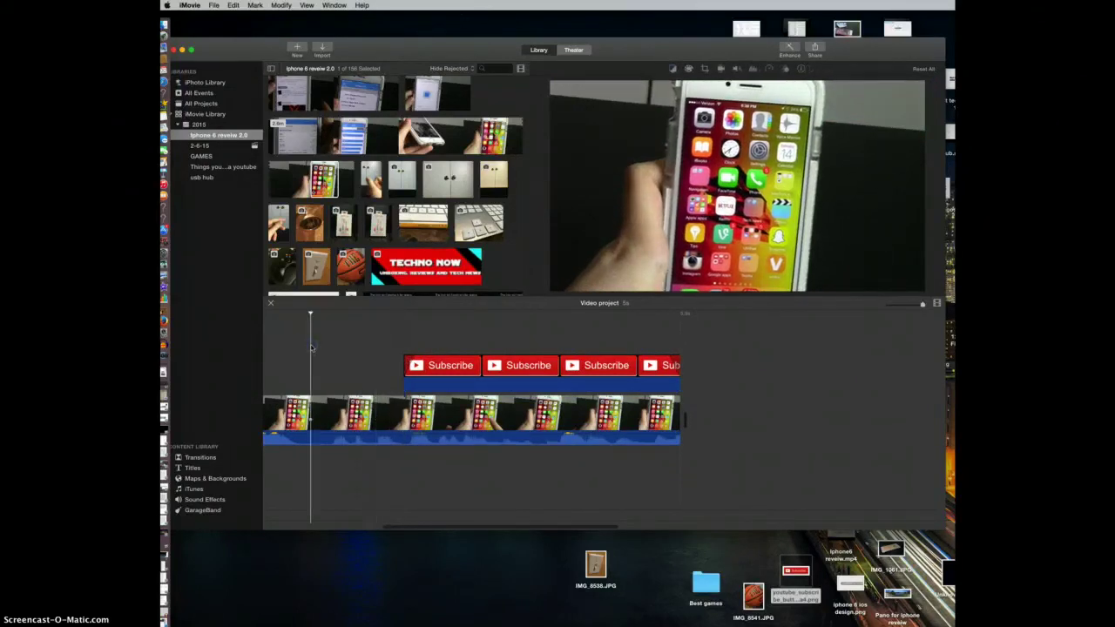
pyautogui.hscroll(-5, 311, 348)
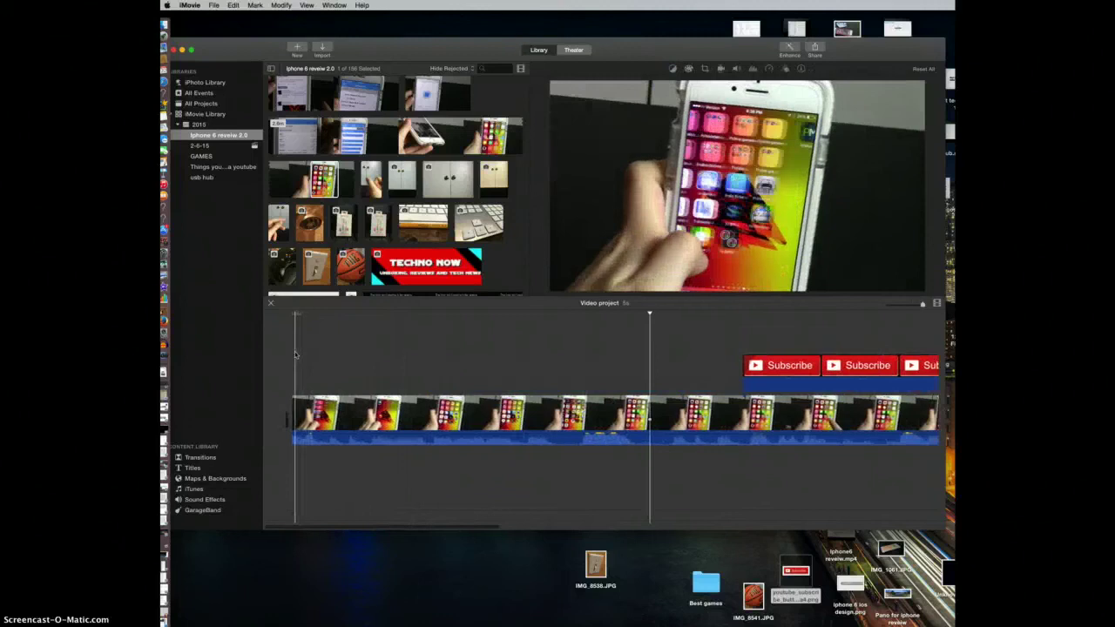
pyautogui.press('space')
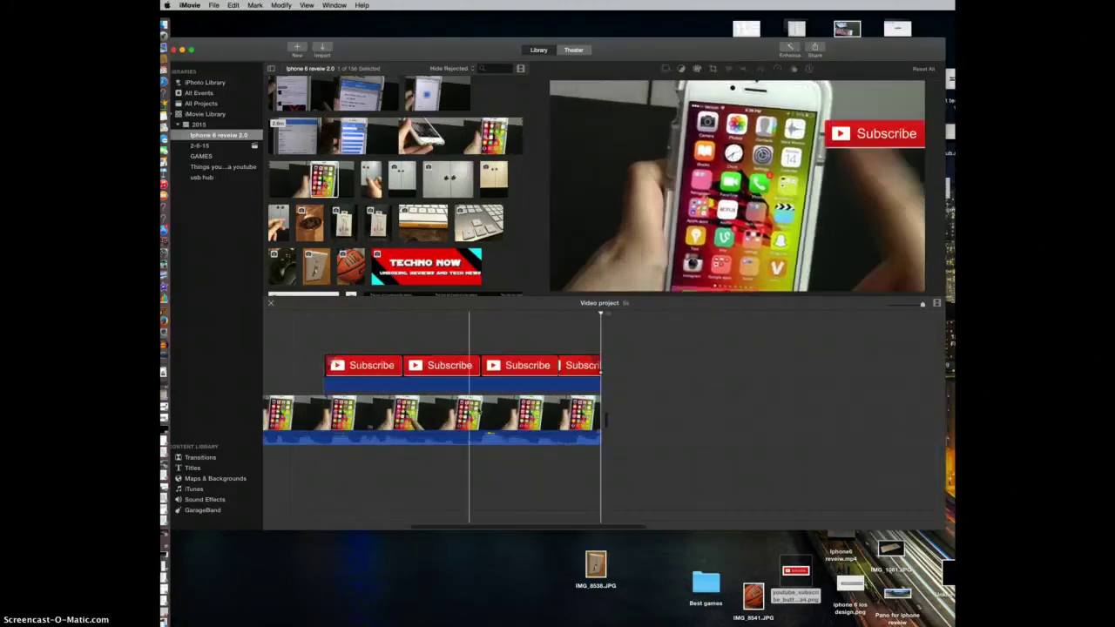
pyautogui.click(270, 355)
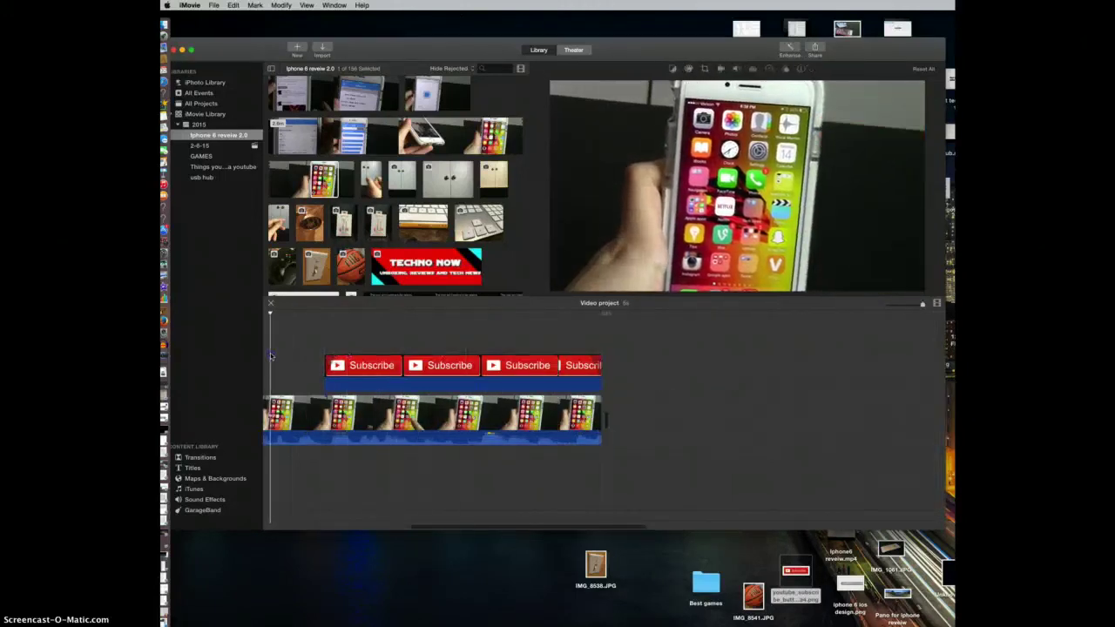
pyautogui.hscroll(-5, 271, 355)
pyautogui.click(378, 359)
pyautogui.press('space')
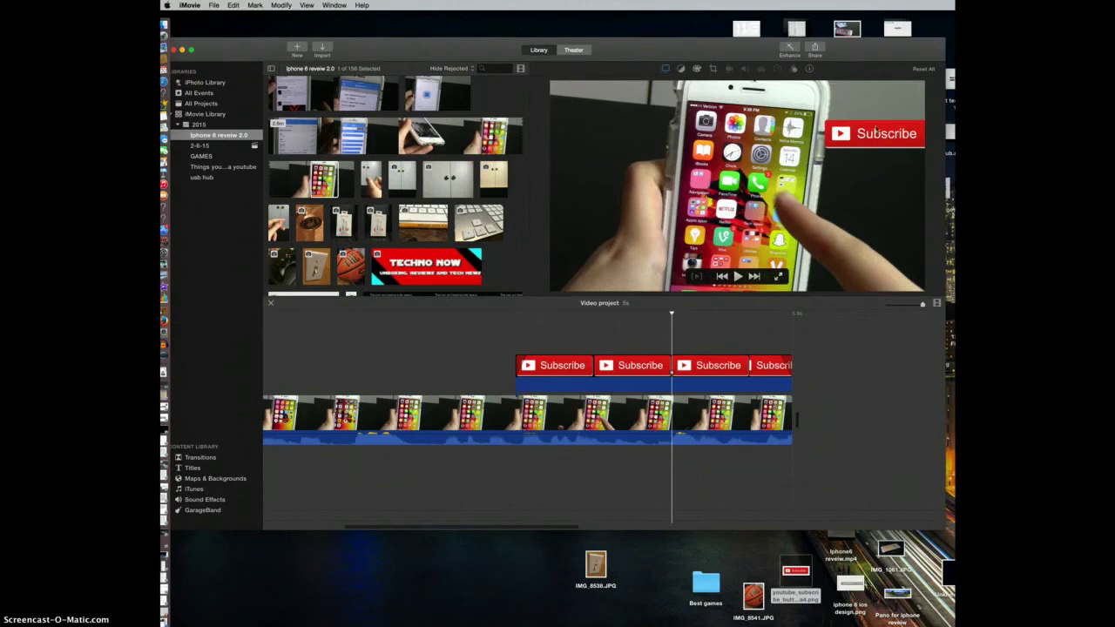
# Step: Delete the Subscribe overlay from the timeline and select the phone footage in the event
pyautogui.click(697, 372)
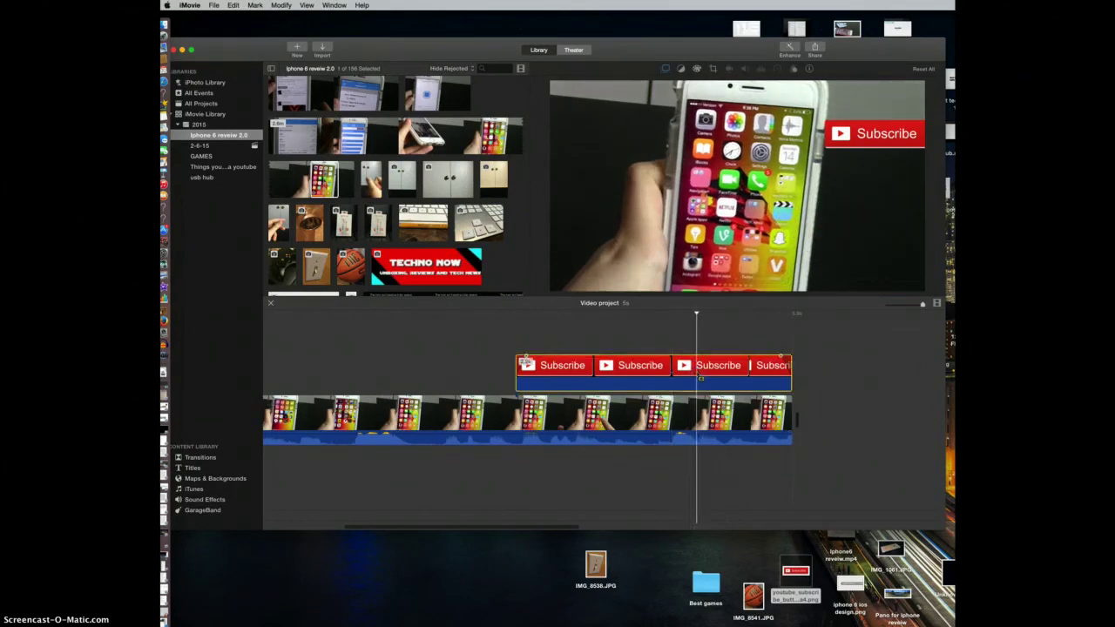
pyautogui.press('Delete')
pyautogui.click(323, 179)
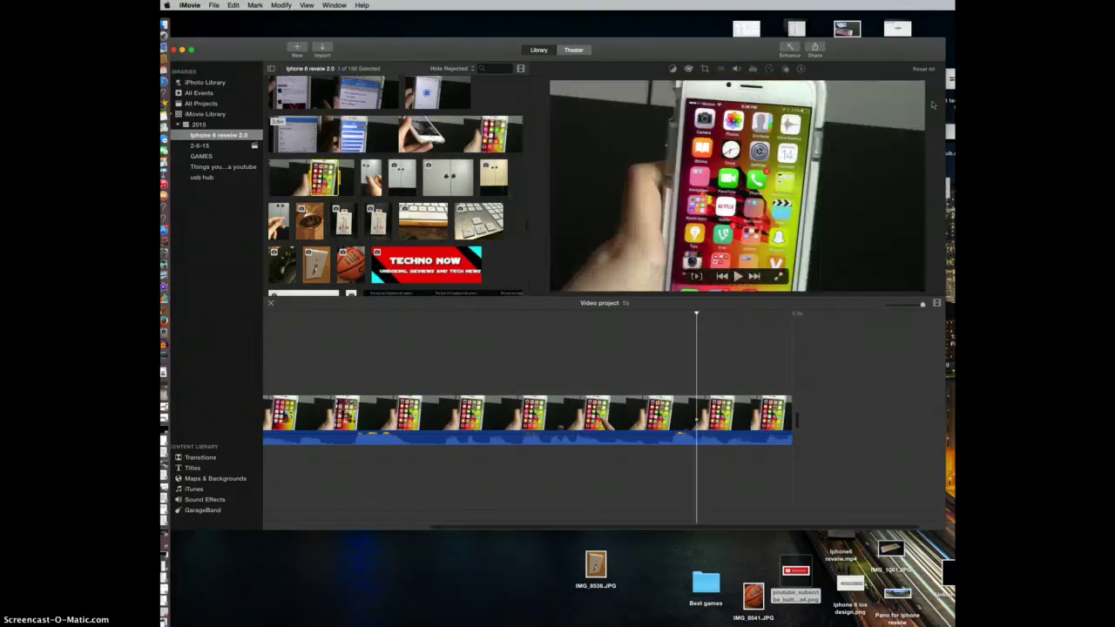
# Step: Lay the selected iPhone footage from the event over the main clip in the timeline as a cutaway
pyautogui.moveTo(333, 186)
pyautogui.mouseDown()
pyautogui.moveTo(384, 324)
pyautogui.moveTo(336, 185)
pyautogui.mouseUp()
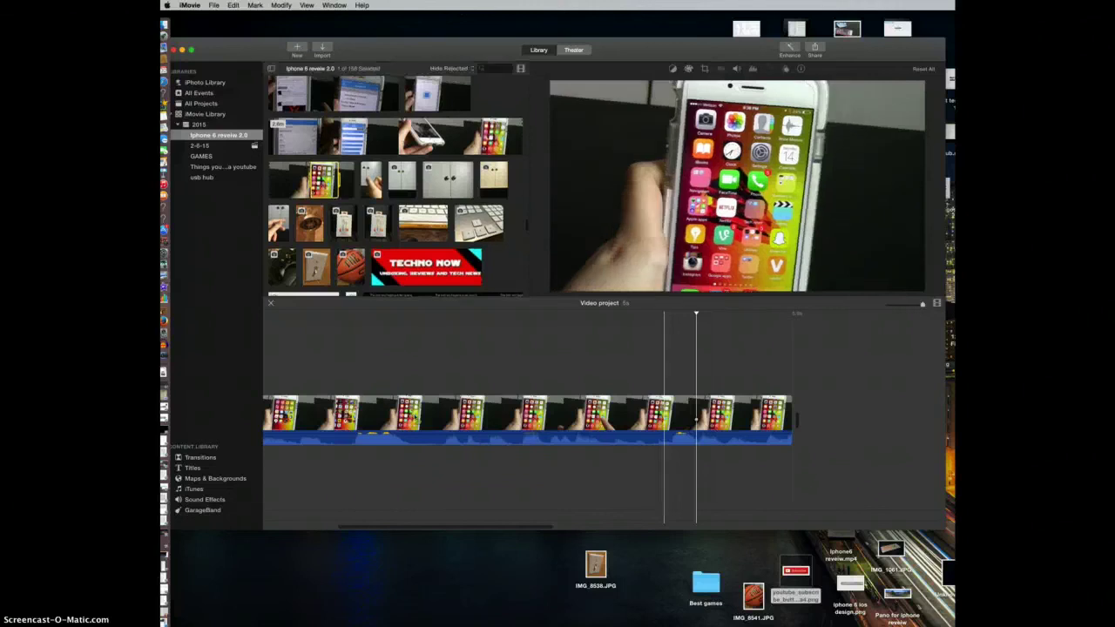
pyautogui.moveTo(353, 288); pyautogui.dragTo(296, 348)
pyautogui.click(415, 370)
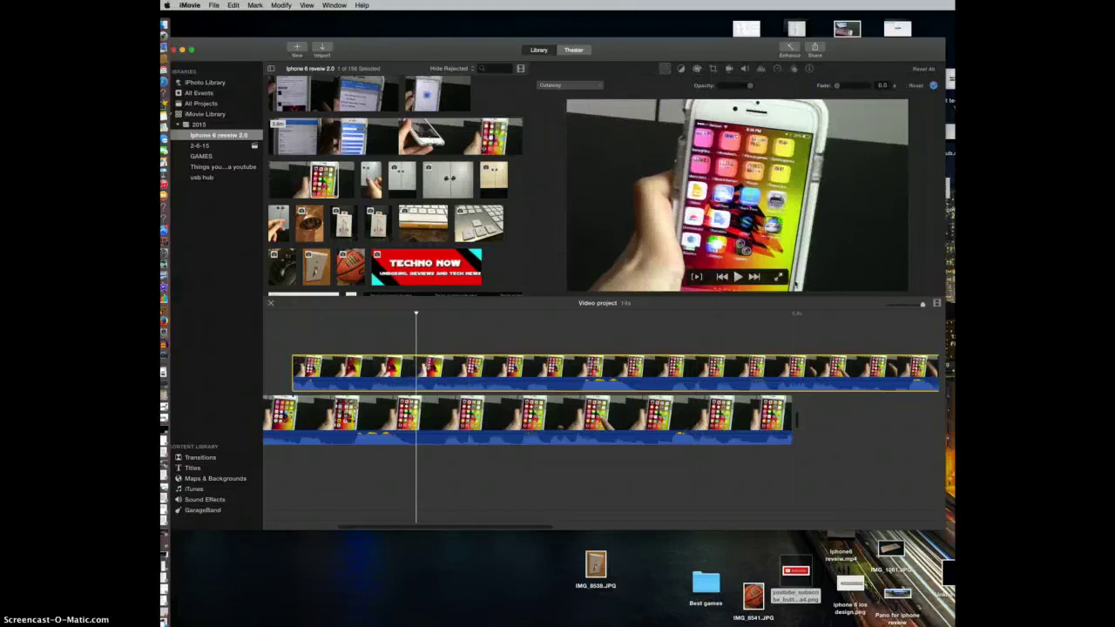
# Step: Trim the end of the overlaid iPhone footage so the cutaway lasts about 2 s, within the main clip
pyautogui.hscroll(14, 824, 348)
pyautogui.click(895, 305)
pyautogui.hscroll(-12, 695, 364)
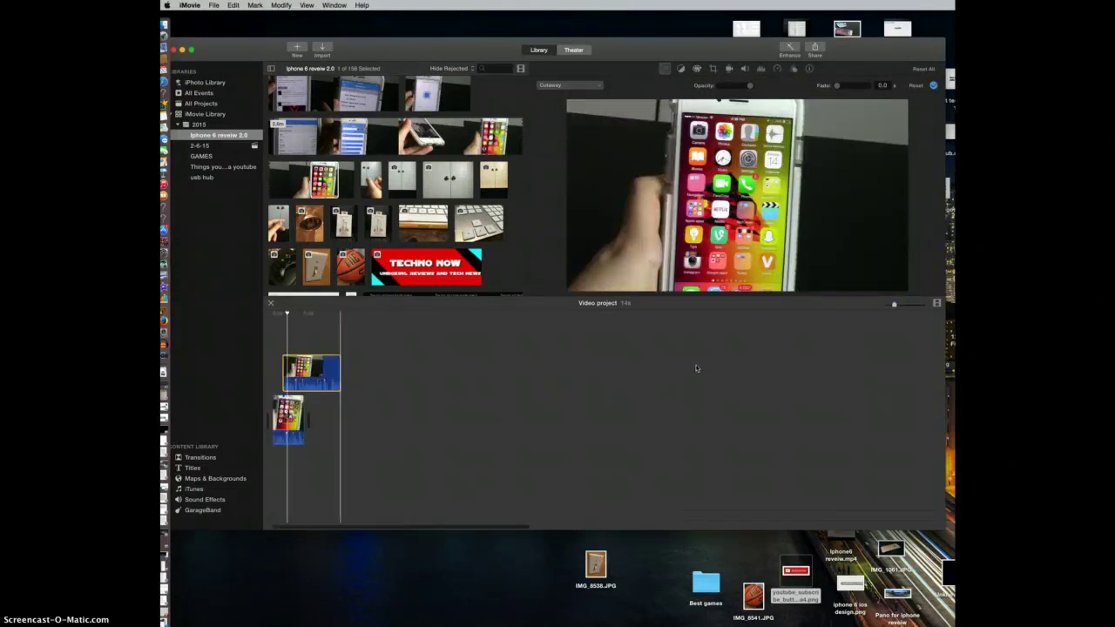
pyautogui.rightClick(360, 359)
pyautogui.click(355, 366)
pyautogui.moveTo(357, 361); pyautogui.dragTo(312, 369)
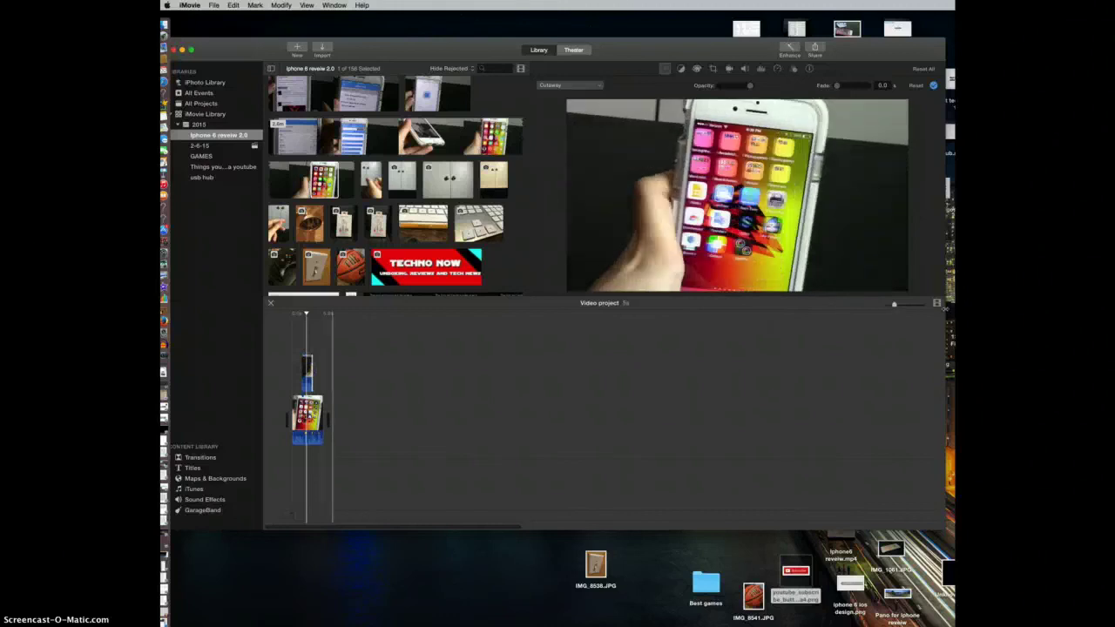
pyautogui.click(909, 306)
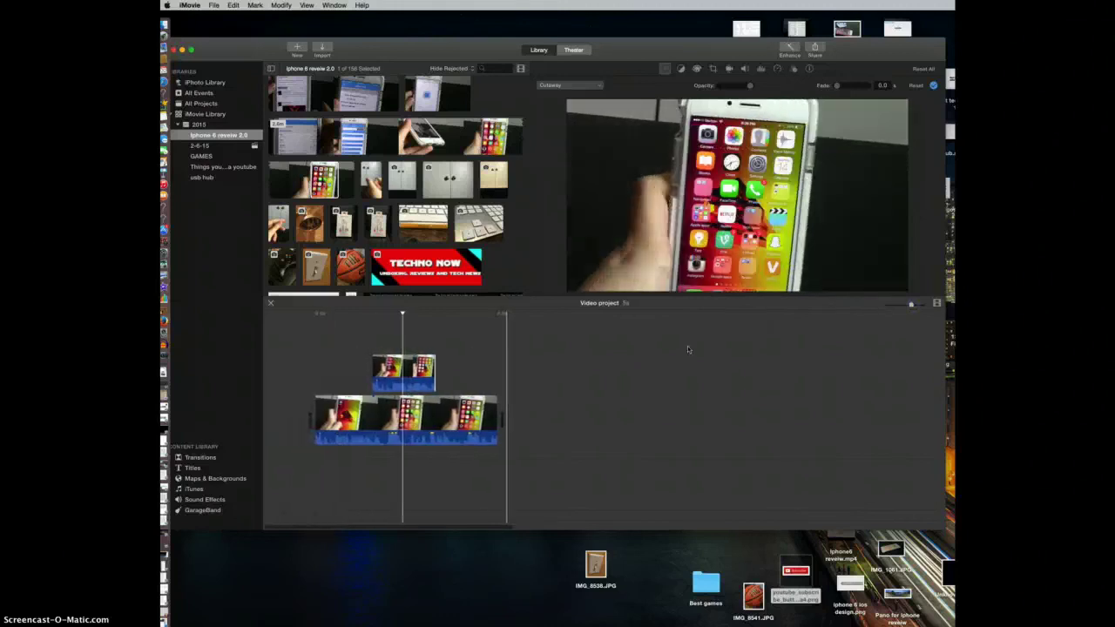
pyautogui.click(923, 305)
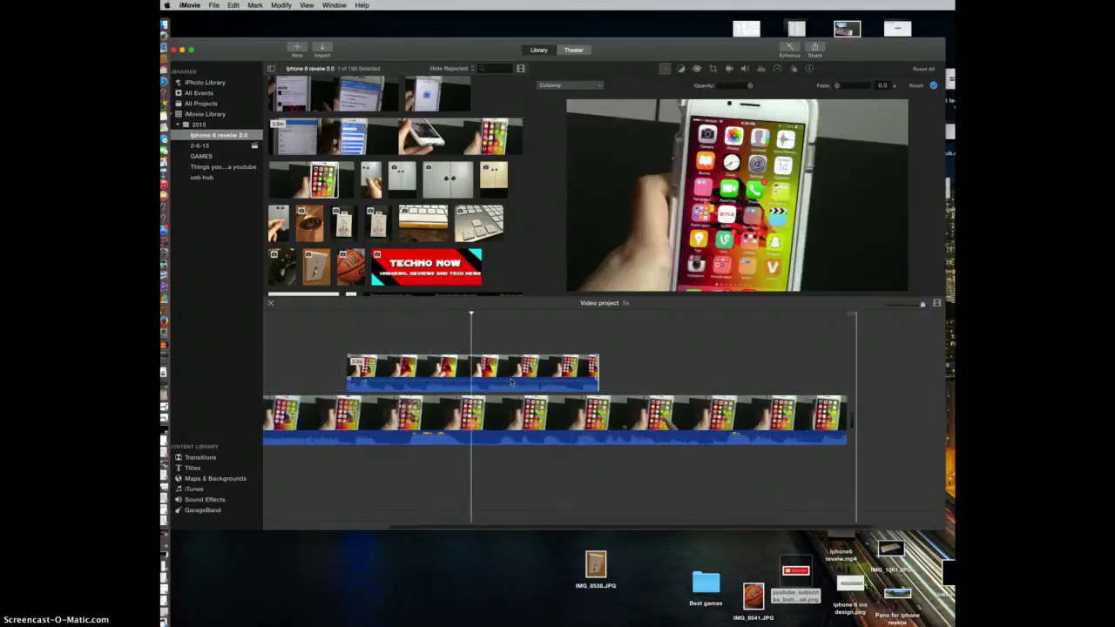
# Step: Play the project from before the overlaid iPhone footage to preview the cutaway
pyautogui.click(306, 347)
pyautogui.press('space')
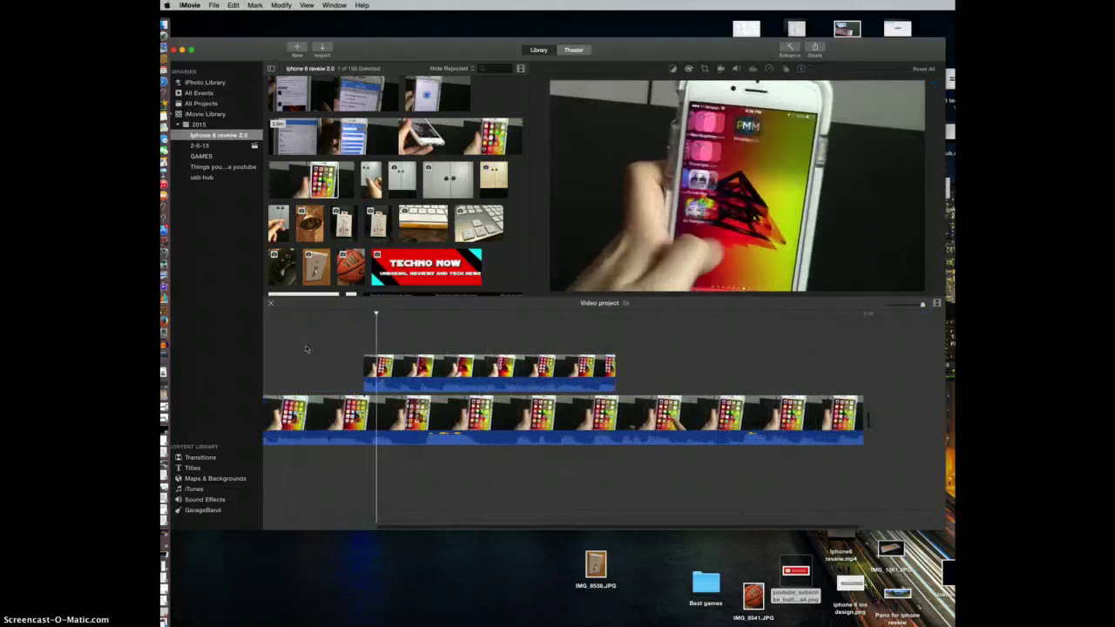
pyautogui.press('space')
# Step: Change the overlaid footage to Picture in Picture, enlarge it slightly and place it near the frame's upper-right corner
pyautogui.click(414, 370)
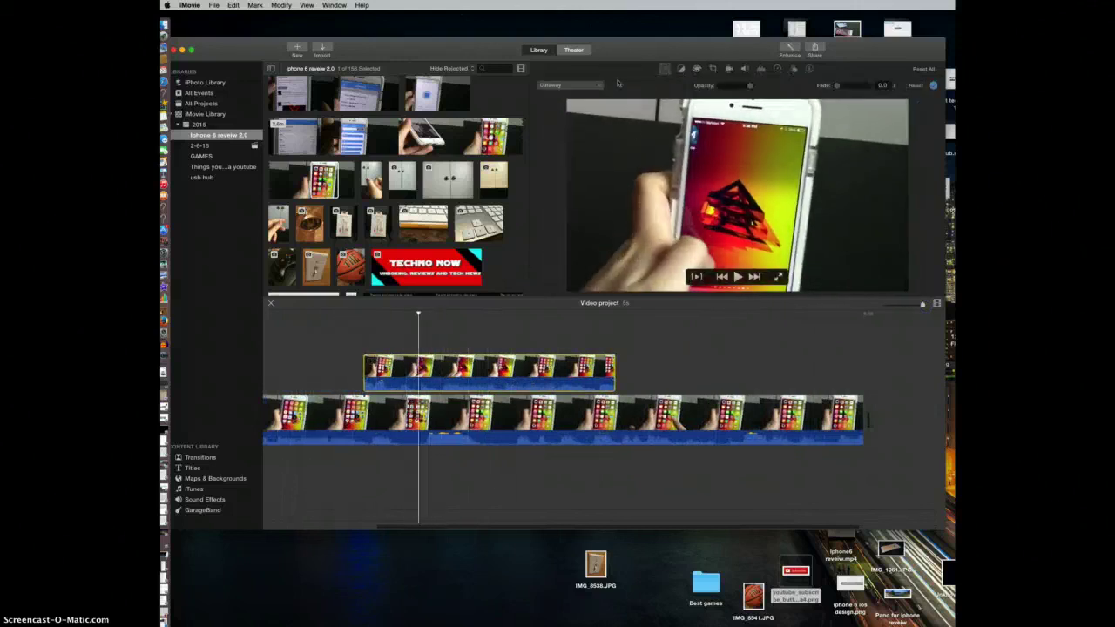
pyautogui.click(572, 84)
pyautogui.click(569, 117)
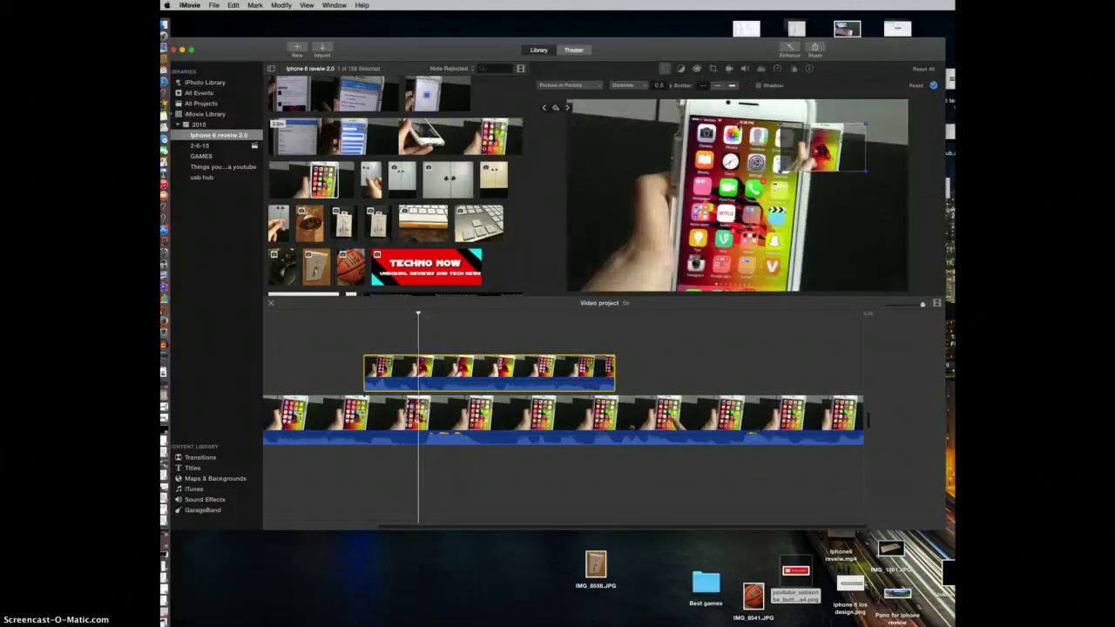
pyautogui.moveTo(873, 129); pyautogui.dragTo(885, 131)
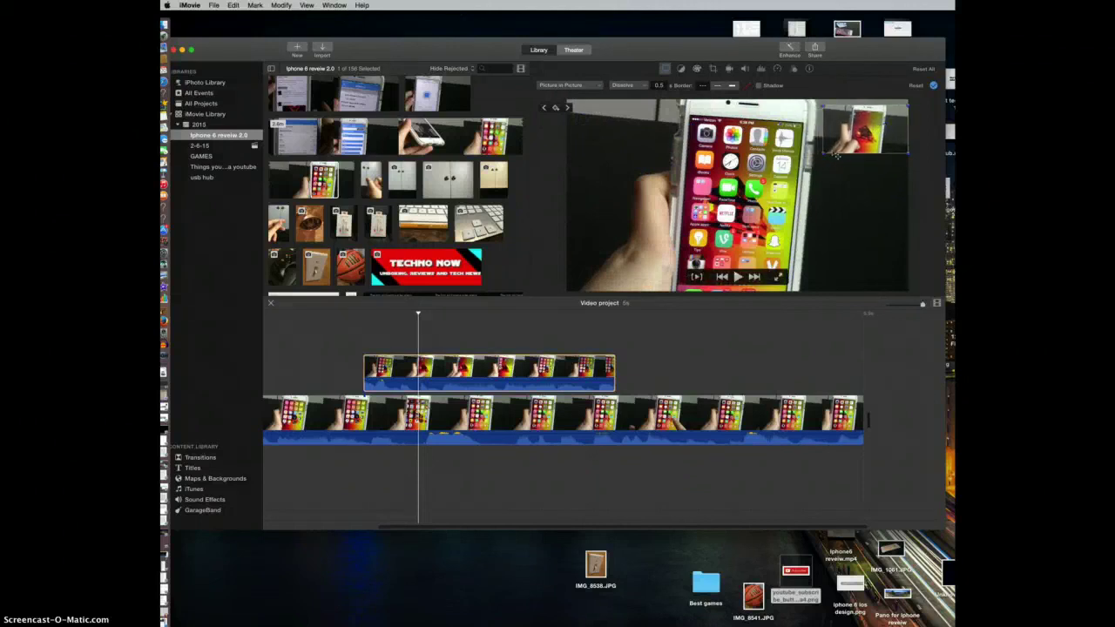
pyautogui.moveTo(822, 153); pyautogui.dragTo(850, 151)
pyautogui.moveTo(907, 182); pyautogui.dragTo(888, 173)
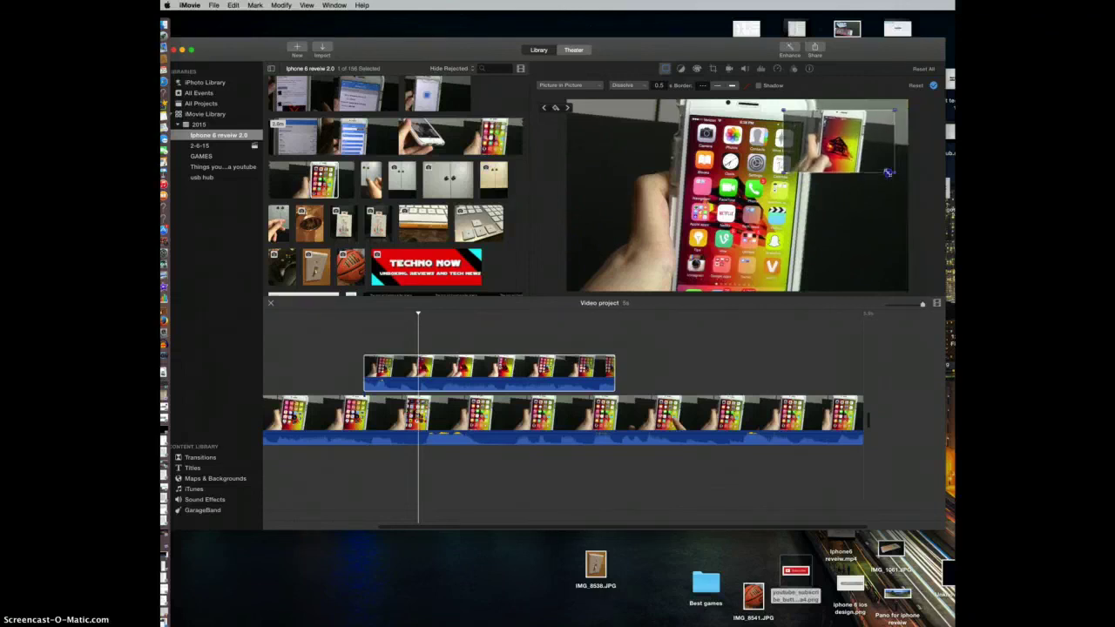
pyautogui.moveTo(837, 131)
pyautogui.mouseDown()
pyautogui.moveTo(855, 121)
pyautogui.moveTo(851, 129)
pyautogui.mouseUp()
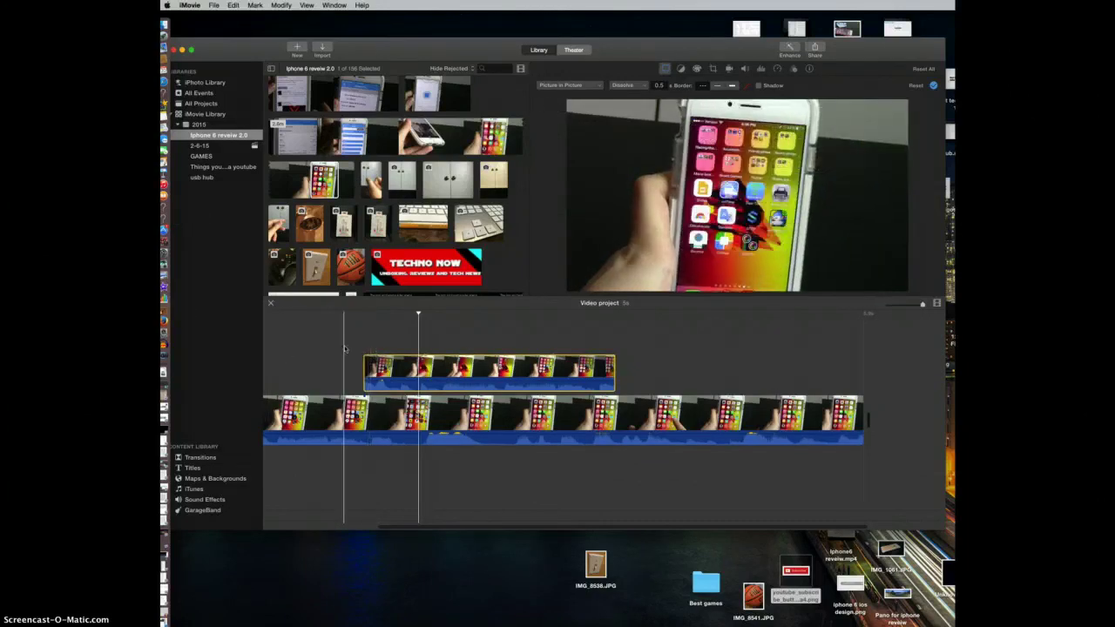
# Step: Shorten the picture-in-picture clip's fade to 0.1 s and play the project from before the overlay
pyautogui.click(377, 366)
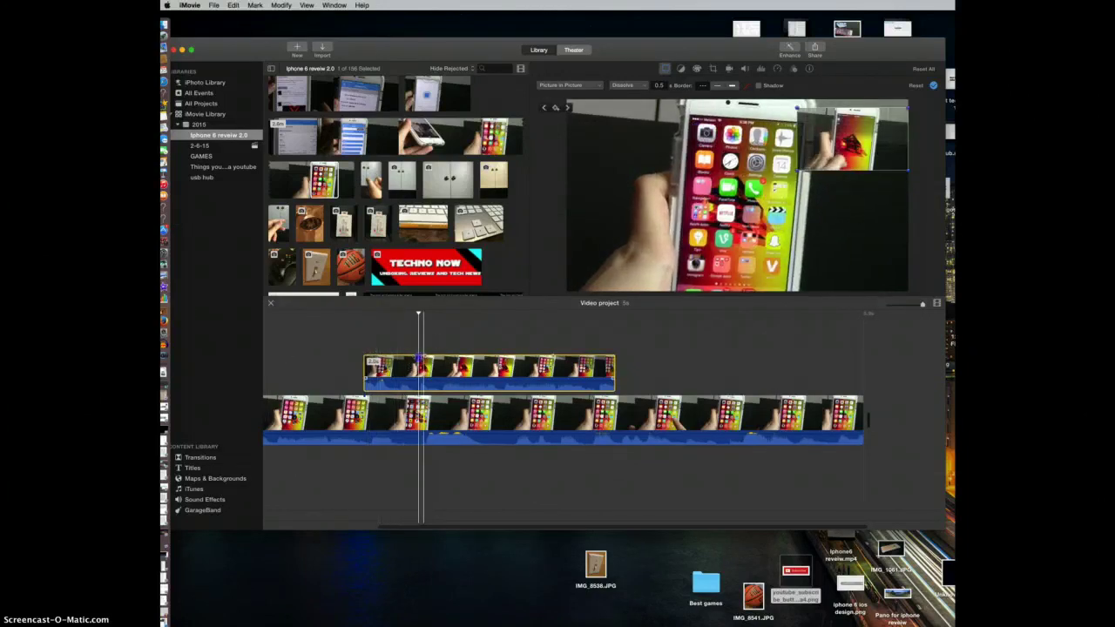
pyautogui.moveTo(418, 357); pyautogui.dragTo(369, 347)
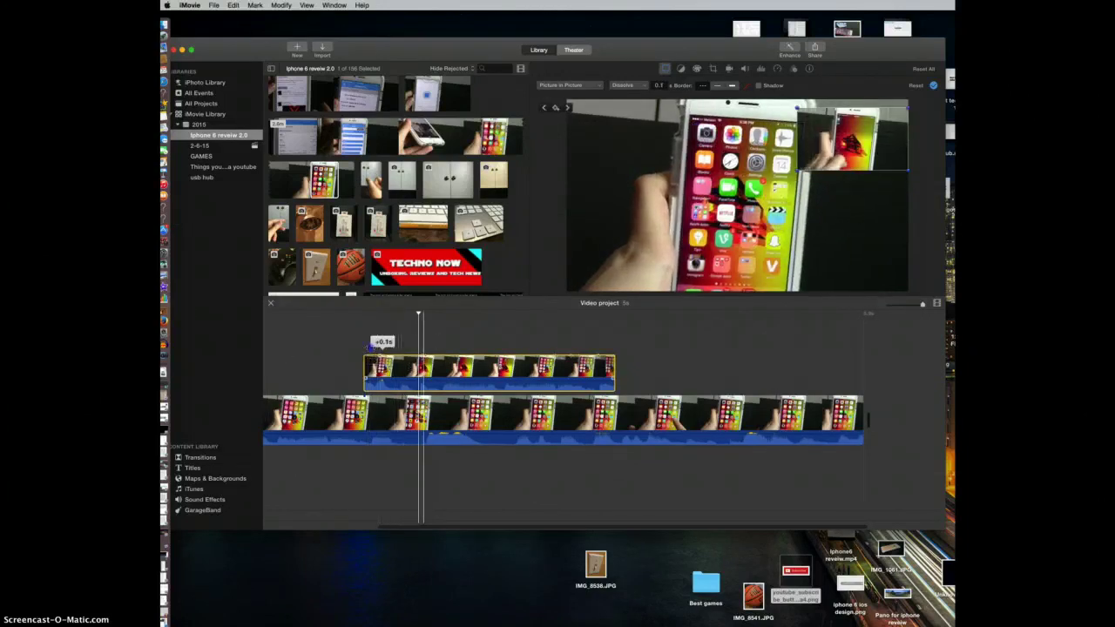
pyautogui.click(321, 341)
pyautogui.press('space')
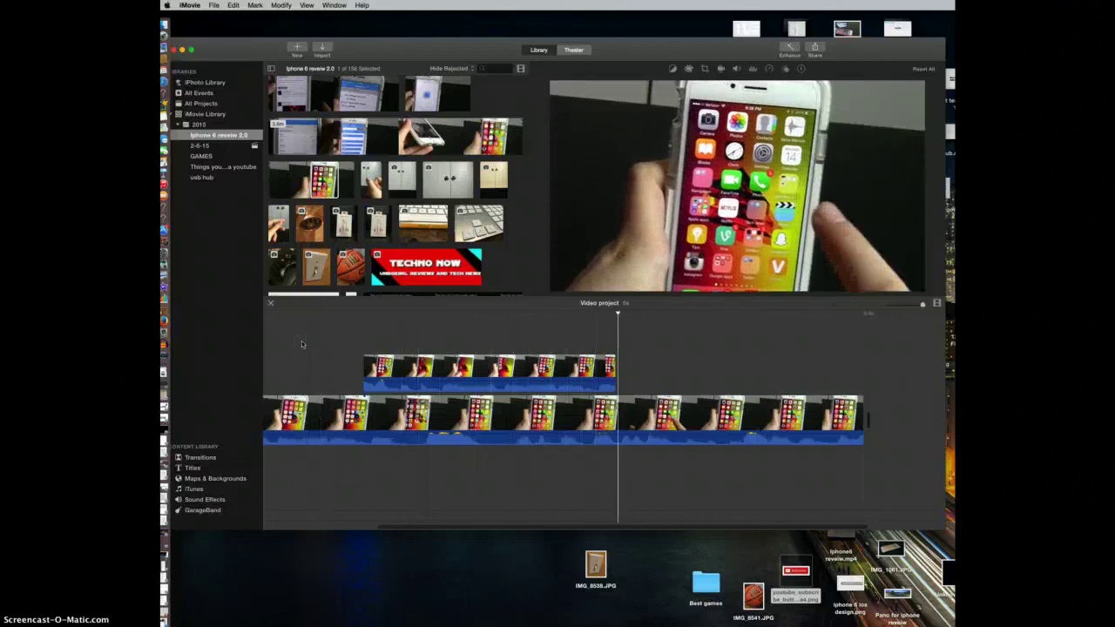
pyautogui.hscroll(-5, 313, 366)
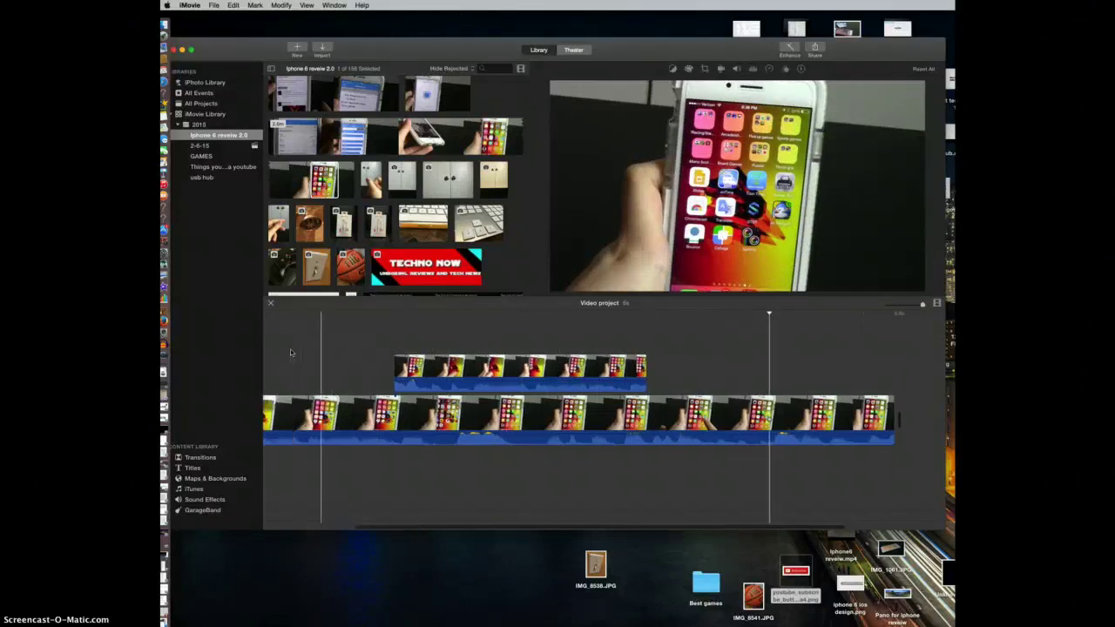
pyautogui.click(293, 354)
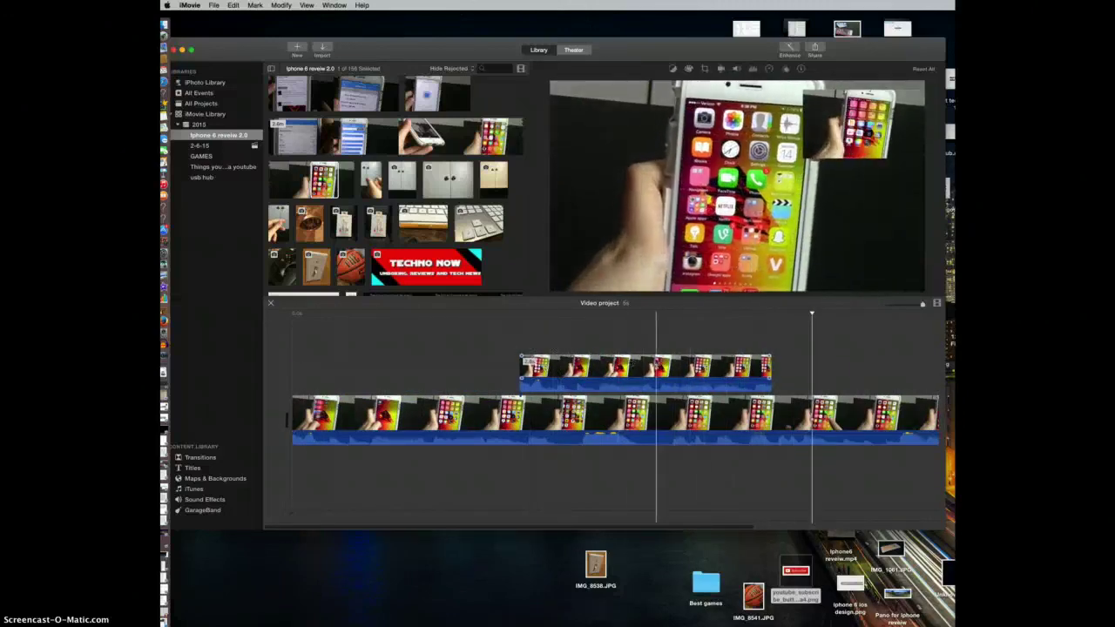
# Step: Delete the picture-in-picture clip and the main iPhone footage, leaving the project timeline empty
pyautogui.click(699, 367)
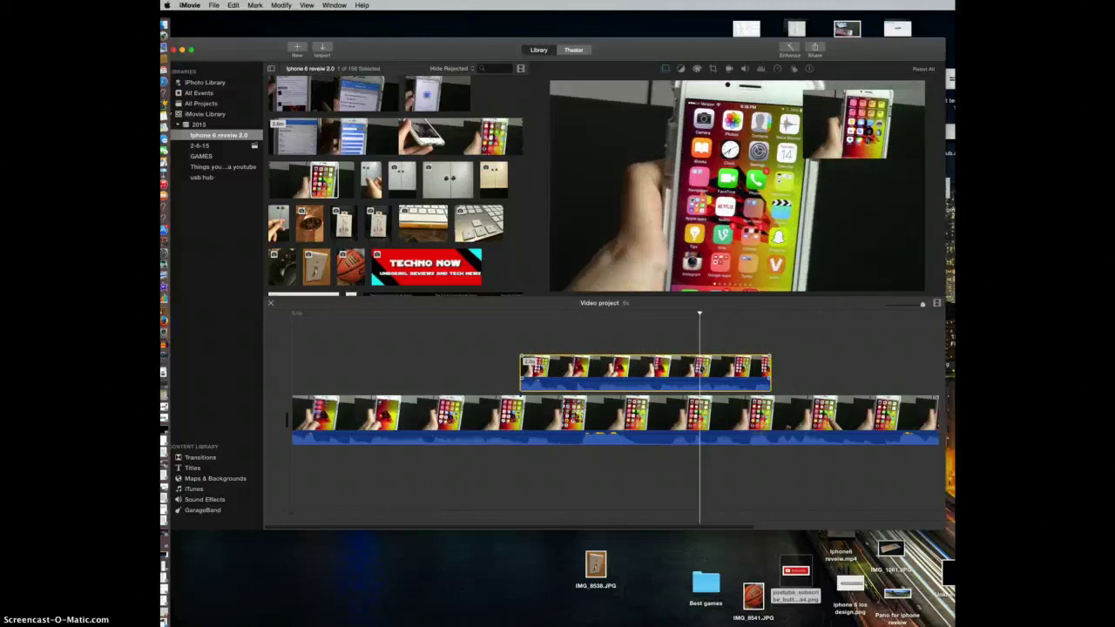
pyautogui.press('Delete')
pyautogui.click(574, 415)
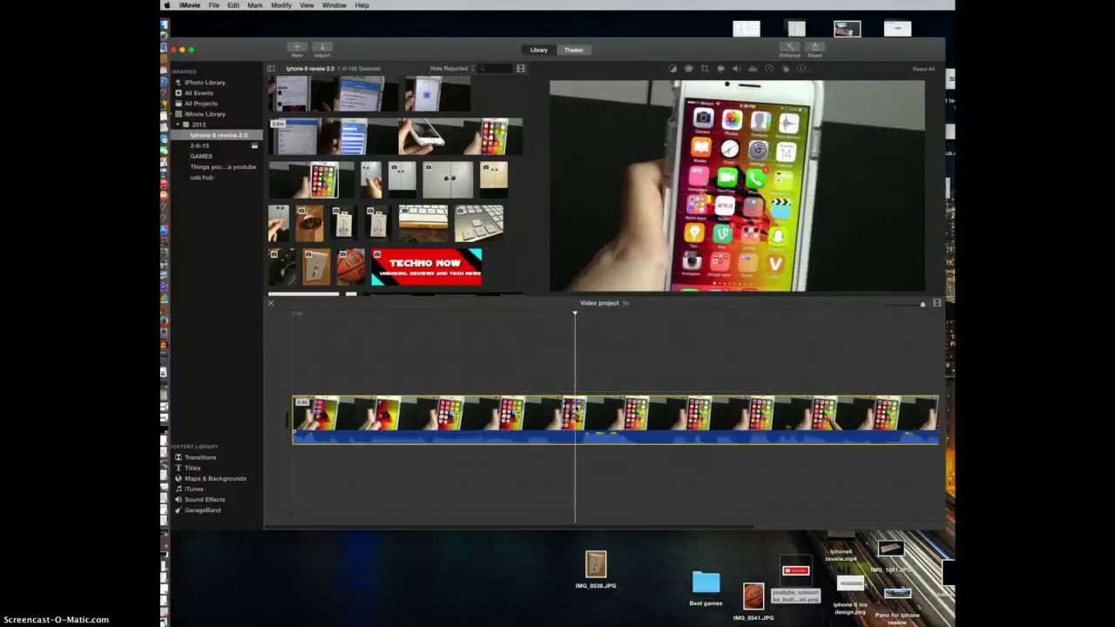
pyautogui.press('Delete')
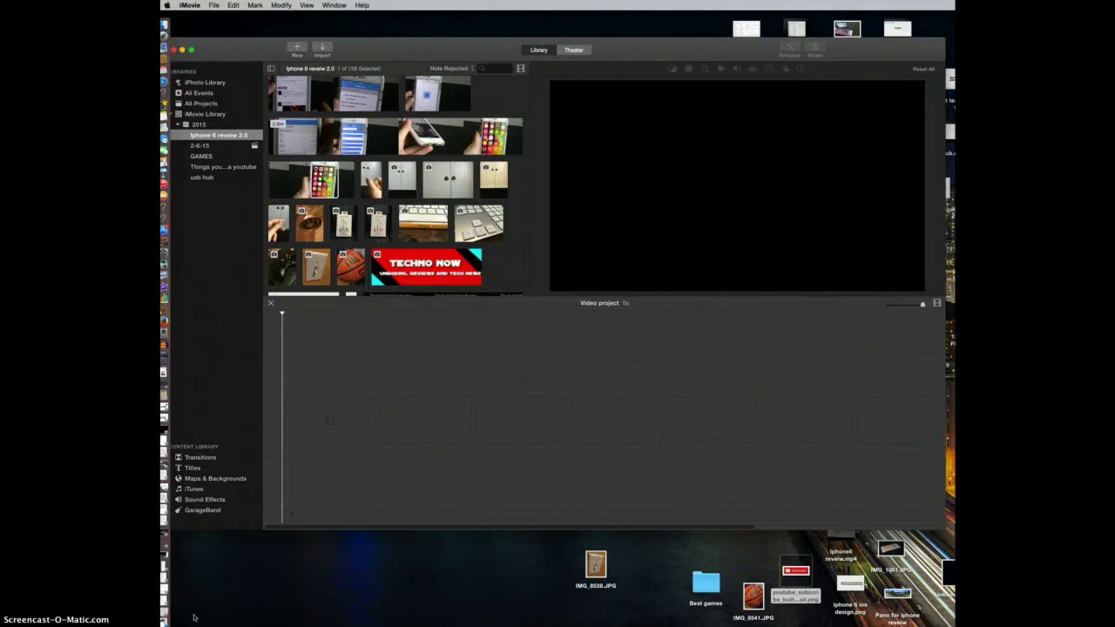